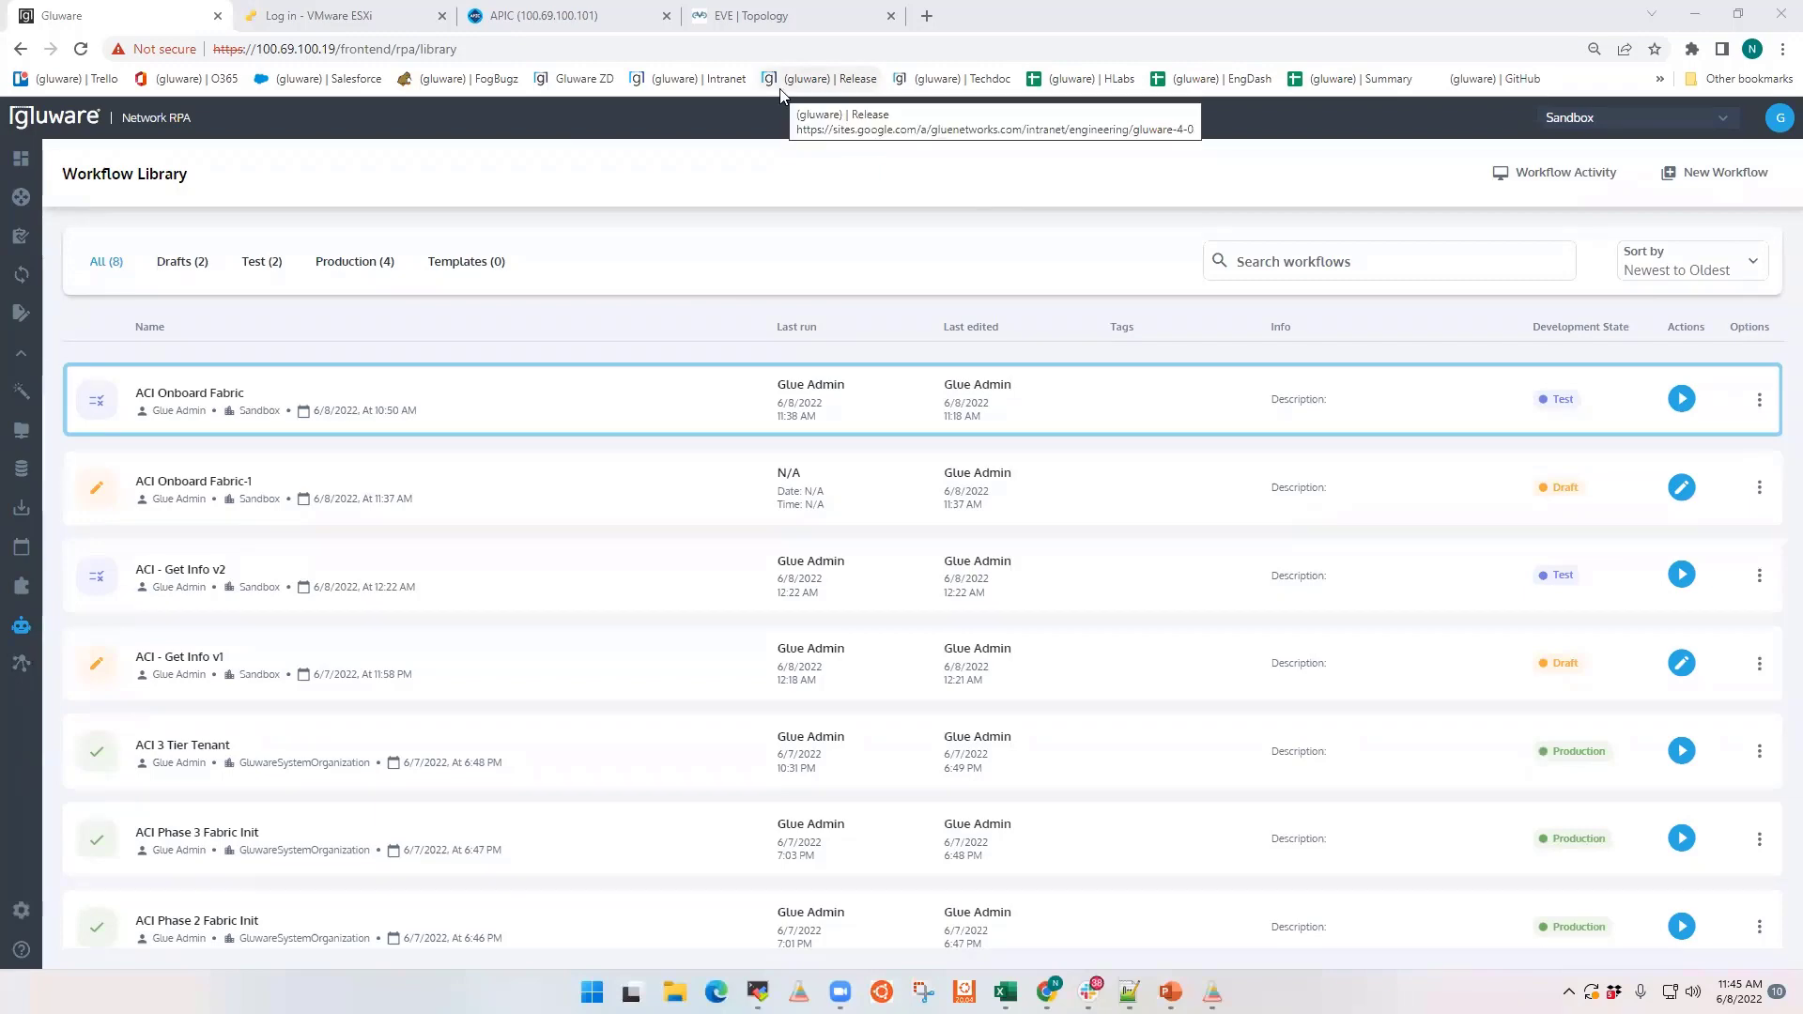
# Step: Examine the ACI simulator topology in EVE, and review the tasks of the ACI Onboard Fabric-1 draft workflow through to its end
pyautogui.click(730, 16)
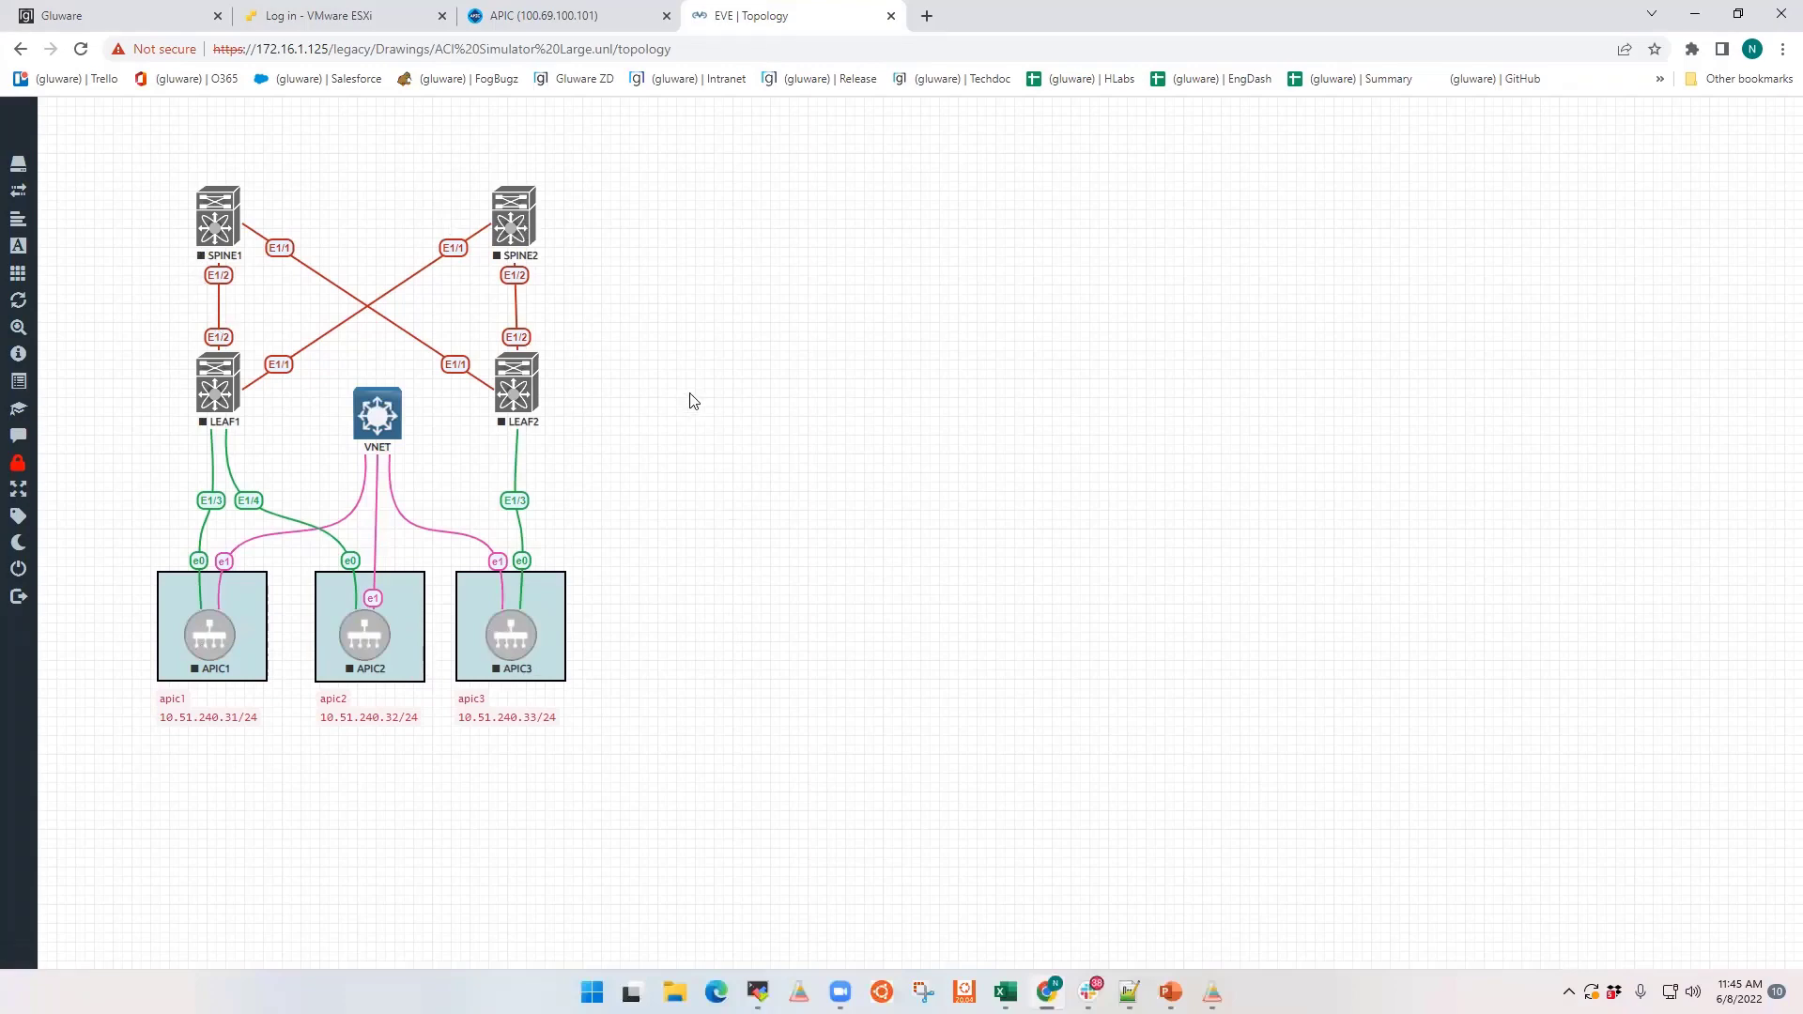
pyautogui.click(115, 13)
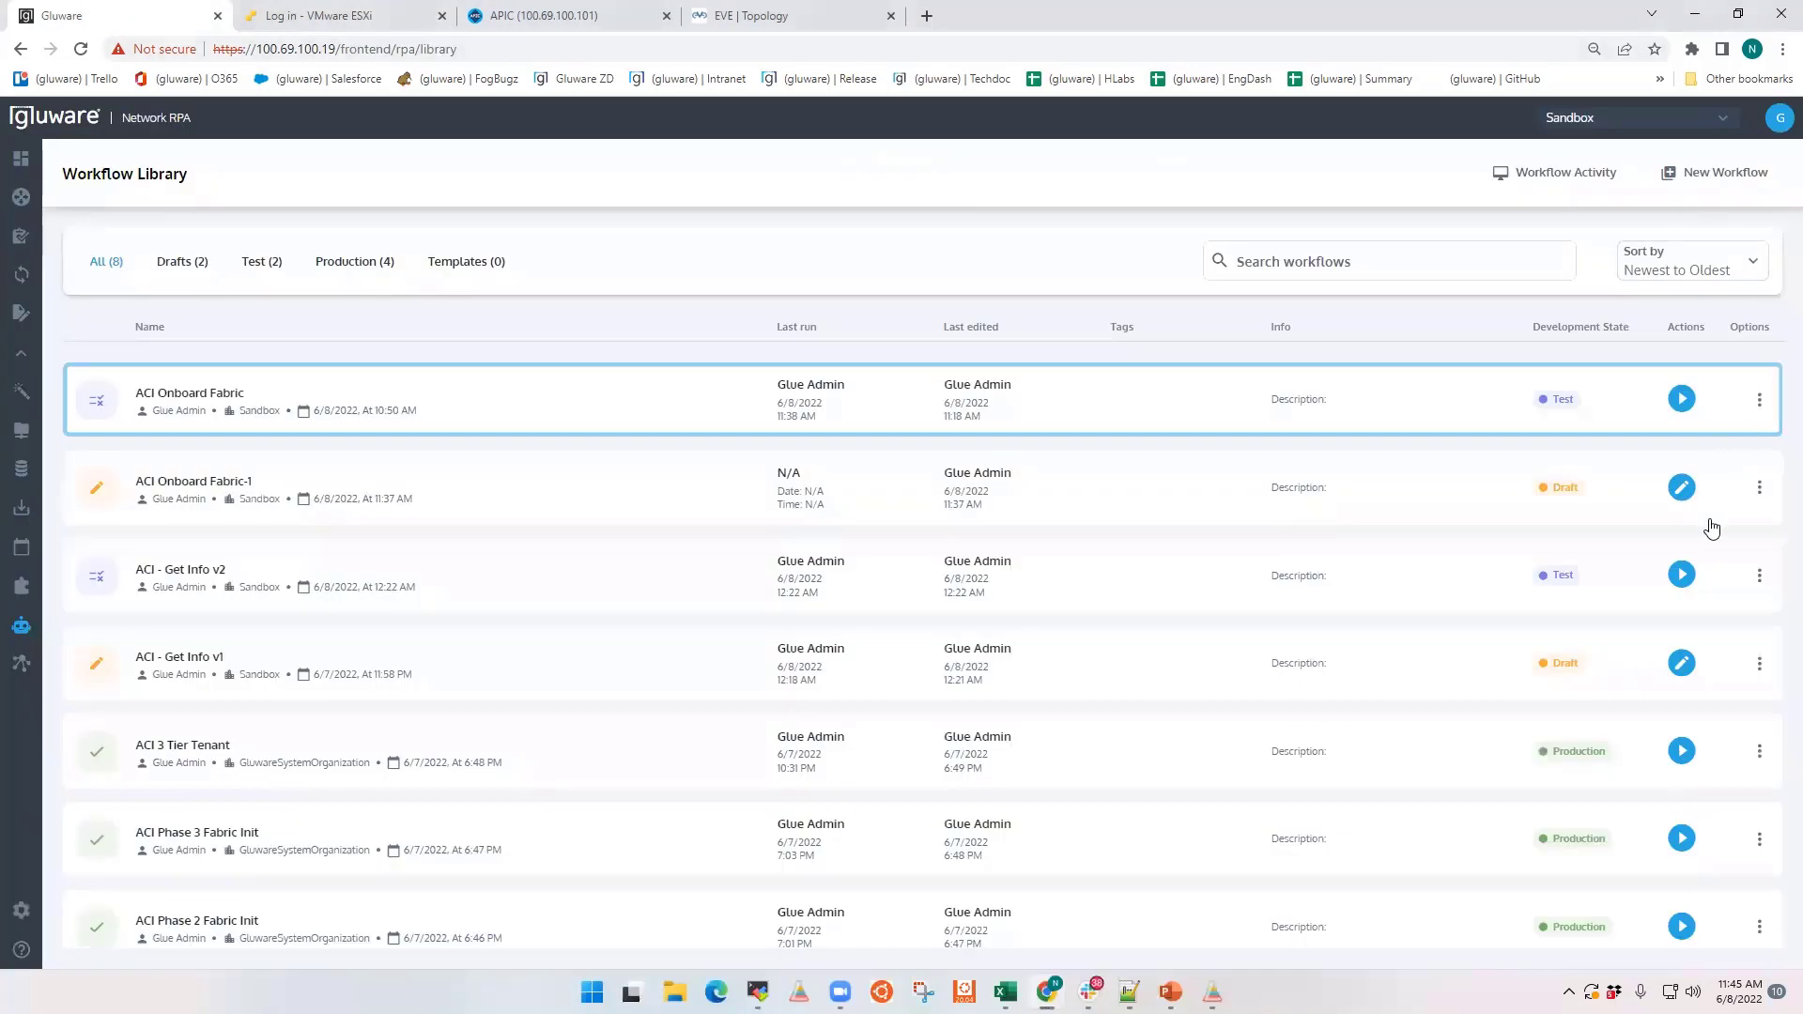
pyautogui.click(1681, 487)
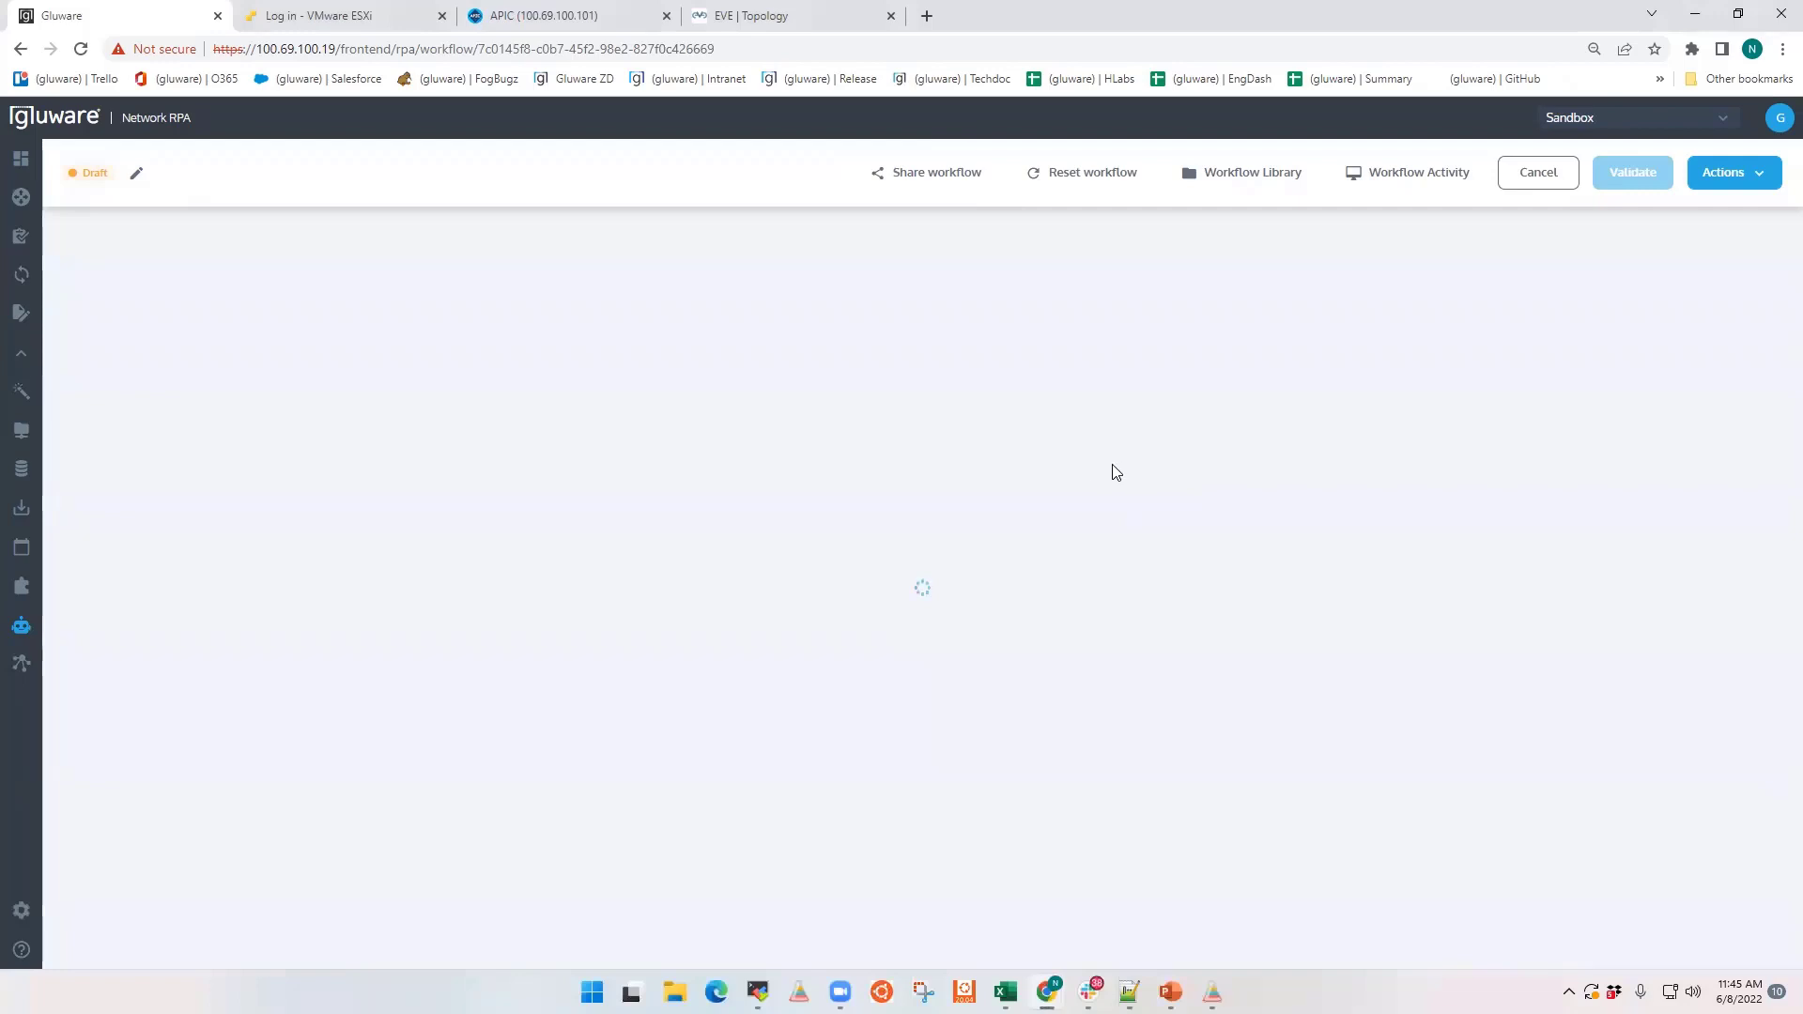
pyautogui.moveTo(1041, 656); pyautogui.dragTo(958, 366)
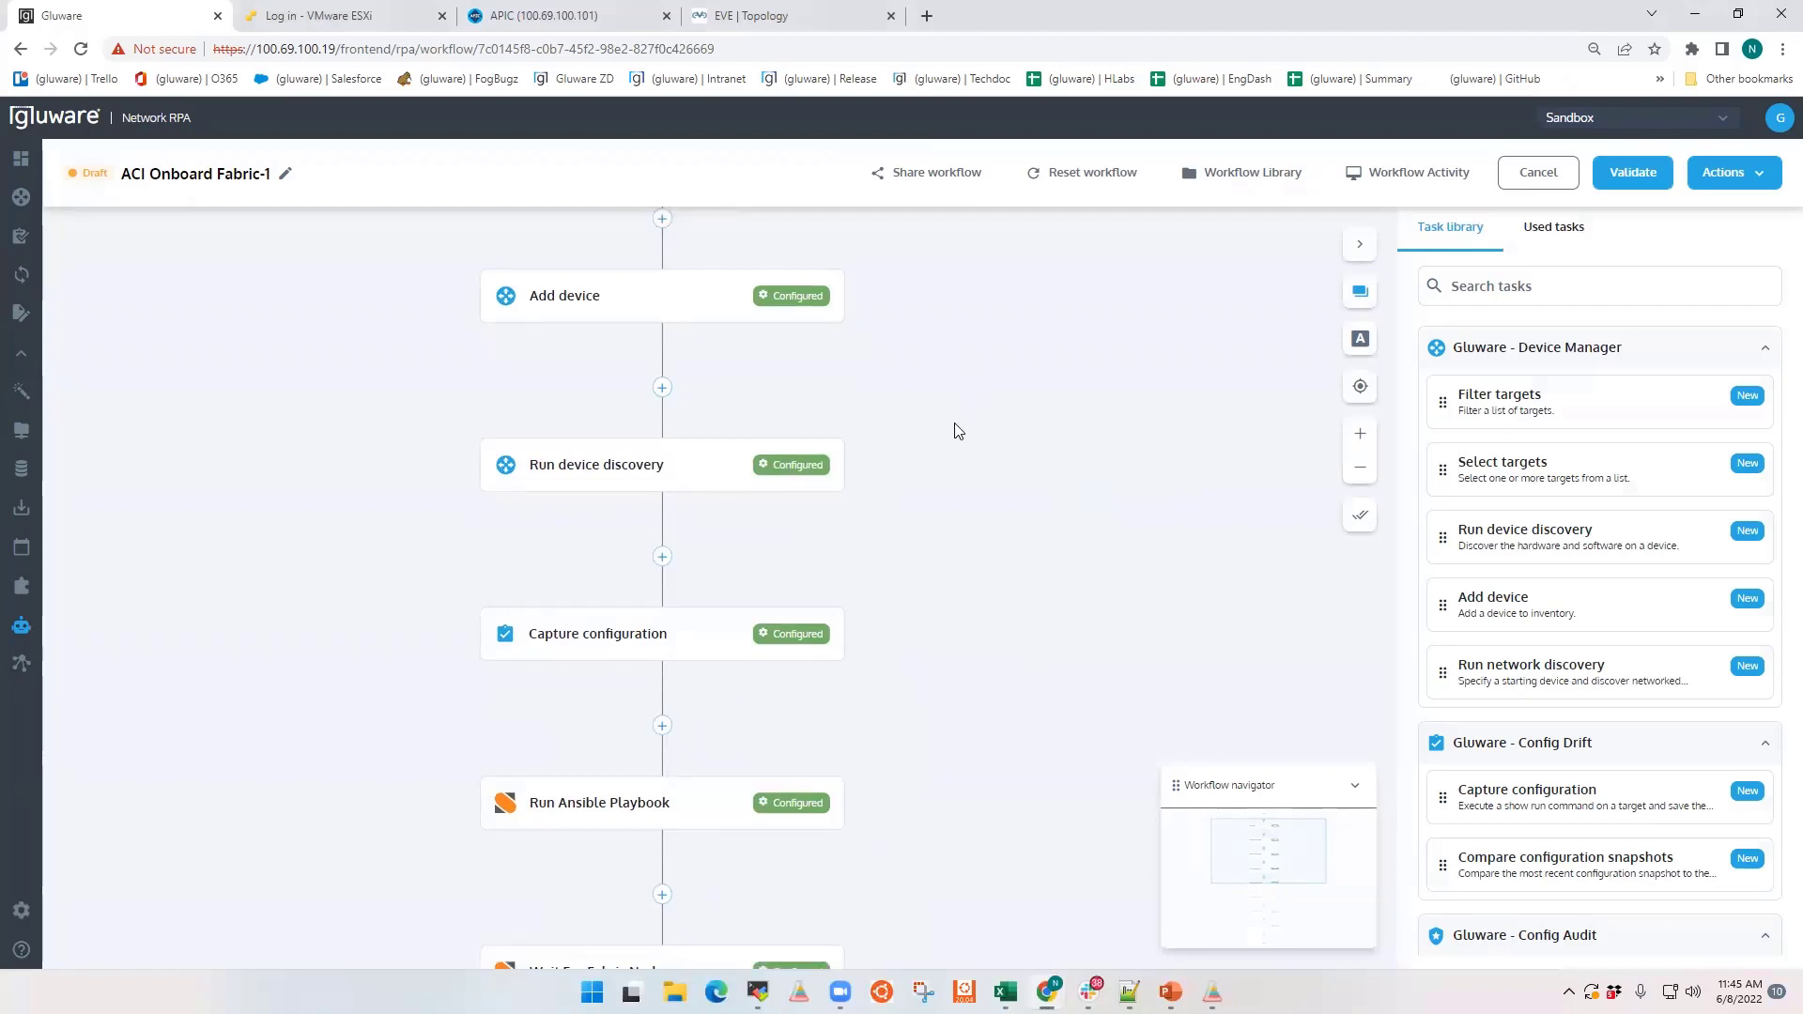
pyautogui.moveTo(945, 672); pyautogui.dragTo(942, 510)
pyautogui.moveTo(942, 650); pyautogui.dragTo(937, 491)
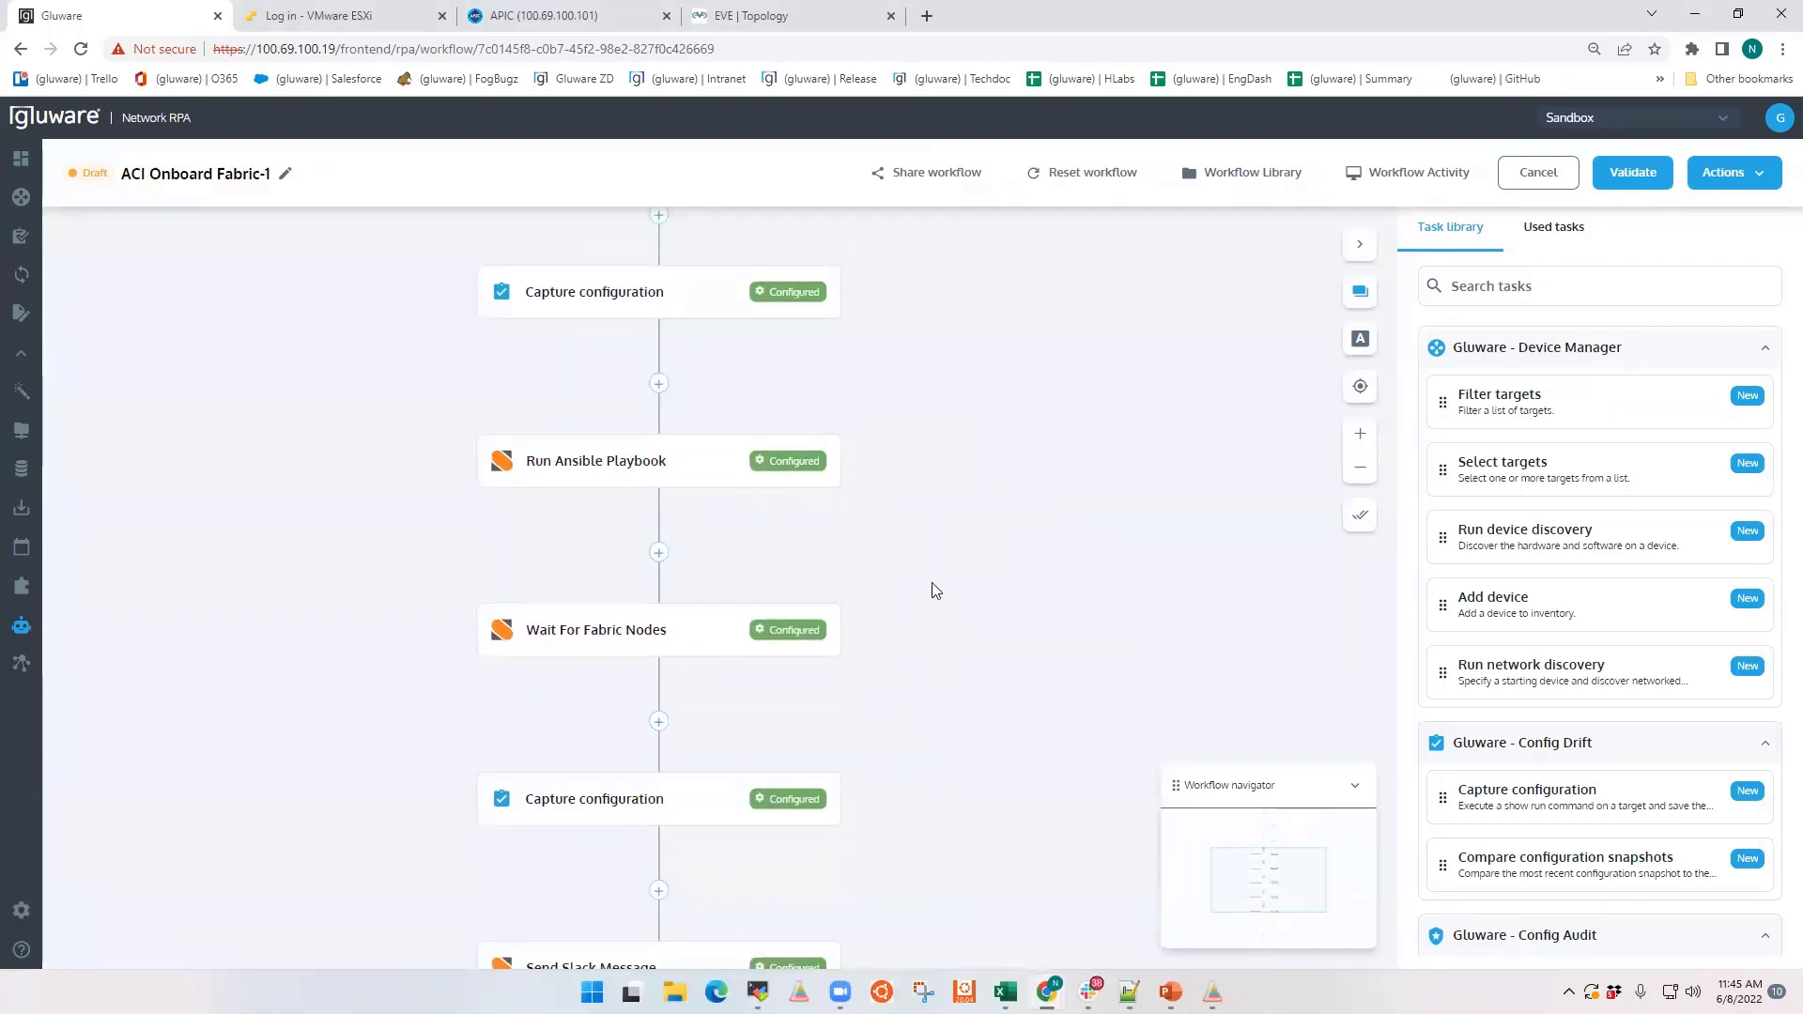
pyautogui.moveTo(930, 591); pyautogui.dragTo(930, 442)
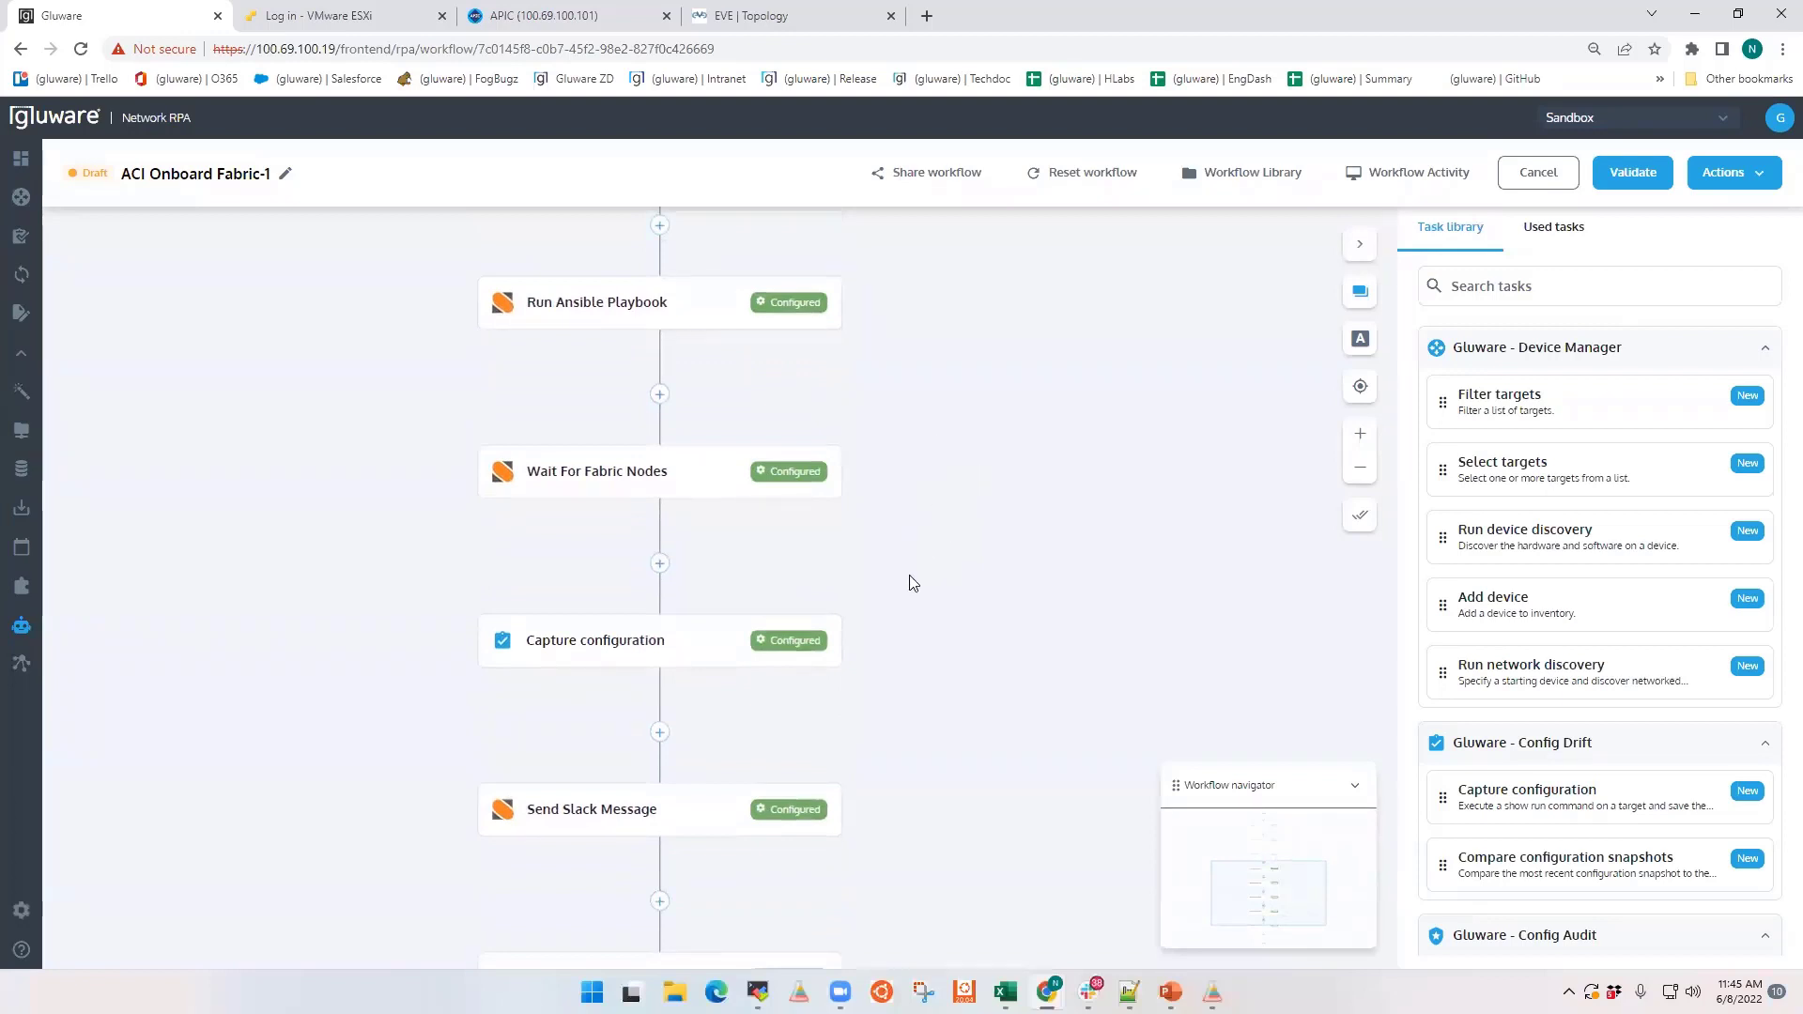
pyautogui.moveTo(898, 652)
pyautogui.mouseDown()
pyautogui.moveTo(910, 564)
pyautogui.moveTo(883, 332)
pyautogui.mouseUp()
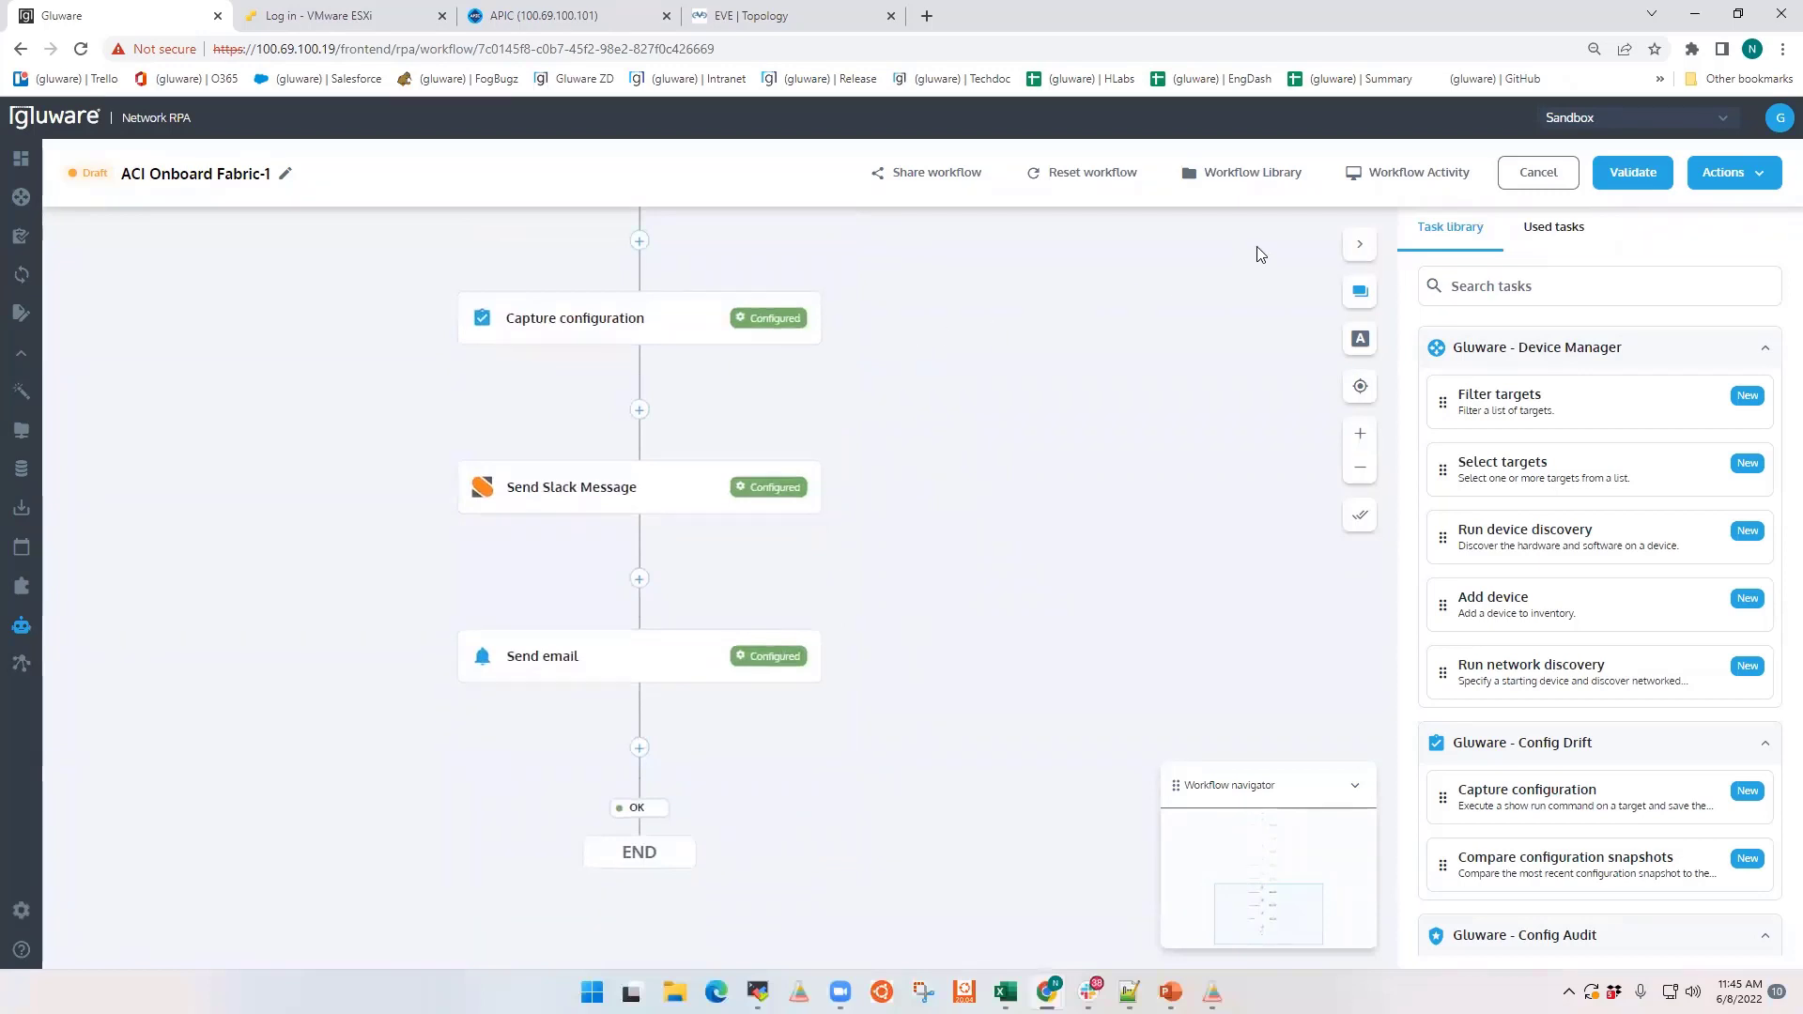
pyautogui.click(1557, 177)
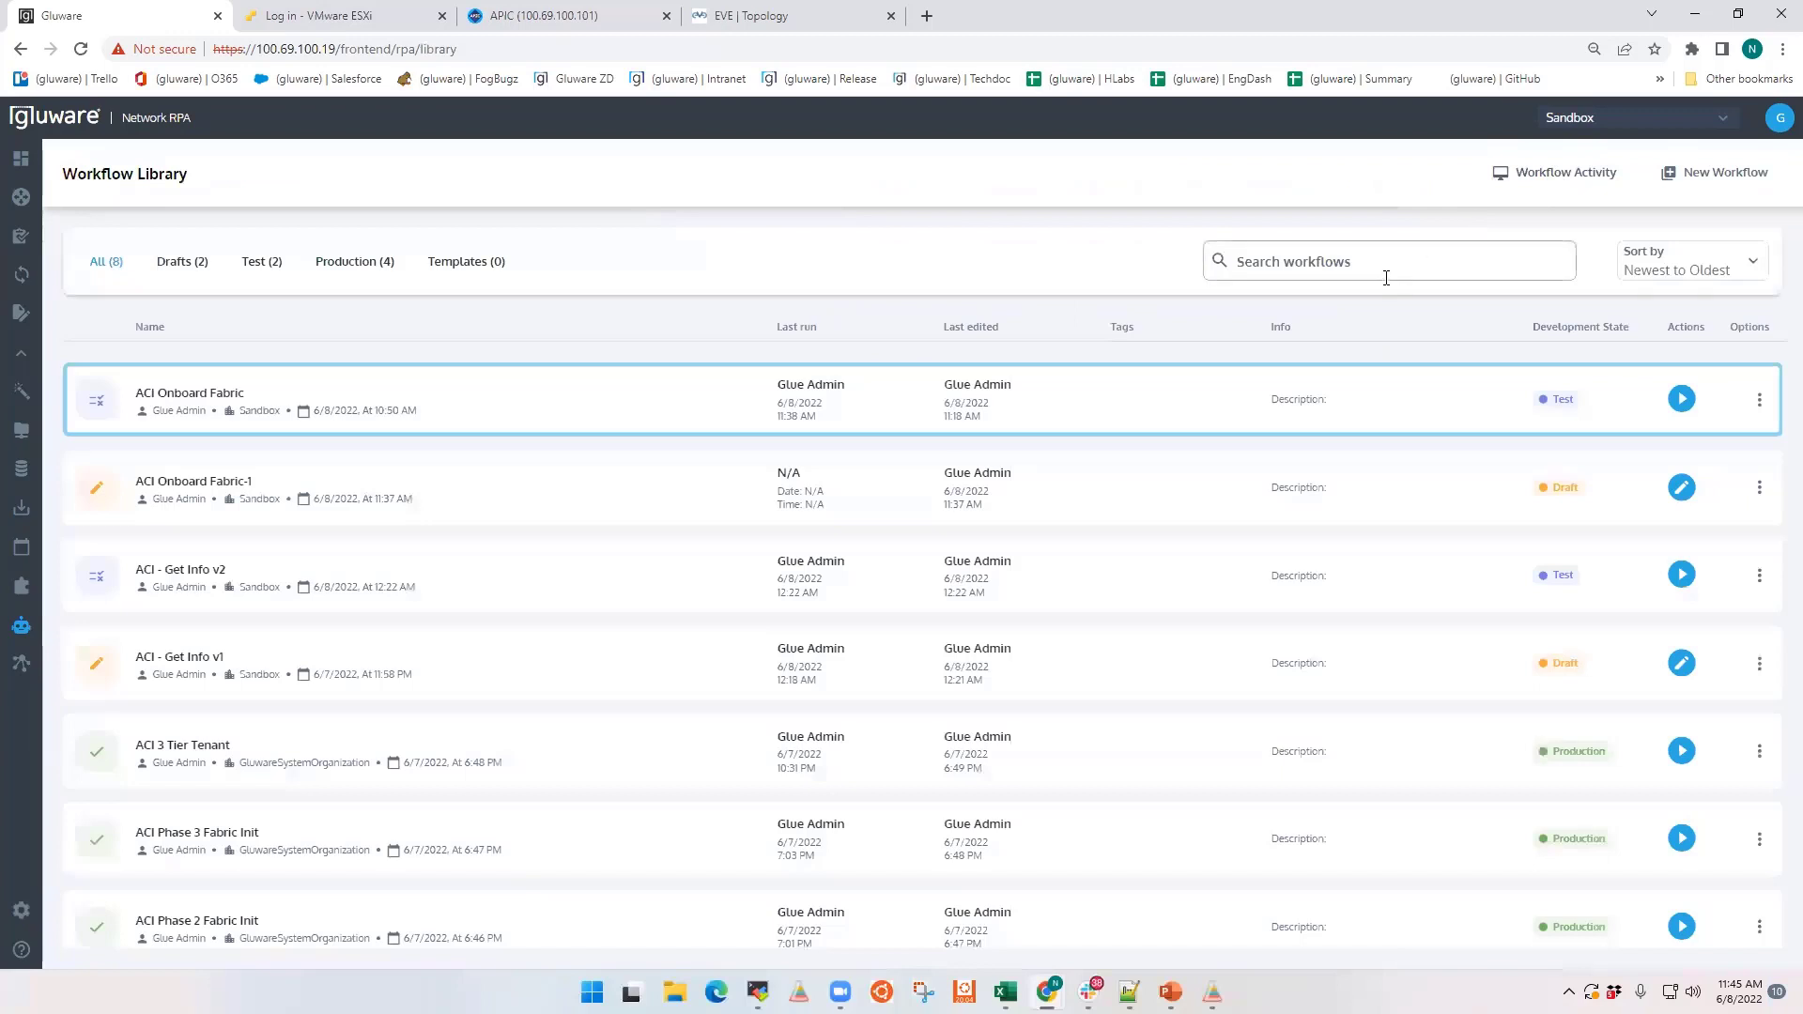
# Step: Open the pending Add device interaction of the blocked ACI Onboard Fabric run and choose to add a device manually
pyautogui.click(1538, 183)
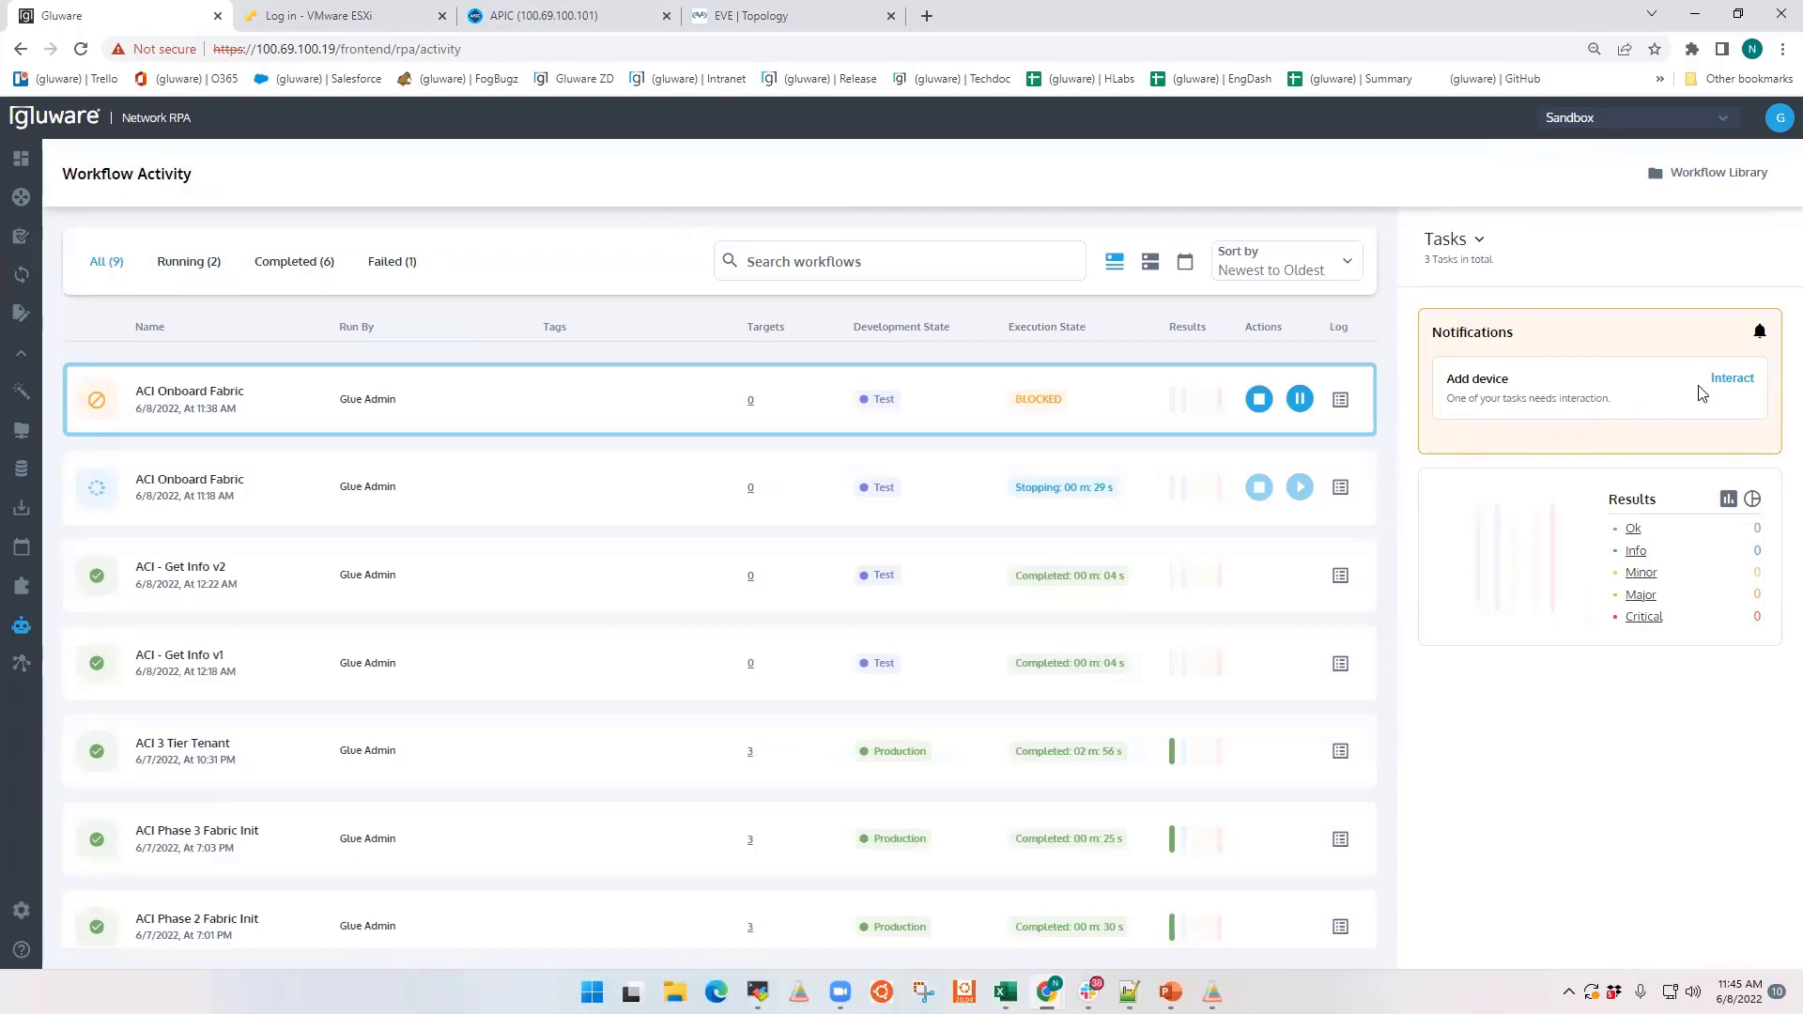
pyautogui.click(1731, 379)
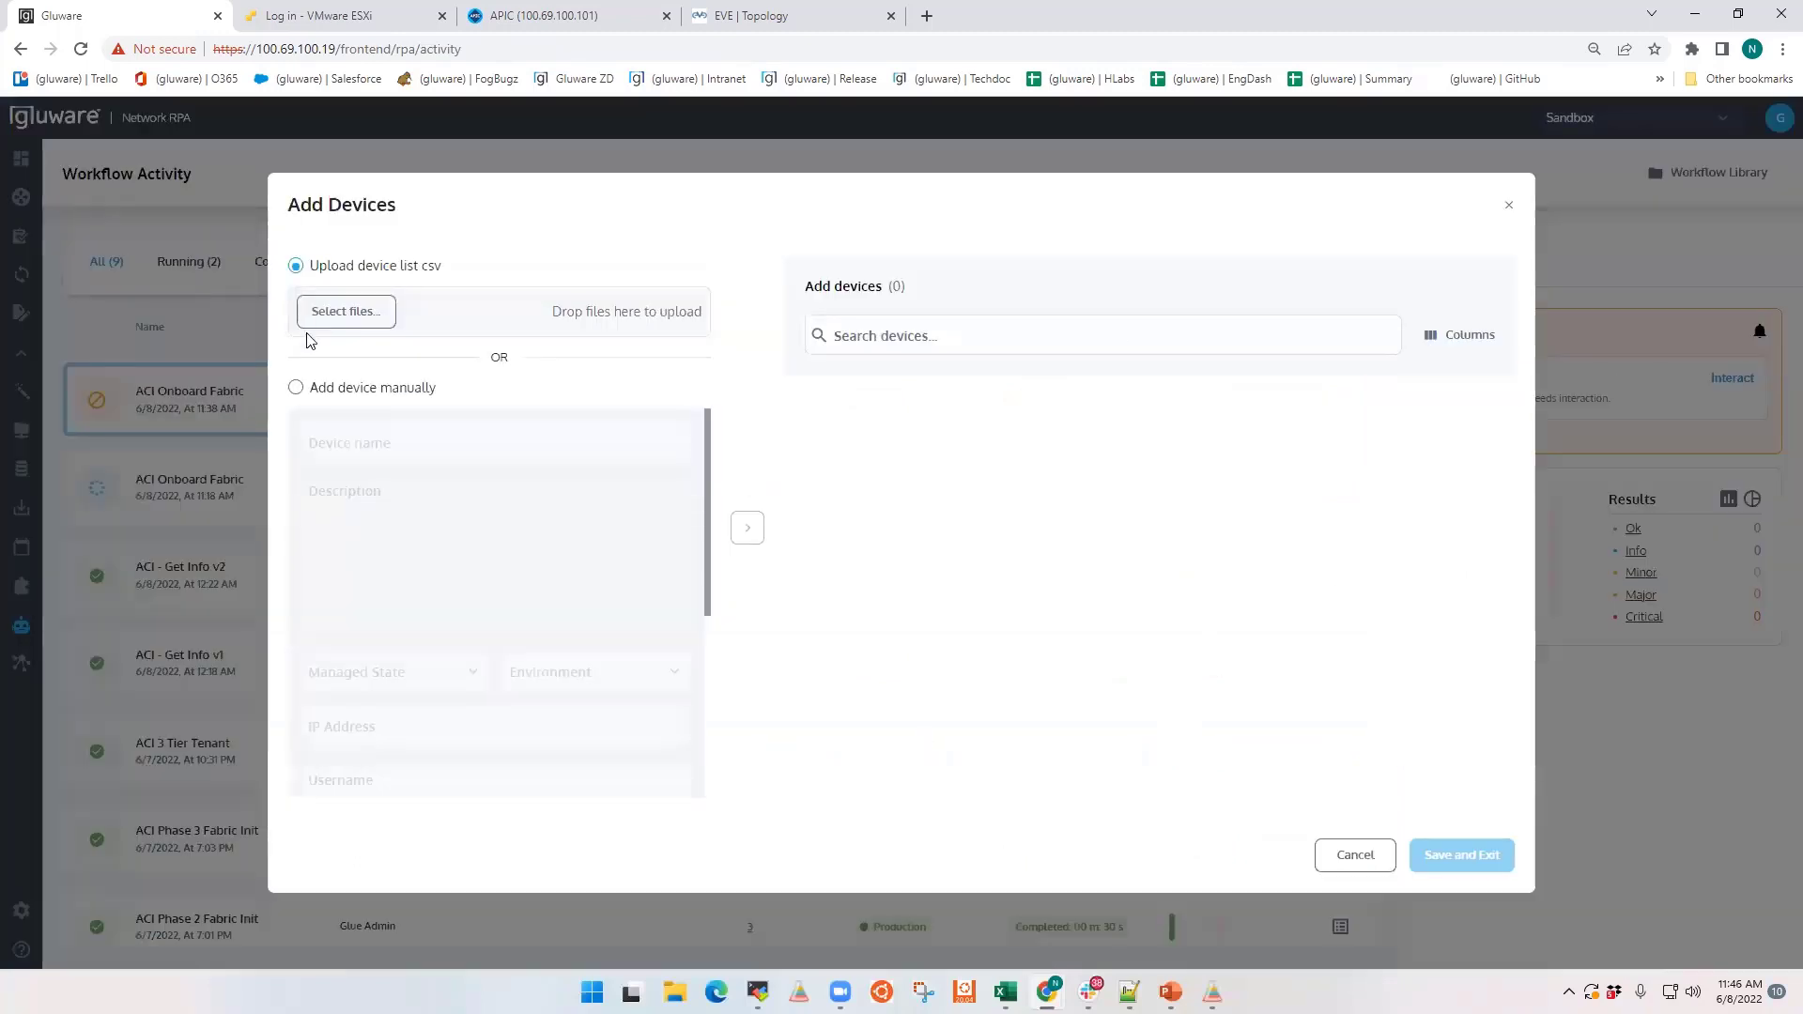
pyautogui.click(296, 387)
# Step: Name the device apic1 and describe it as "ACI Controller 1"
pyautogui.click(382, 443)
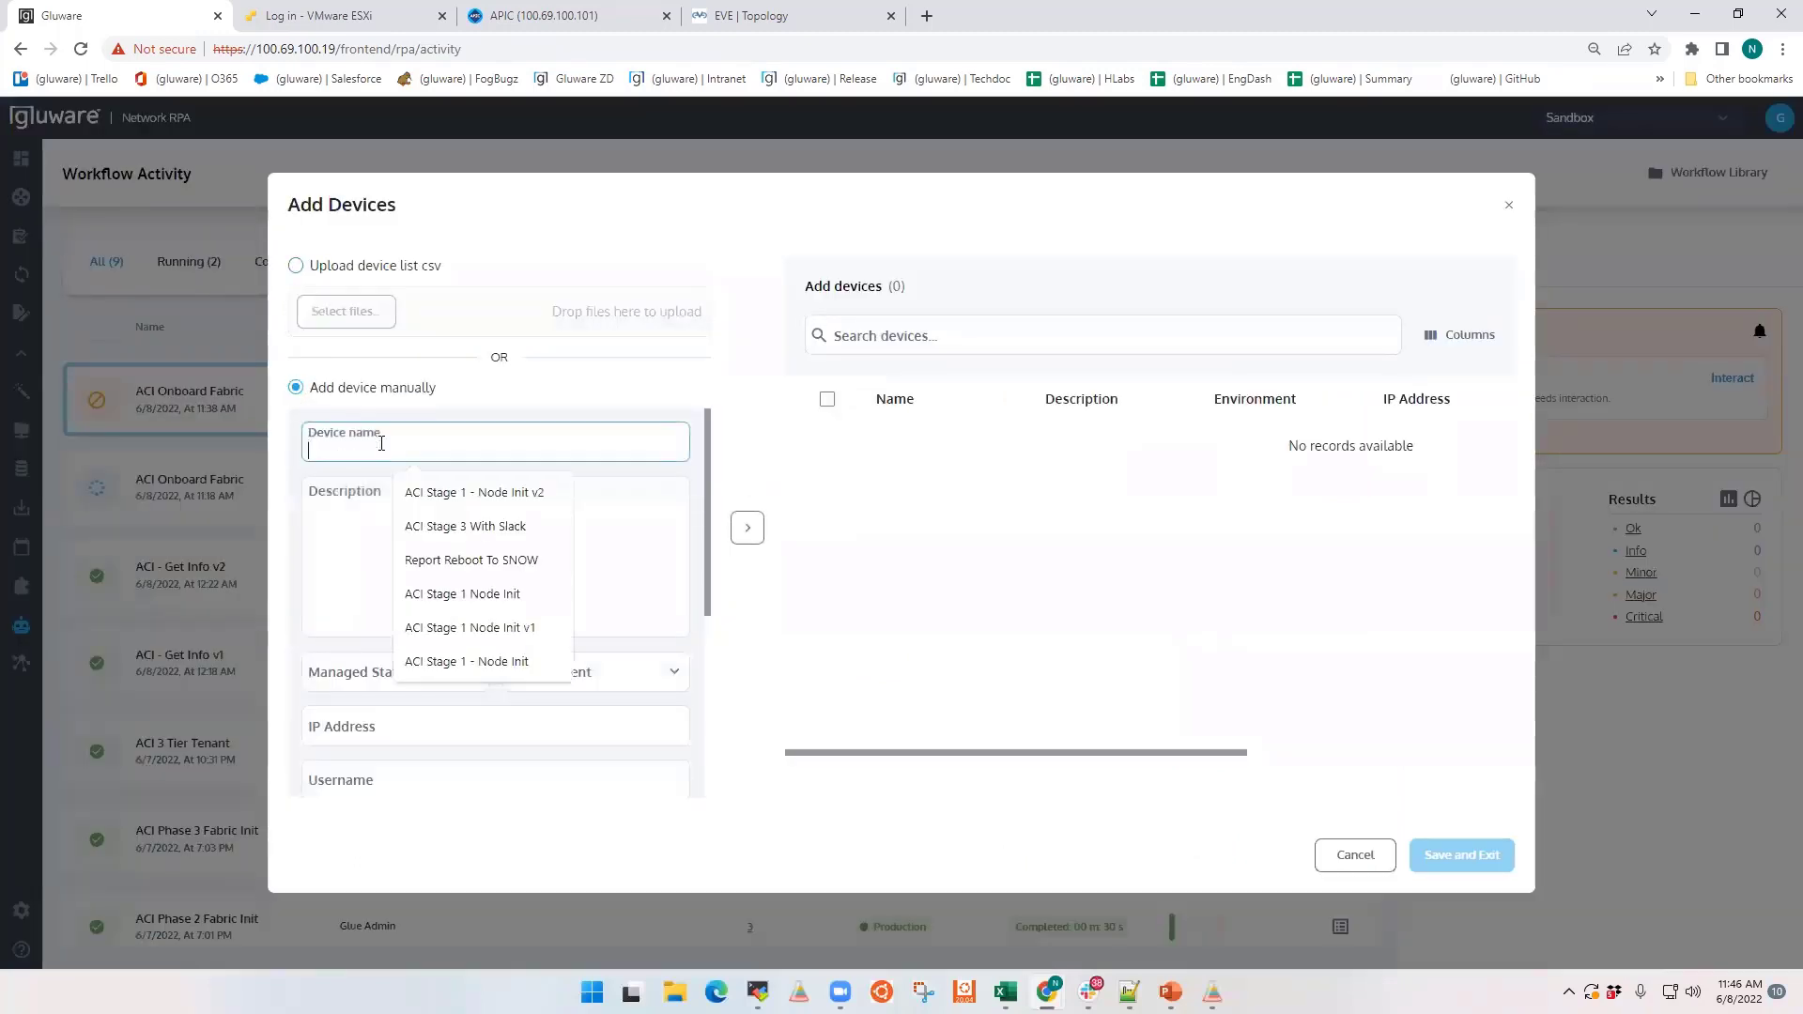
pyautogui.write('apic1')
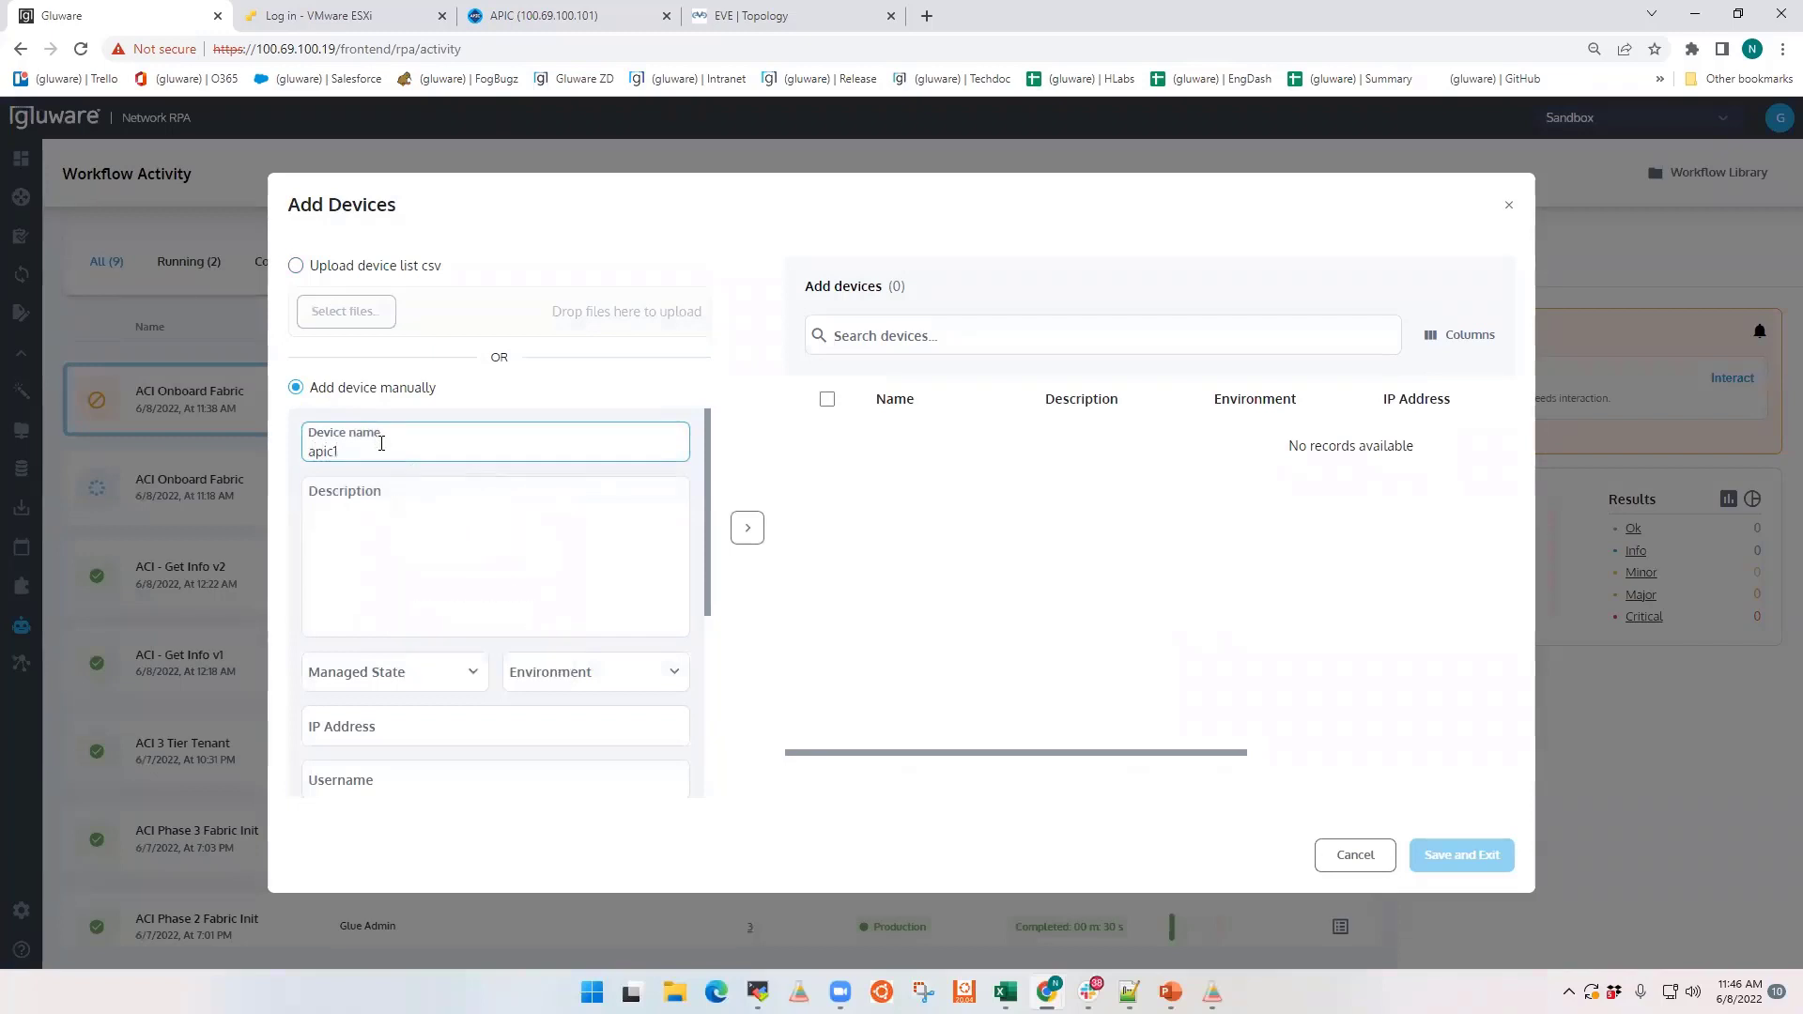
pyautogui.press('Tab')
pyautogui.write('ACI COntroll')
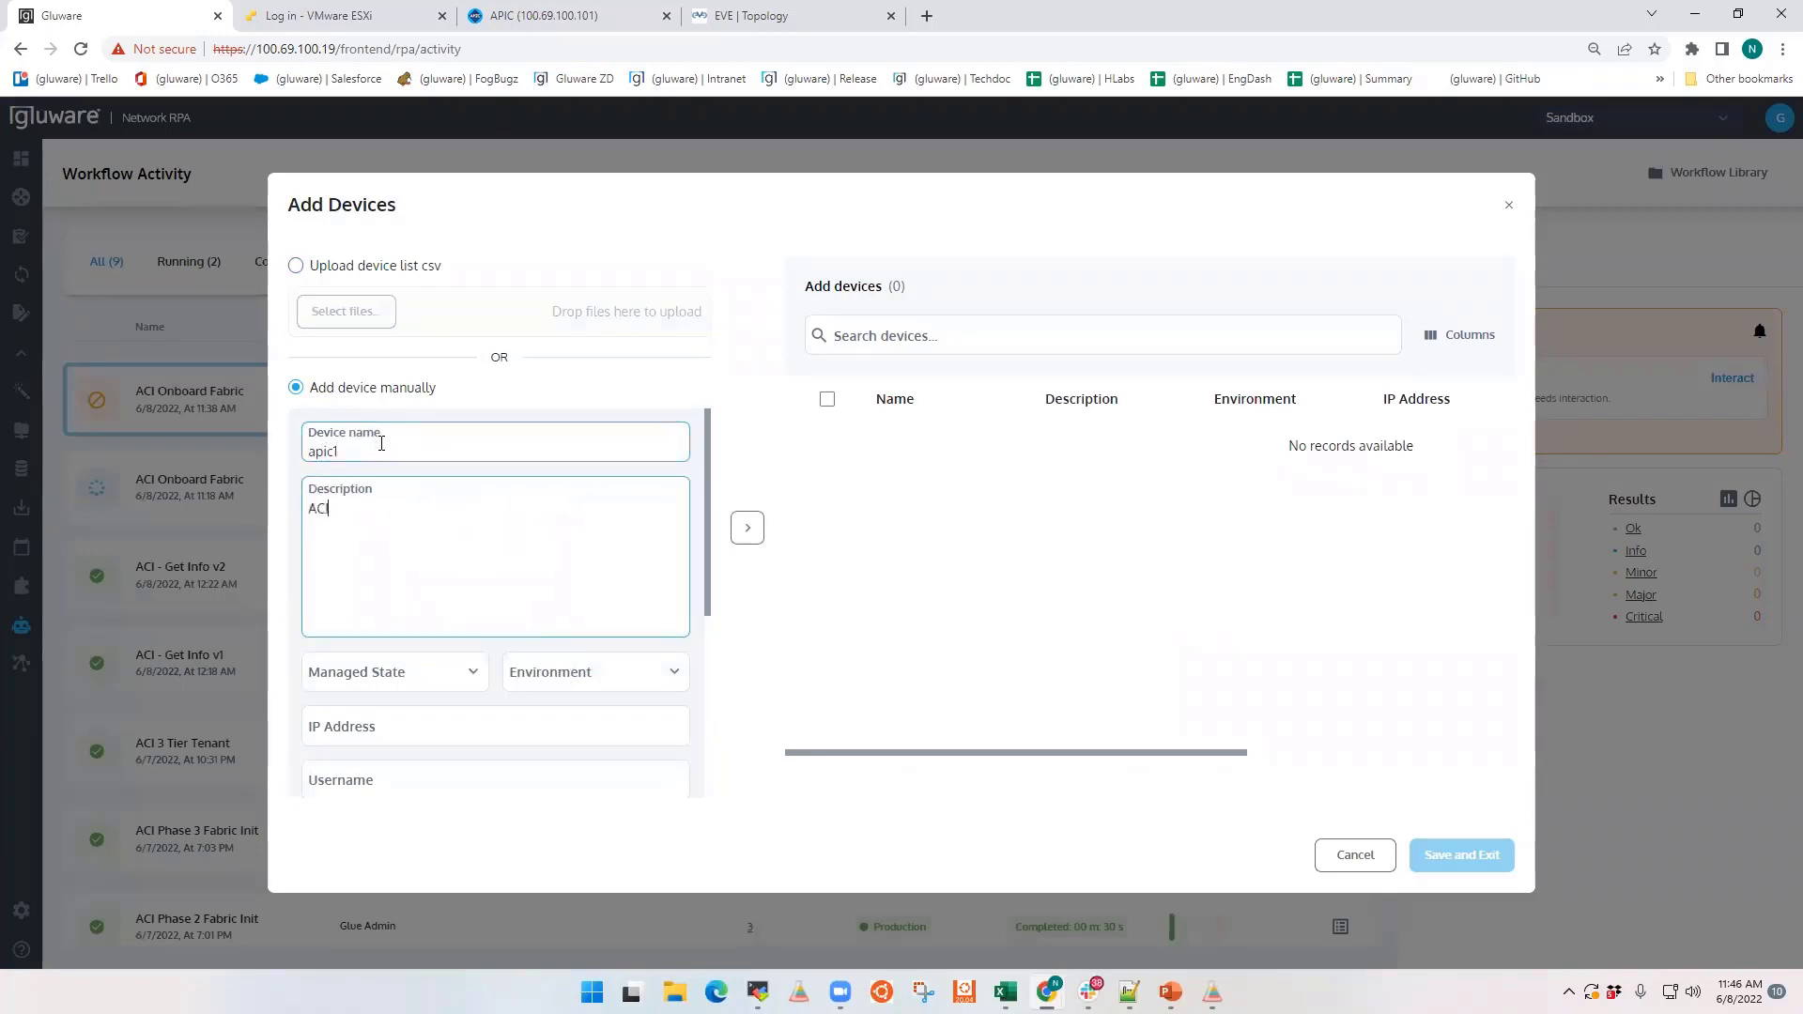
pyautogui.press('BackSpace')
pyautogui.press('BackSpace')
pyautogui.press('BackSpace')
pyautogui.press('BackSpace')
pyautogui.press('BackSpace')
pyautogui.press('BackSpace')
pyautogui.press('BackSpace')
pyautogui.write('ontroller 1')
# Step: Set the device's managed state to Managed and its environment to Production/Test
pyautogui.click(473, 676)
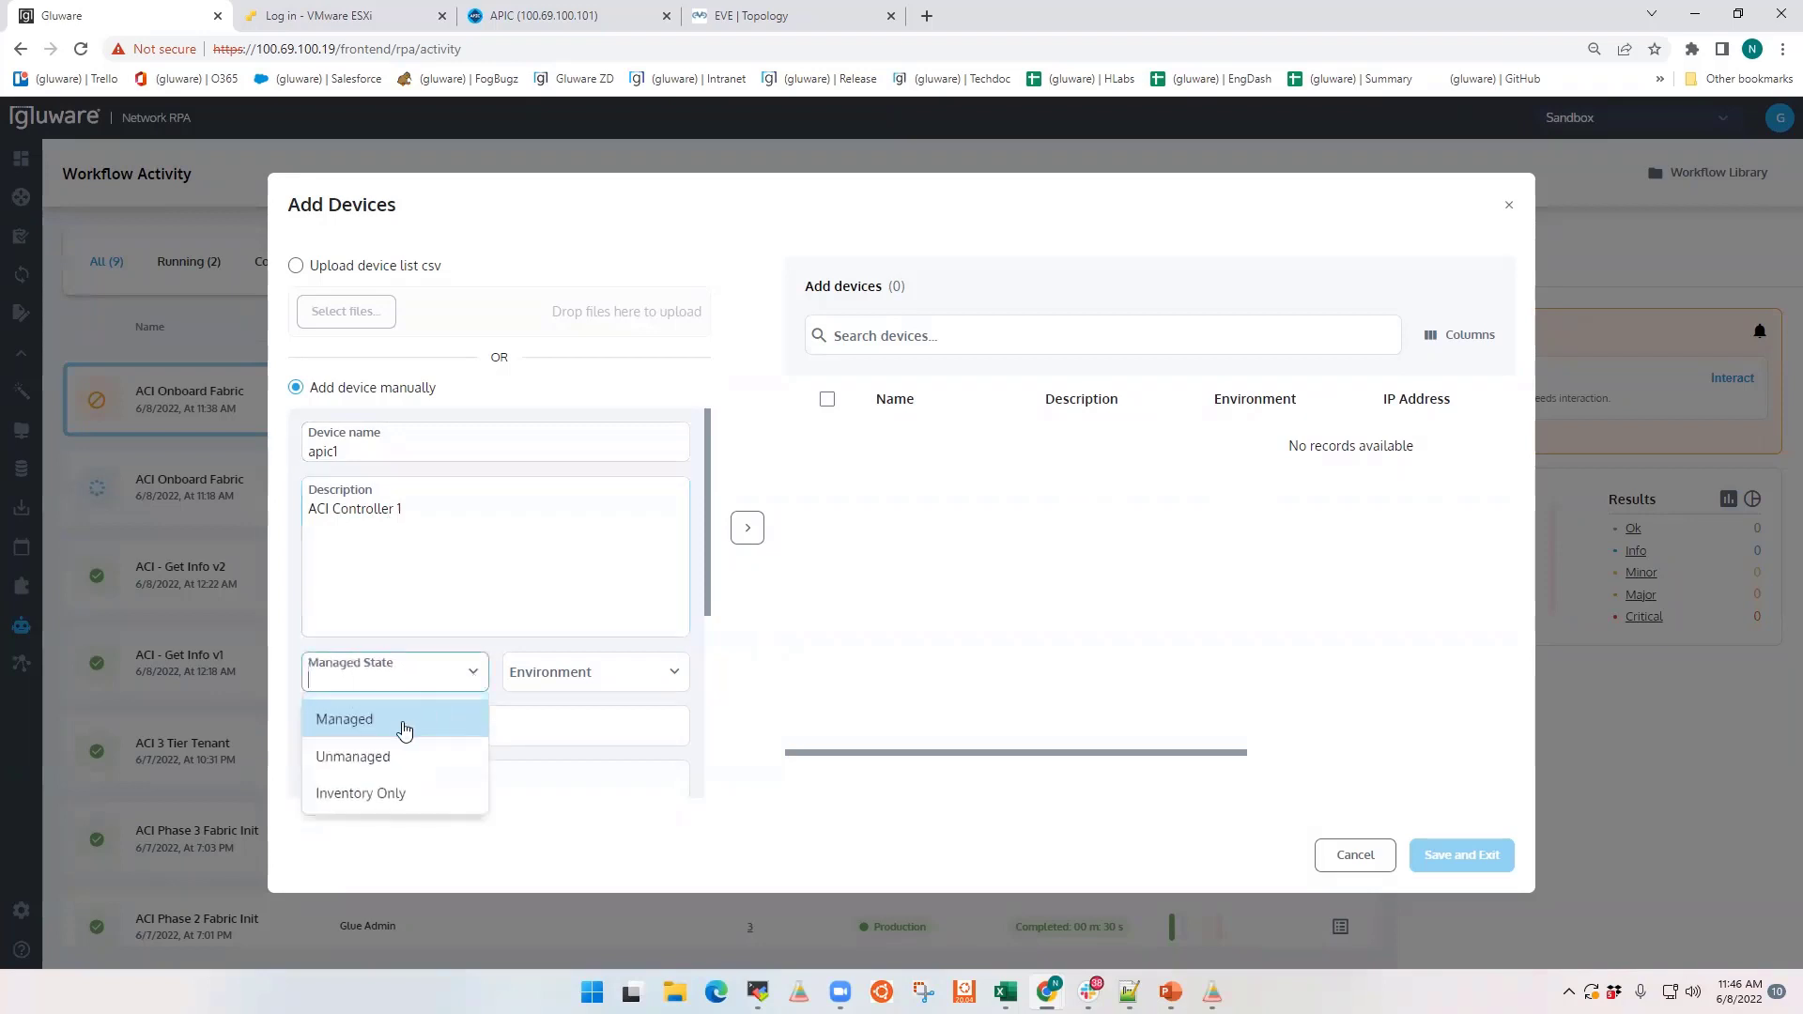
pyautogui.click(362, 727)
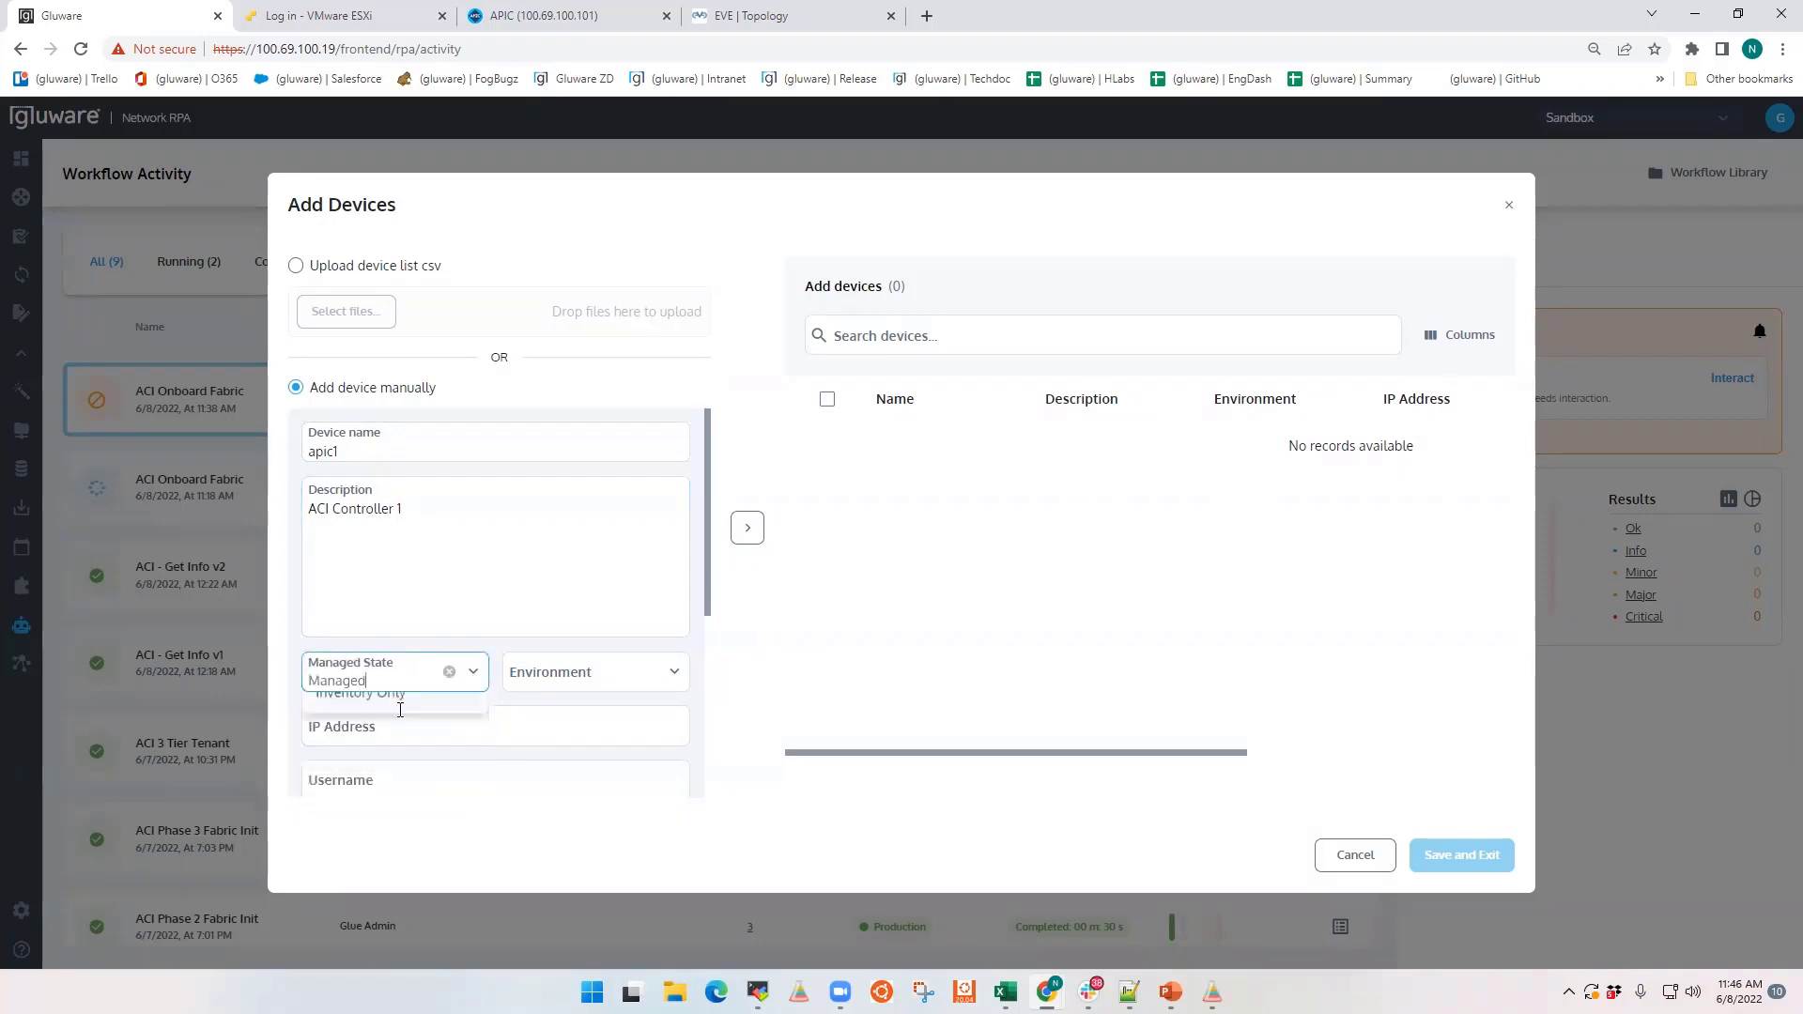
pyautogui.click(528, 671)
pyautogui.click(675, 672)
pyautogui.click(564, 792)
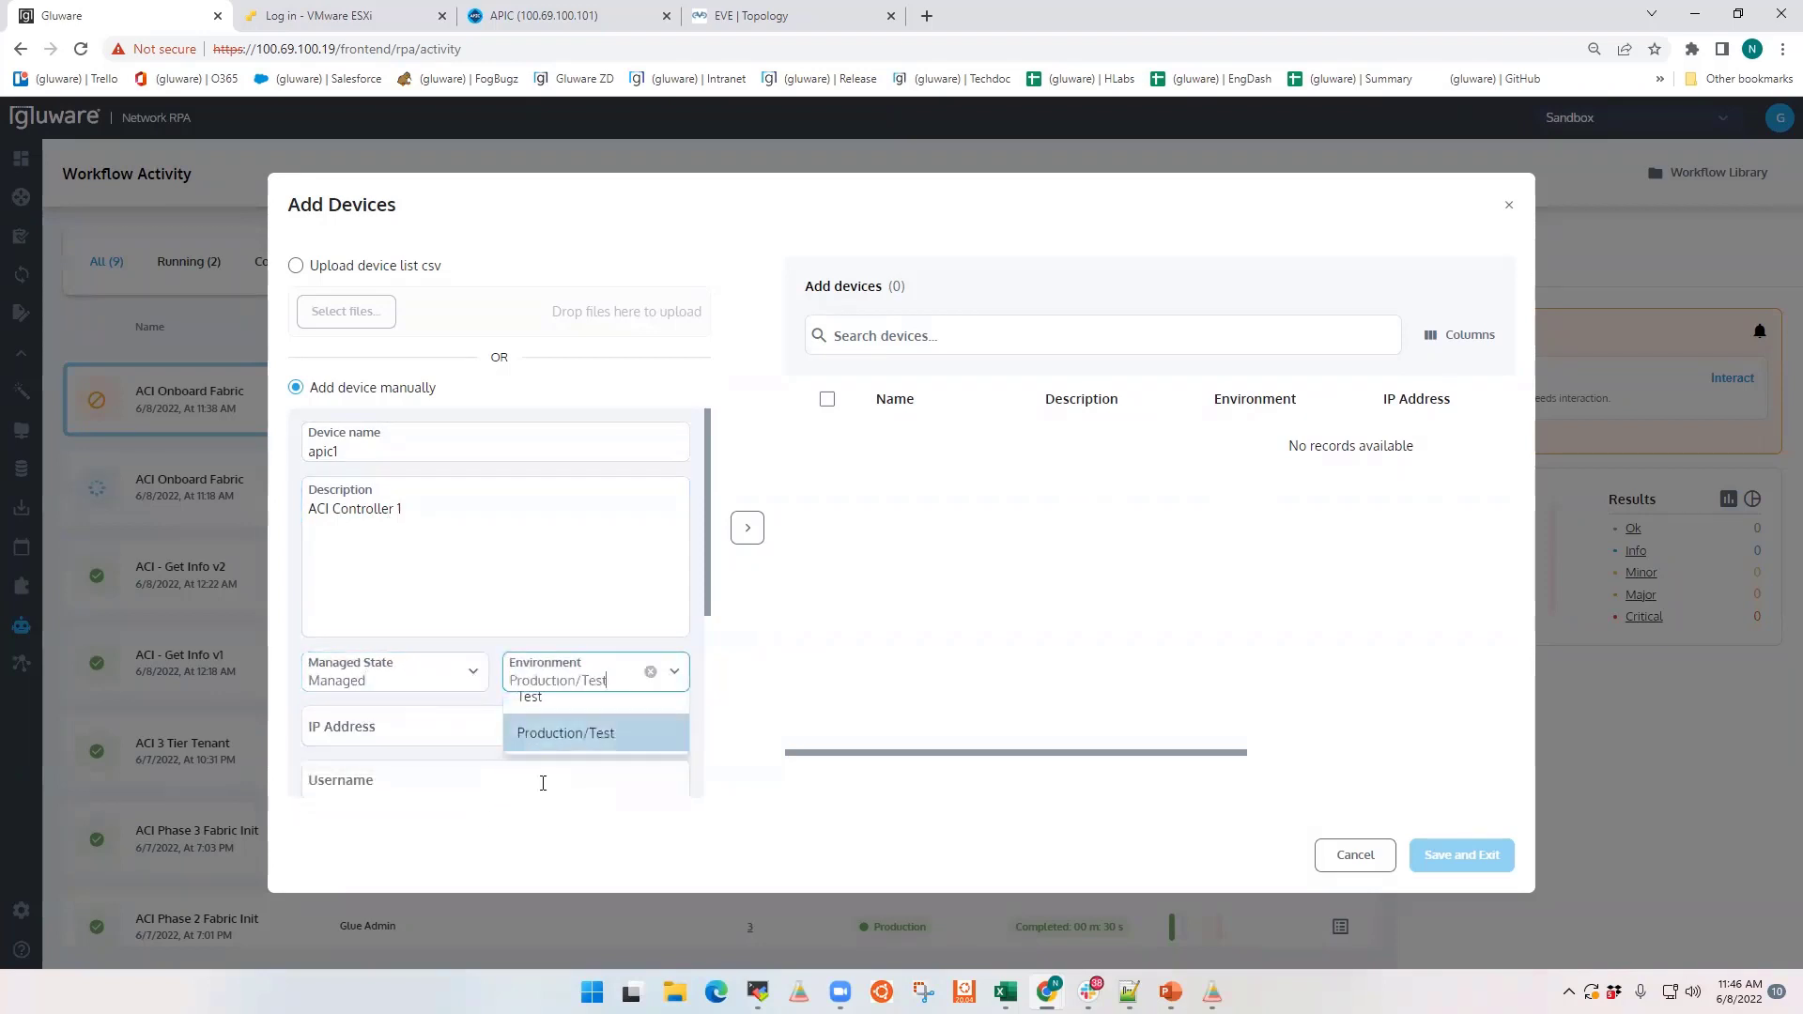
# Step: Enter IP address 100.69.100.101, the username admin and the device password for apic1
pyautogui.click(385, 729)
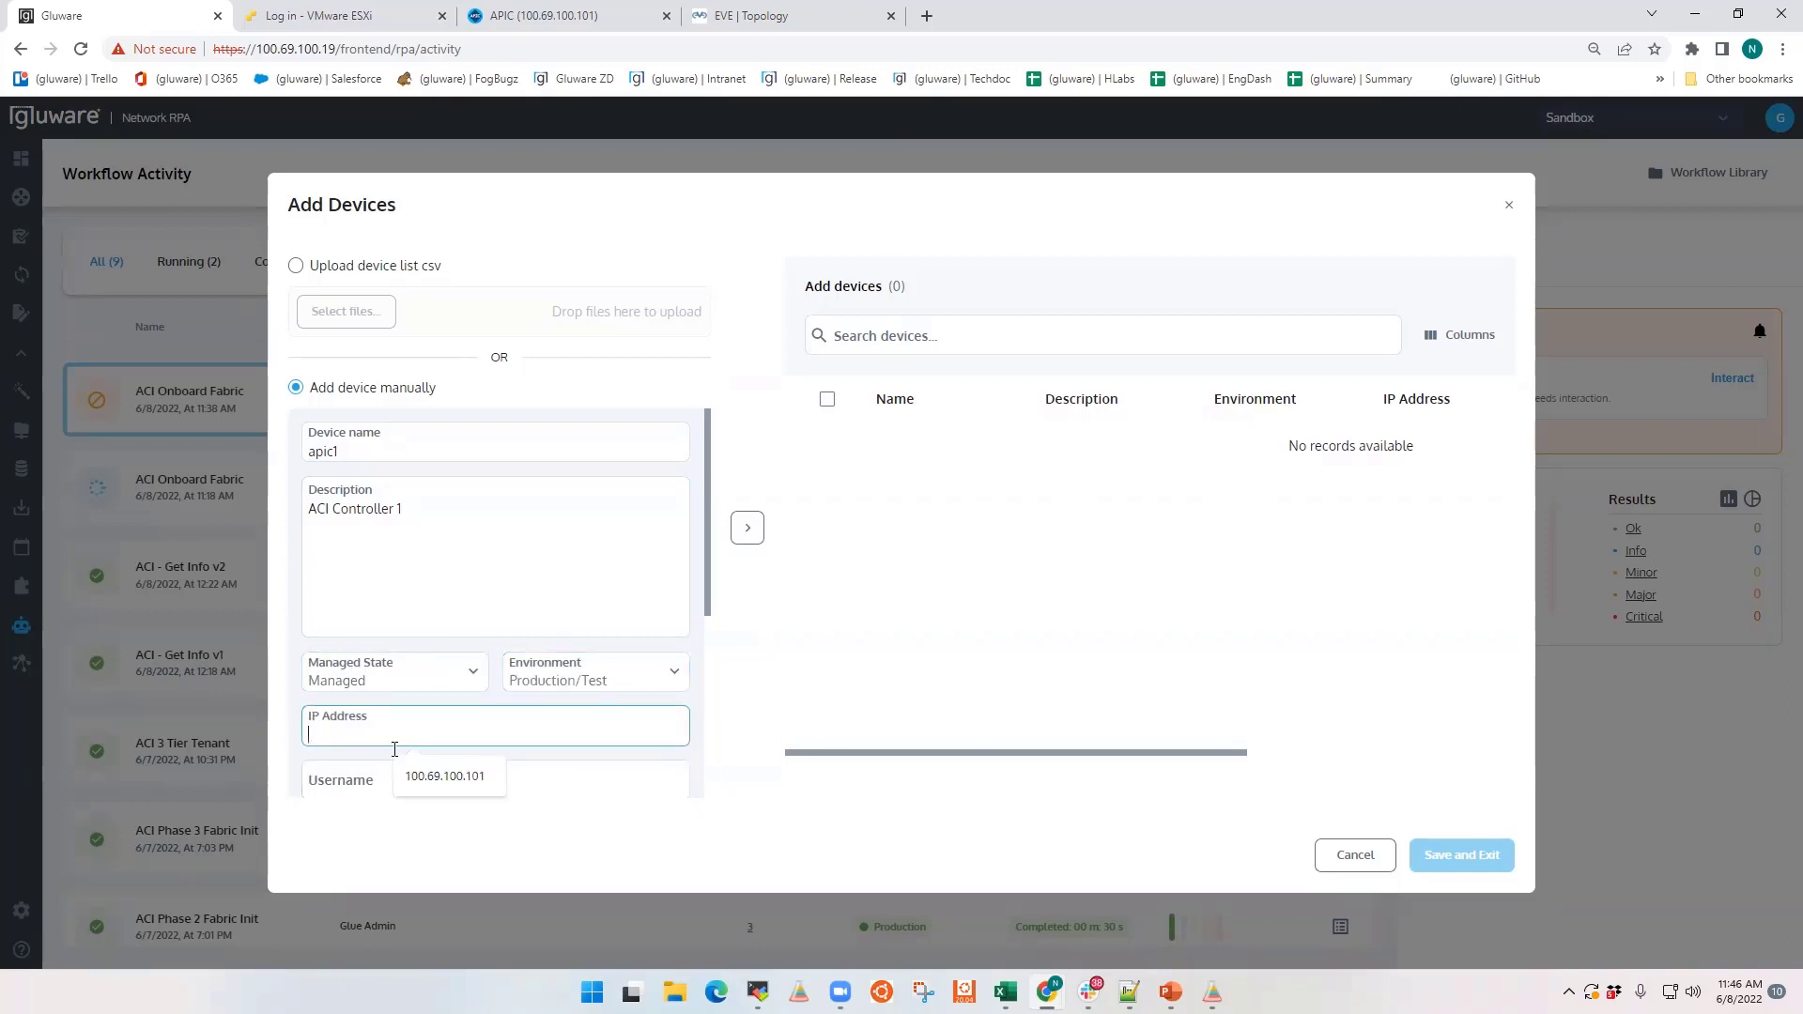
pyautogui.click(444, 776)
pyautogui.click(413, 784)
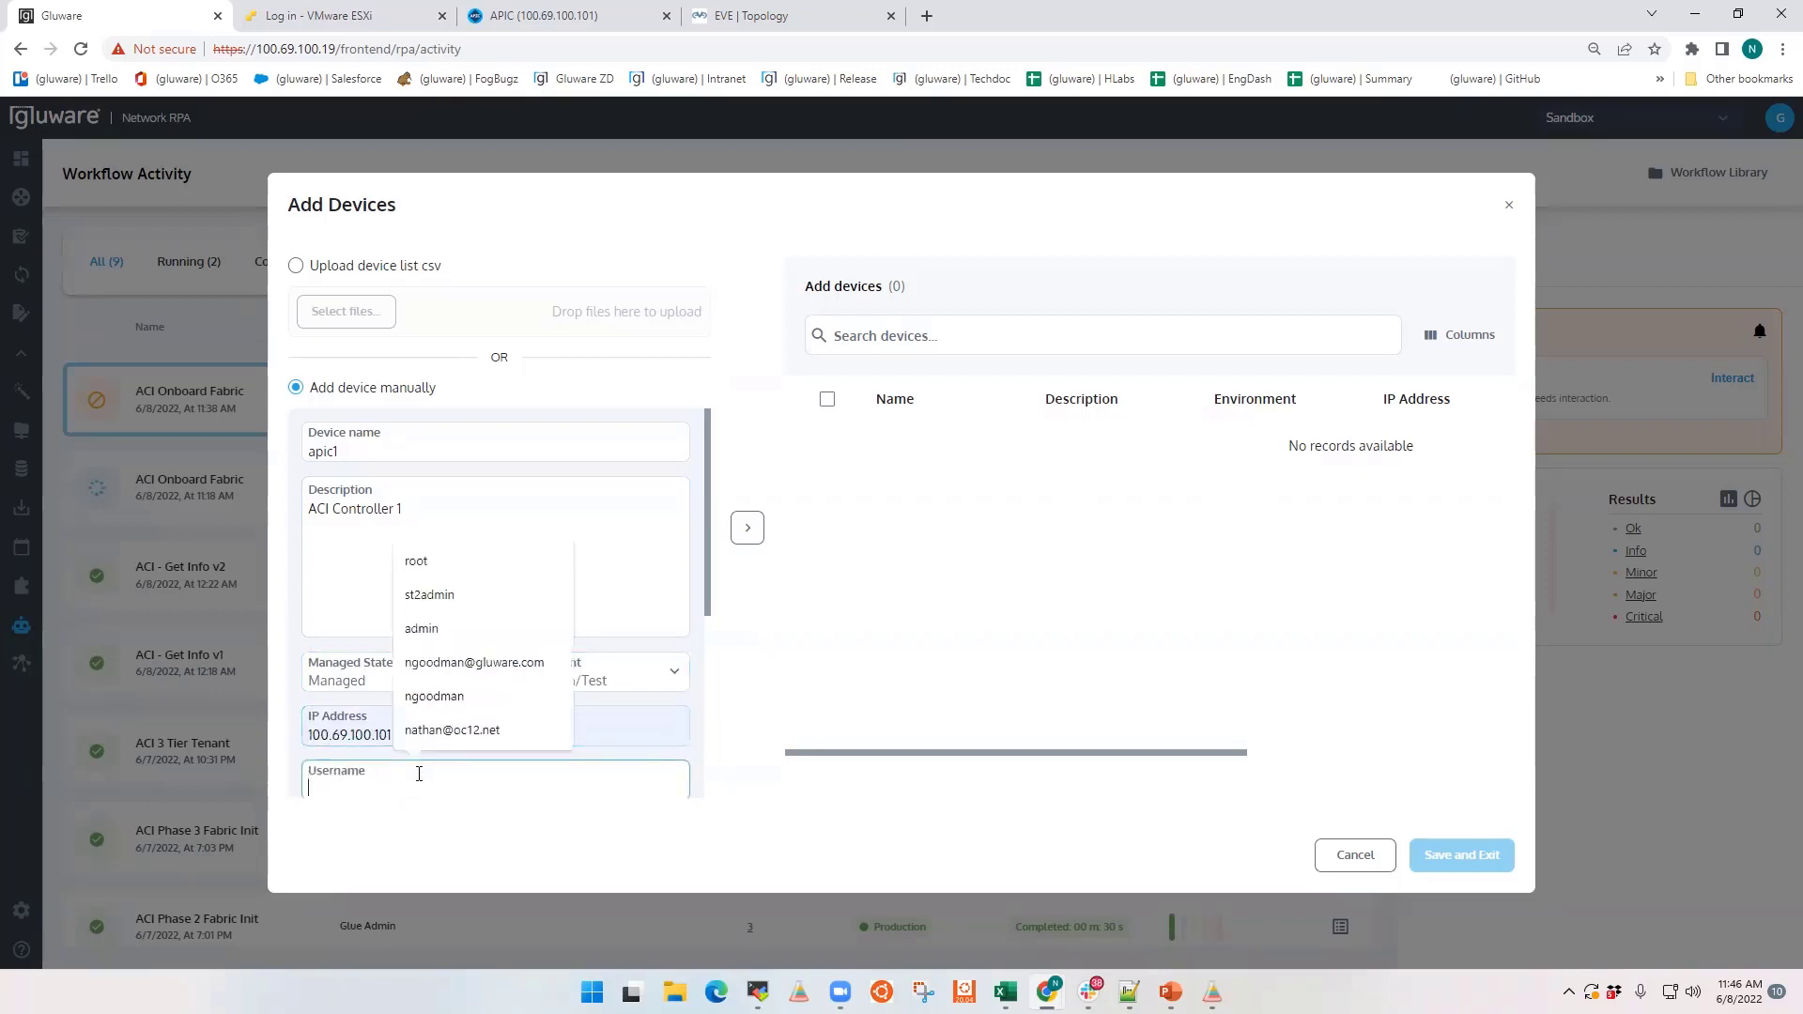
pyautogui.click(432, 623)
pyautogui.scroll(-2, 434, 629)
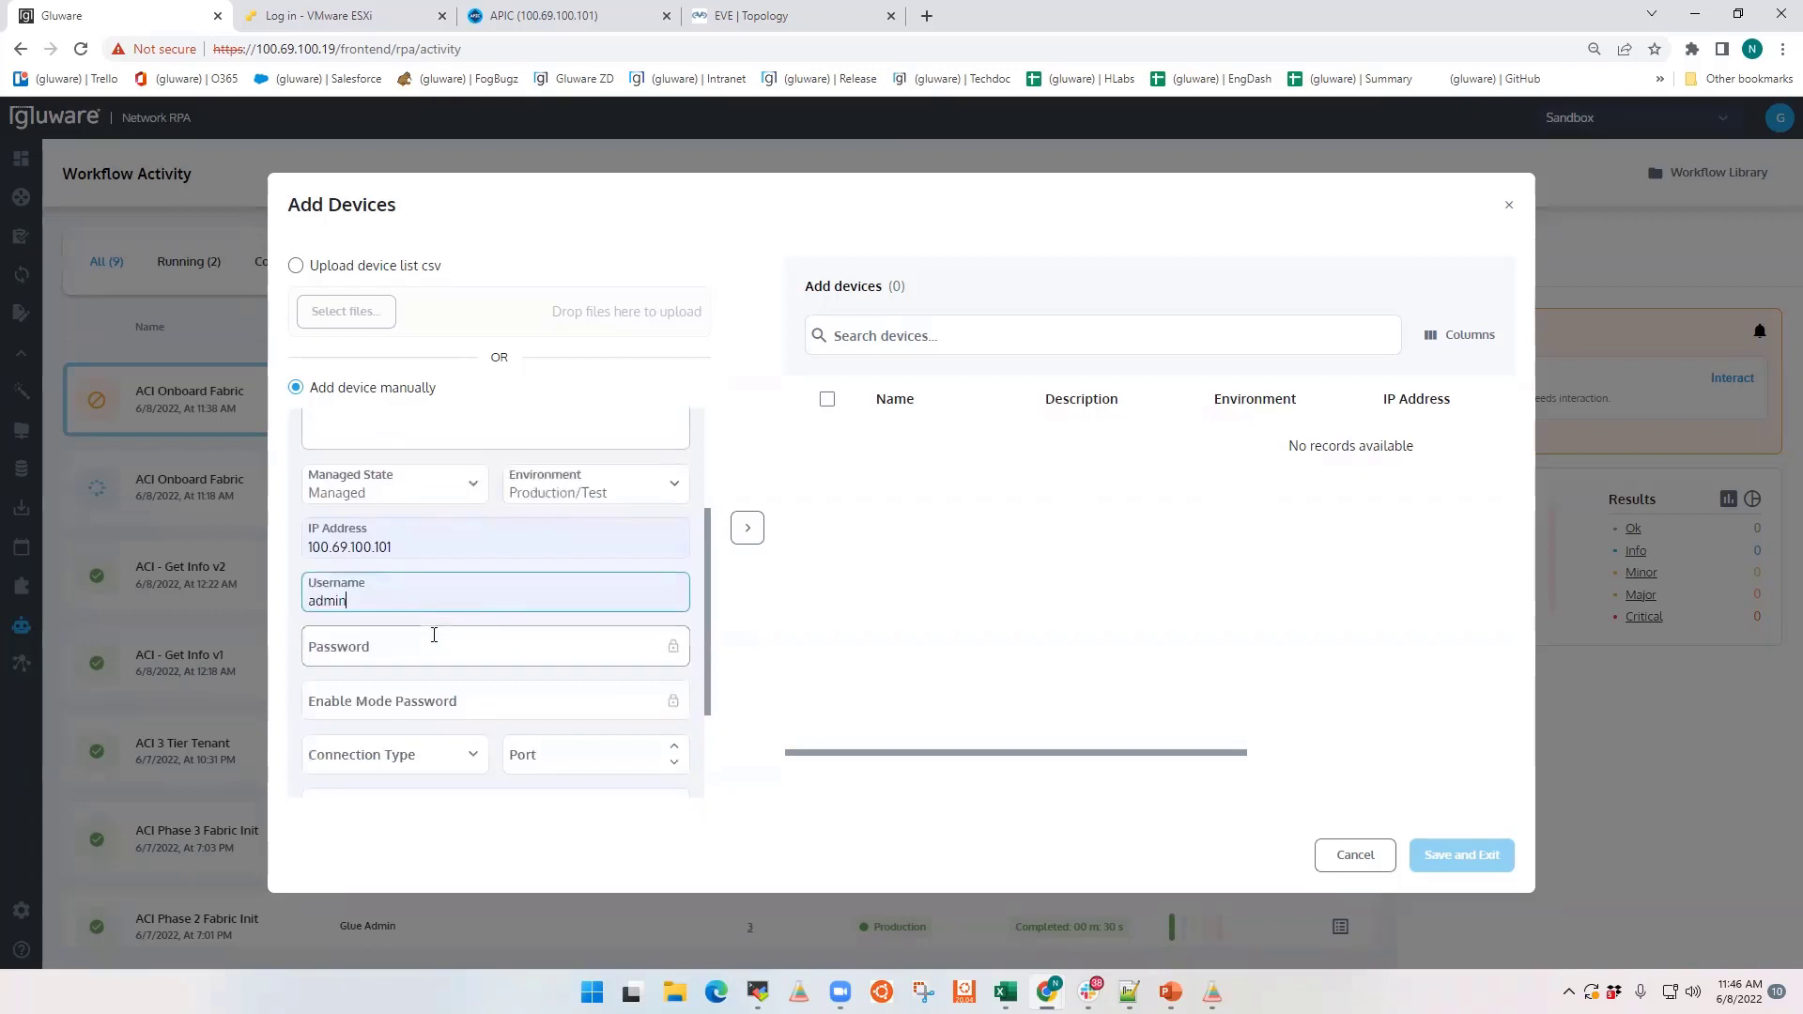
pyautogui.click(428, 642)
pyautogui.write('••')
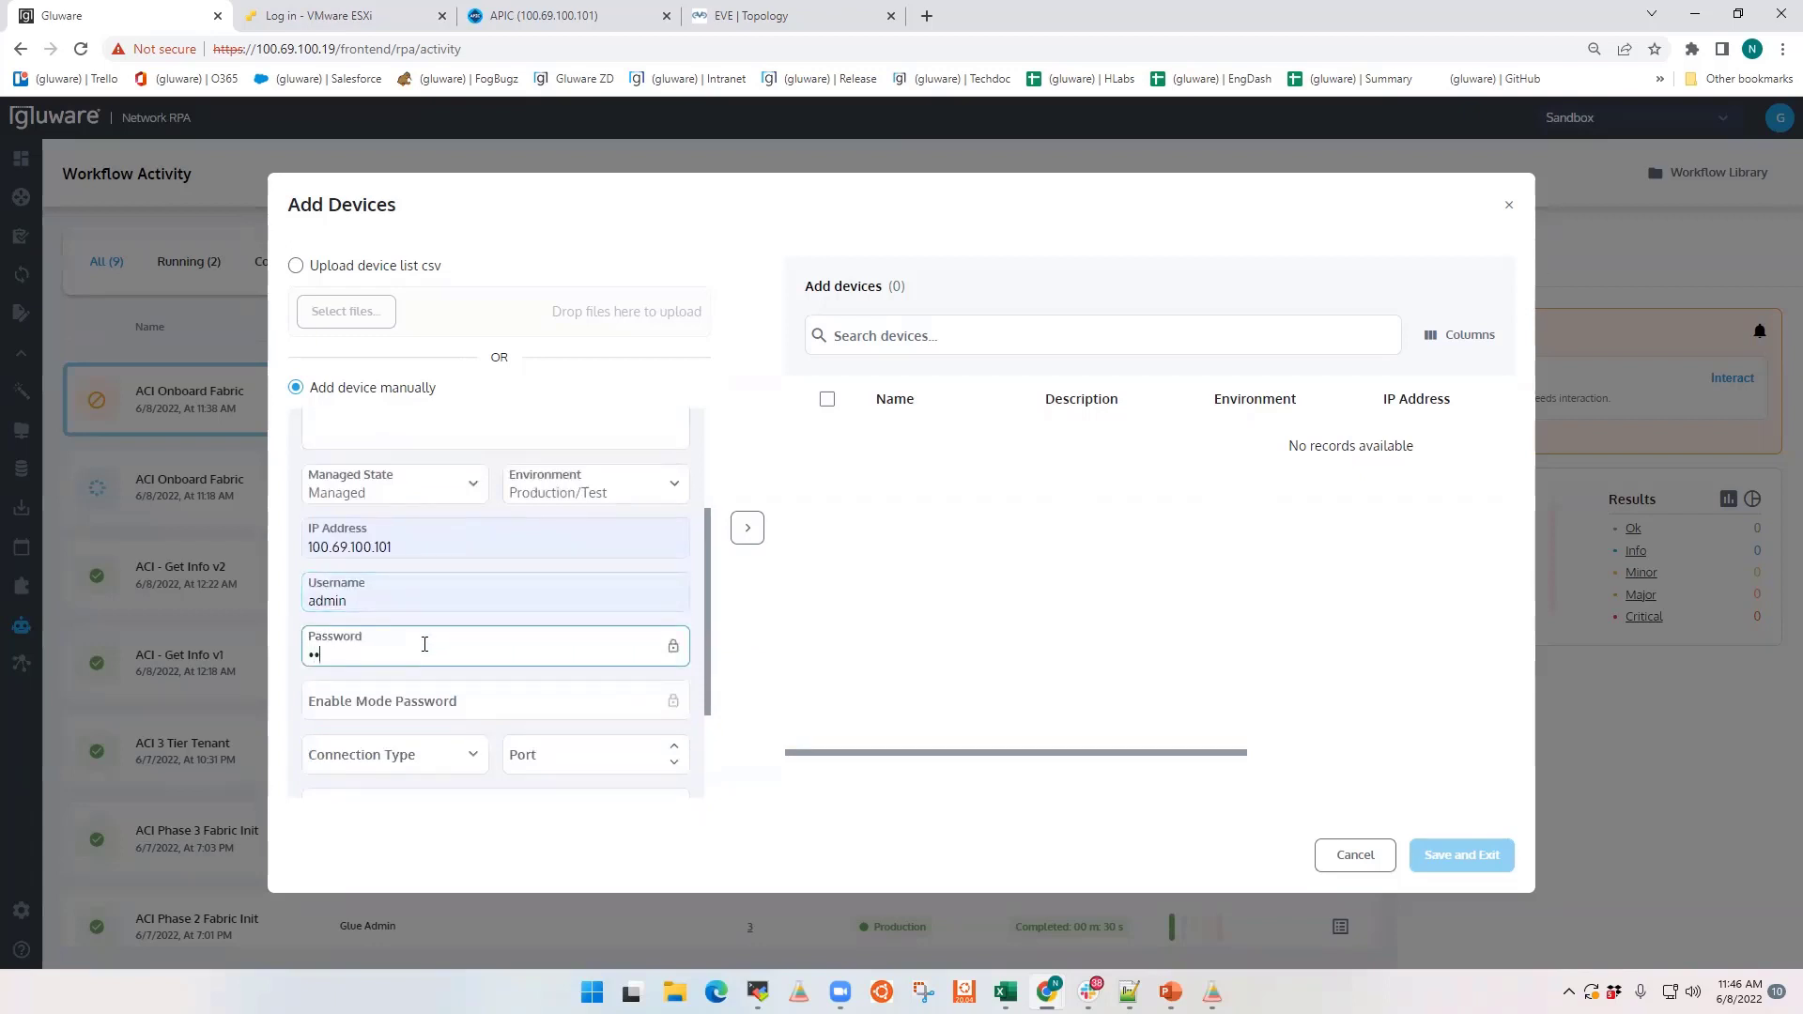
pyautogui.write('••••••')
# Step: Set the device's connection type to ssh
pyautogui.scroll(-1, 424, 645)
pyautogui.click(463, 669)
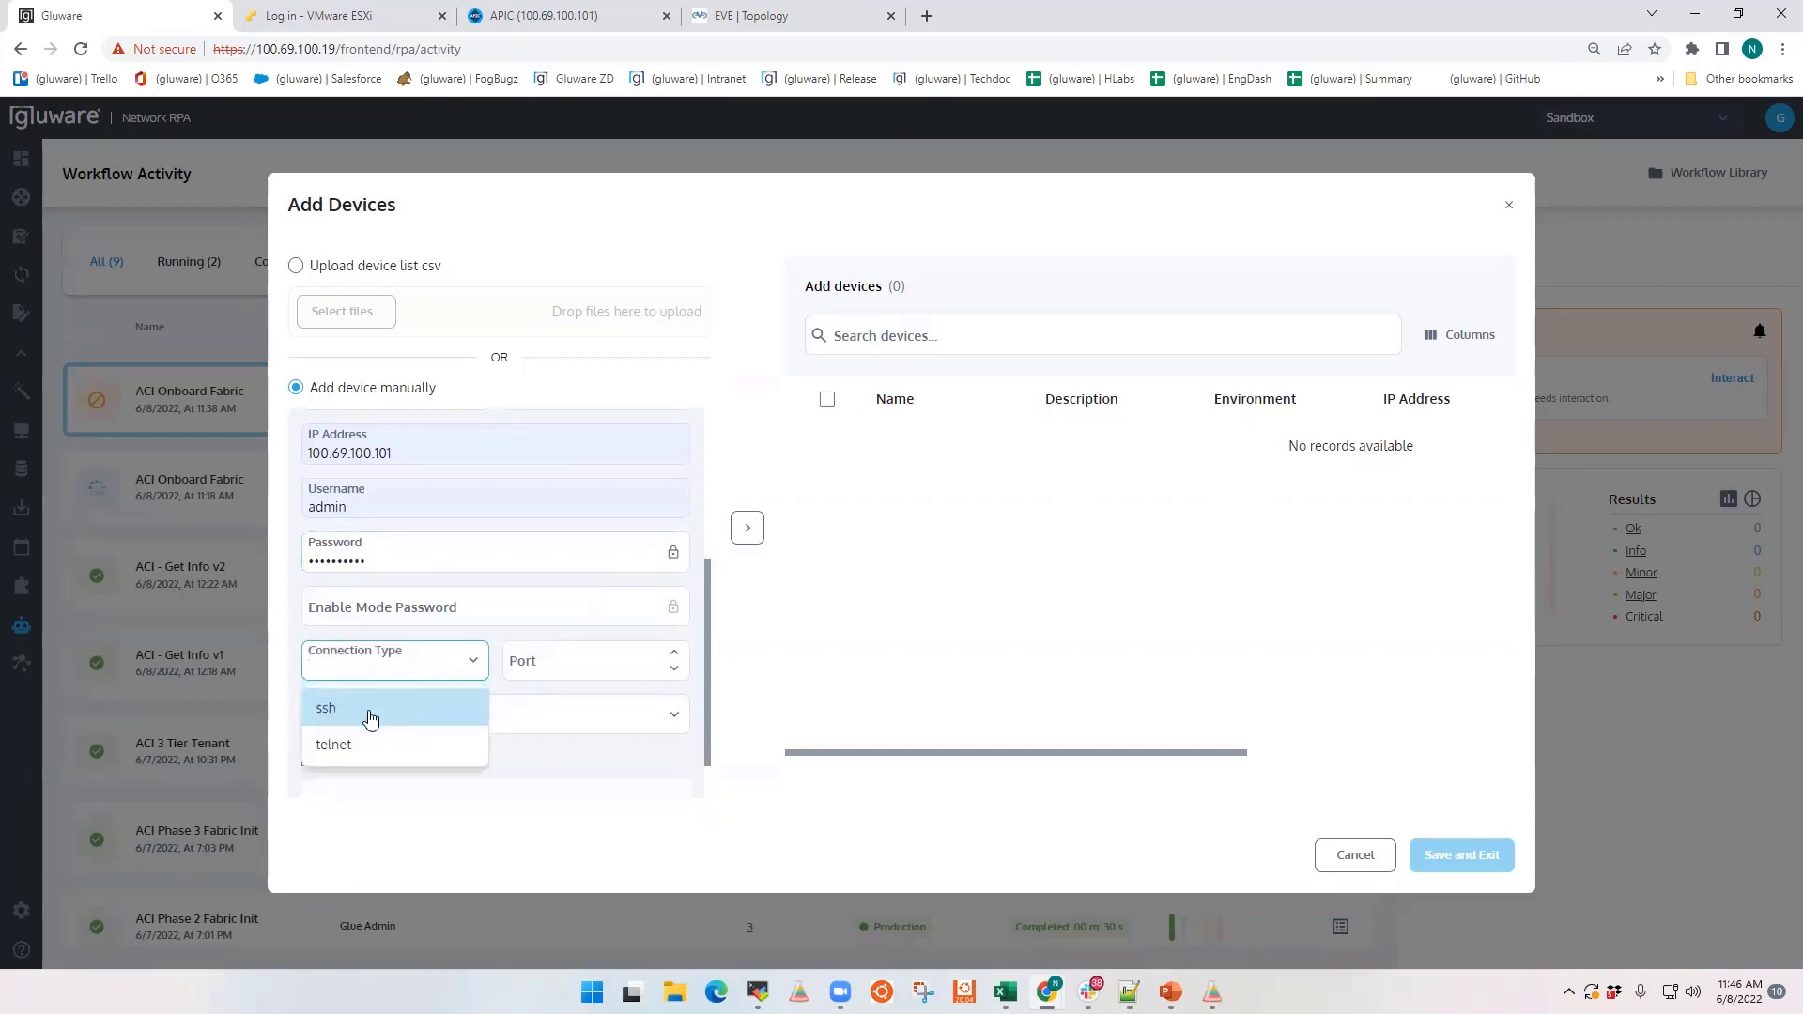
pyautogui.click(371, 719)
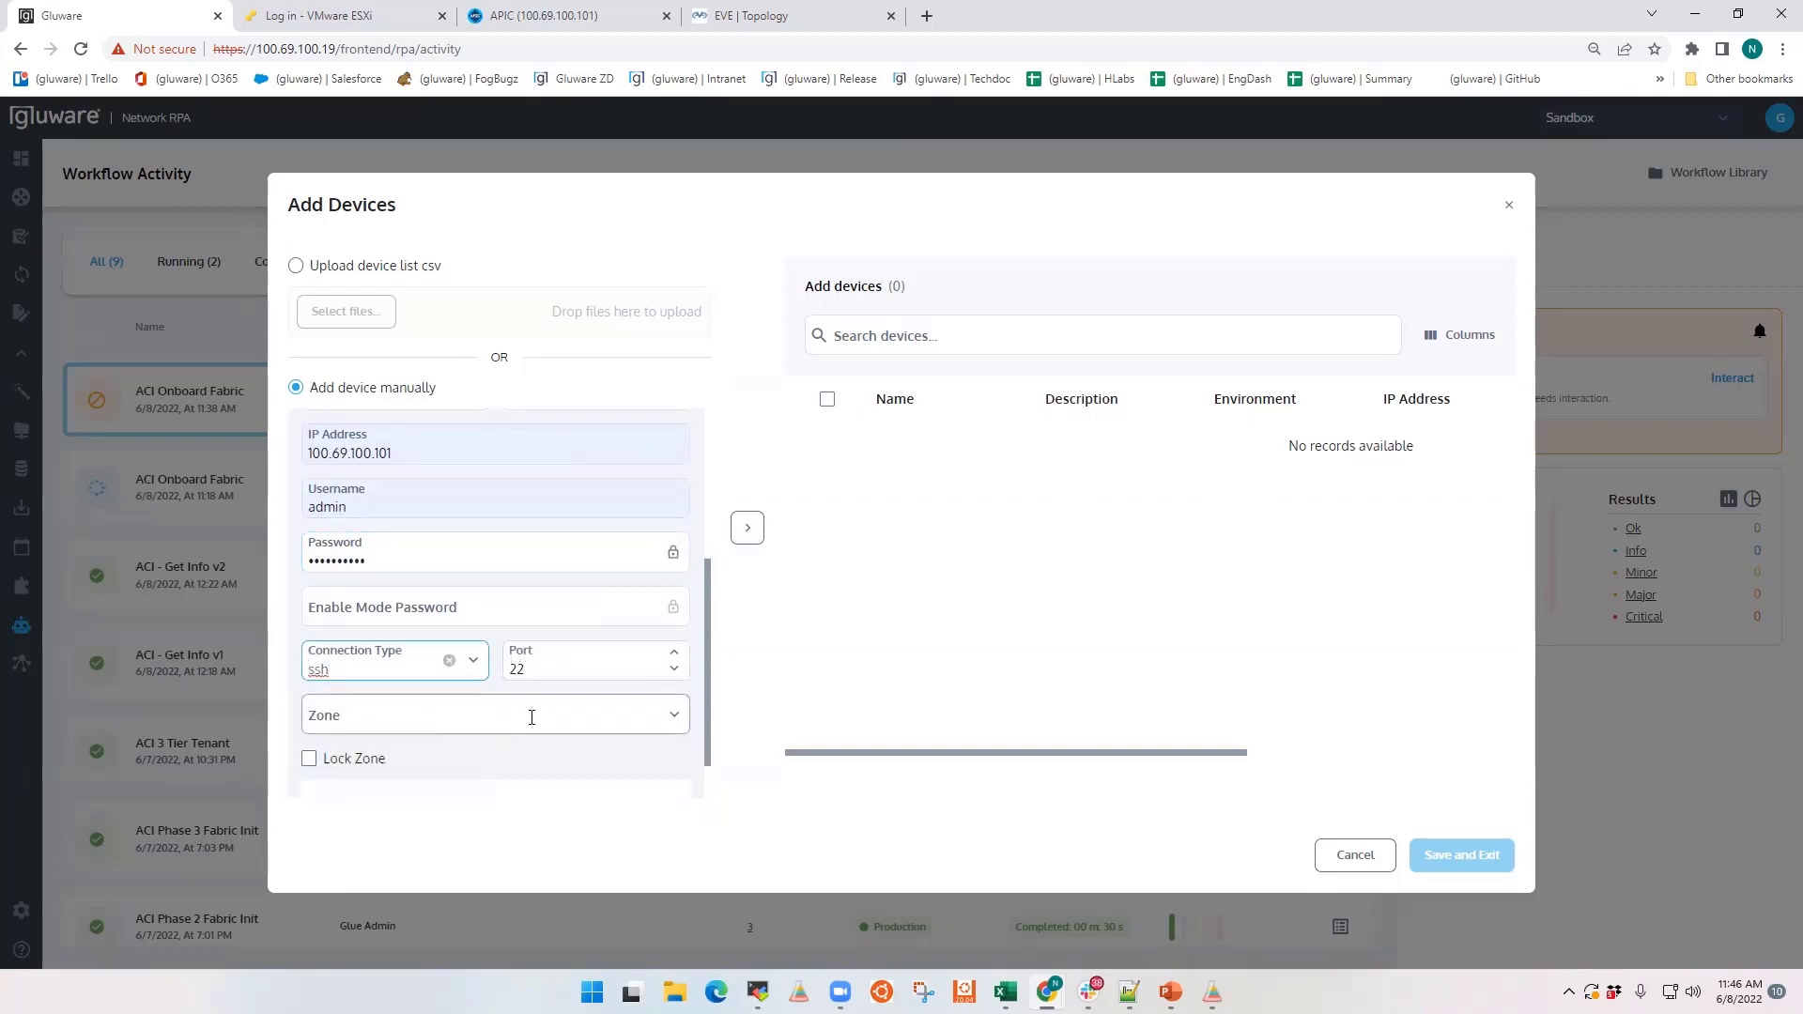
# Step: Move apic1 into the list of devices, select it there, and save the added device
pyautogui.scroll(-1, 531, 717)
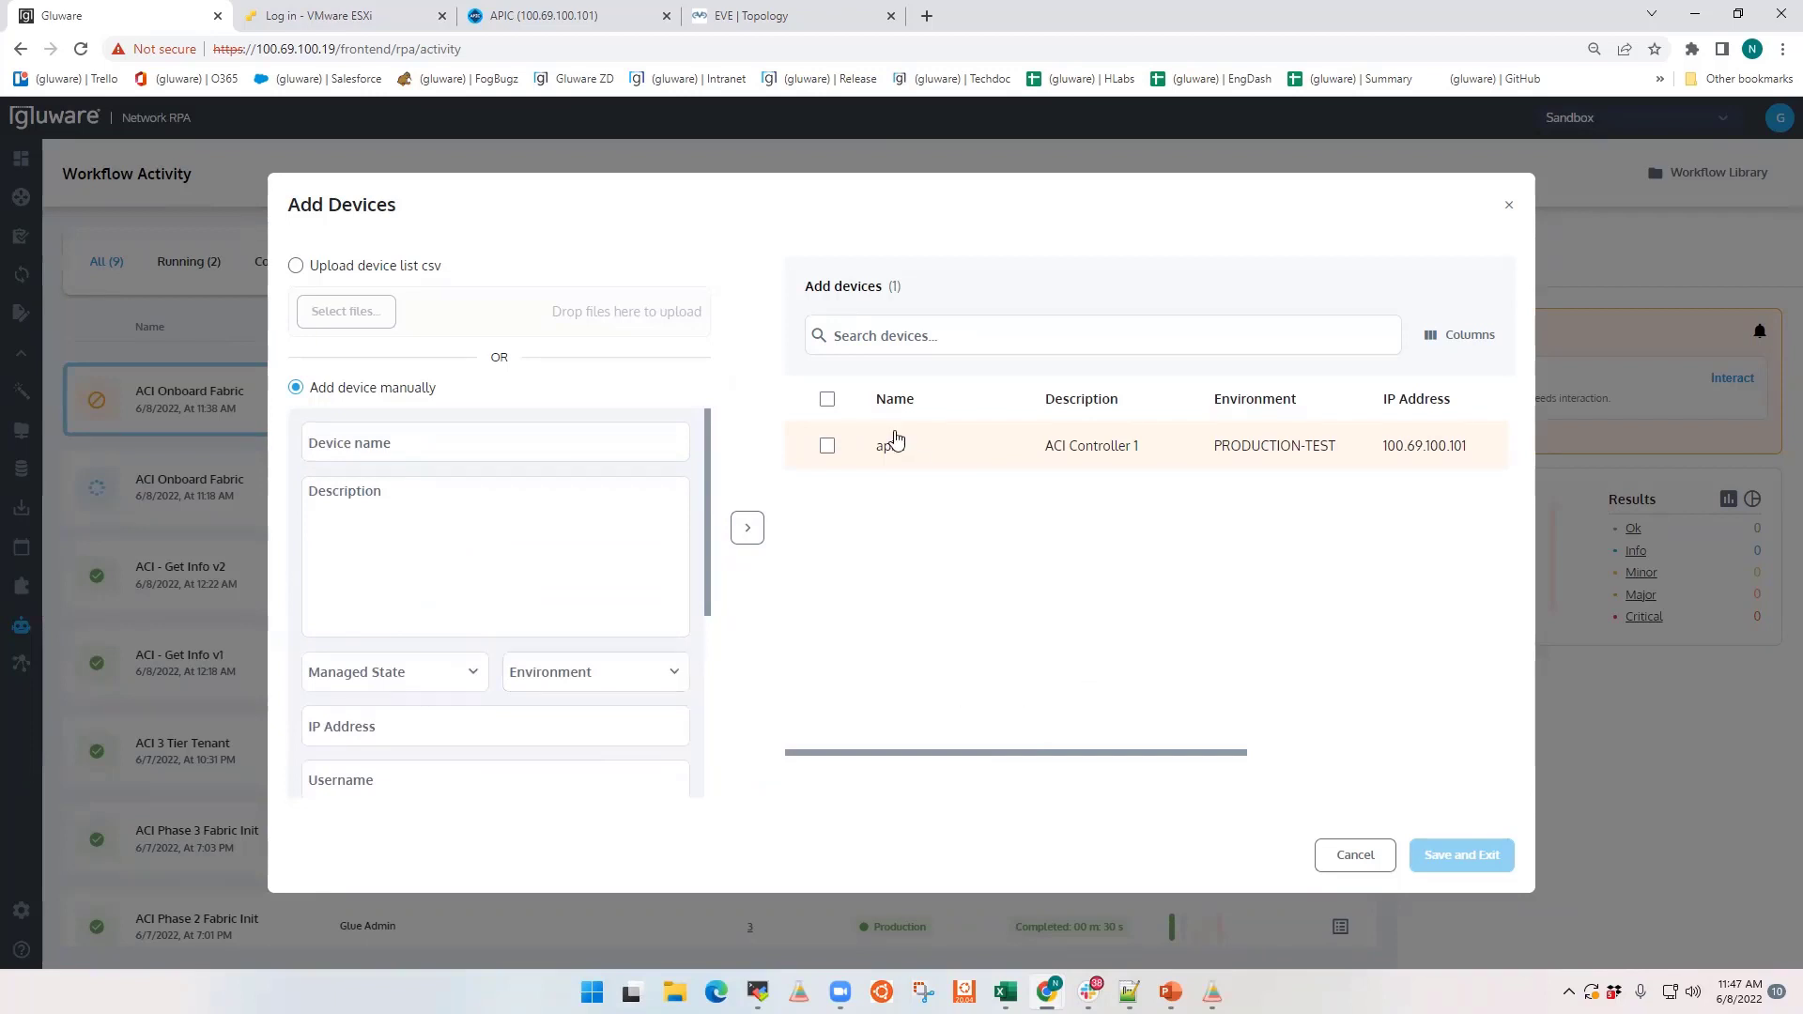
pyautogui.click(828, 447)
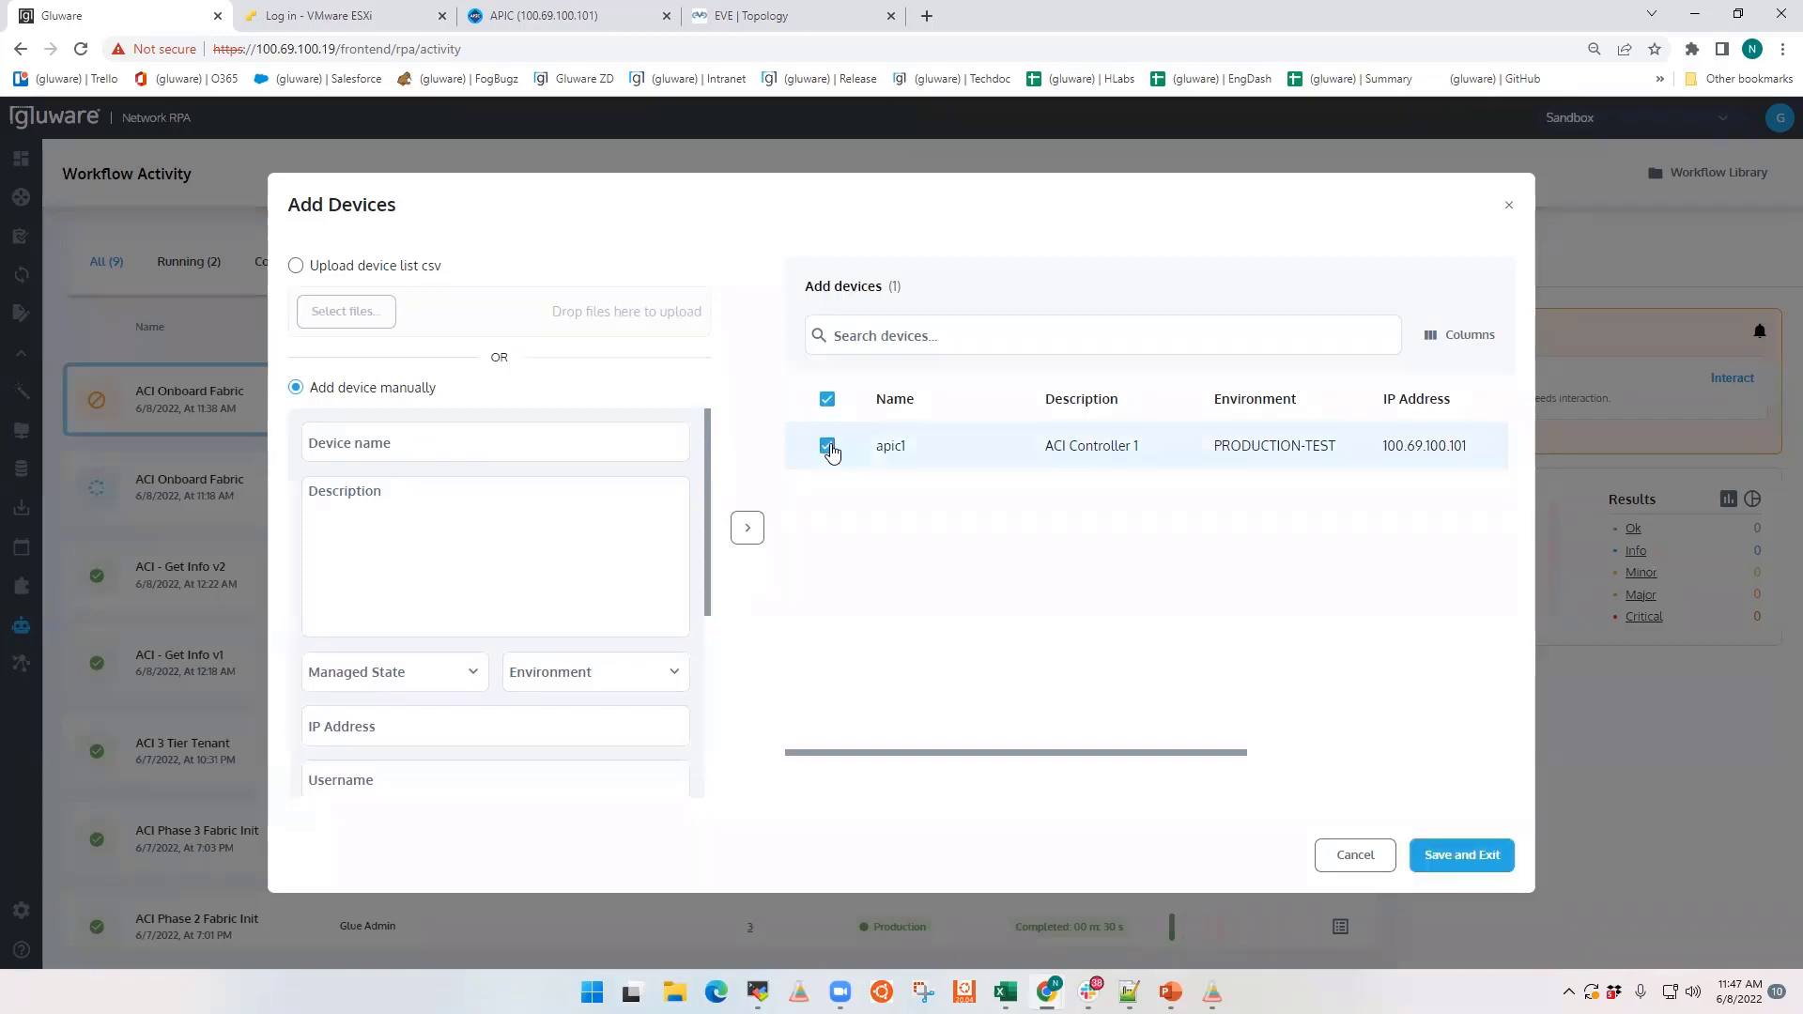
pyautogui.click(1438, 857)
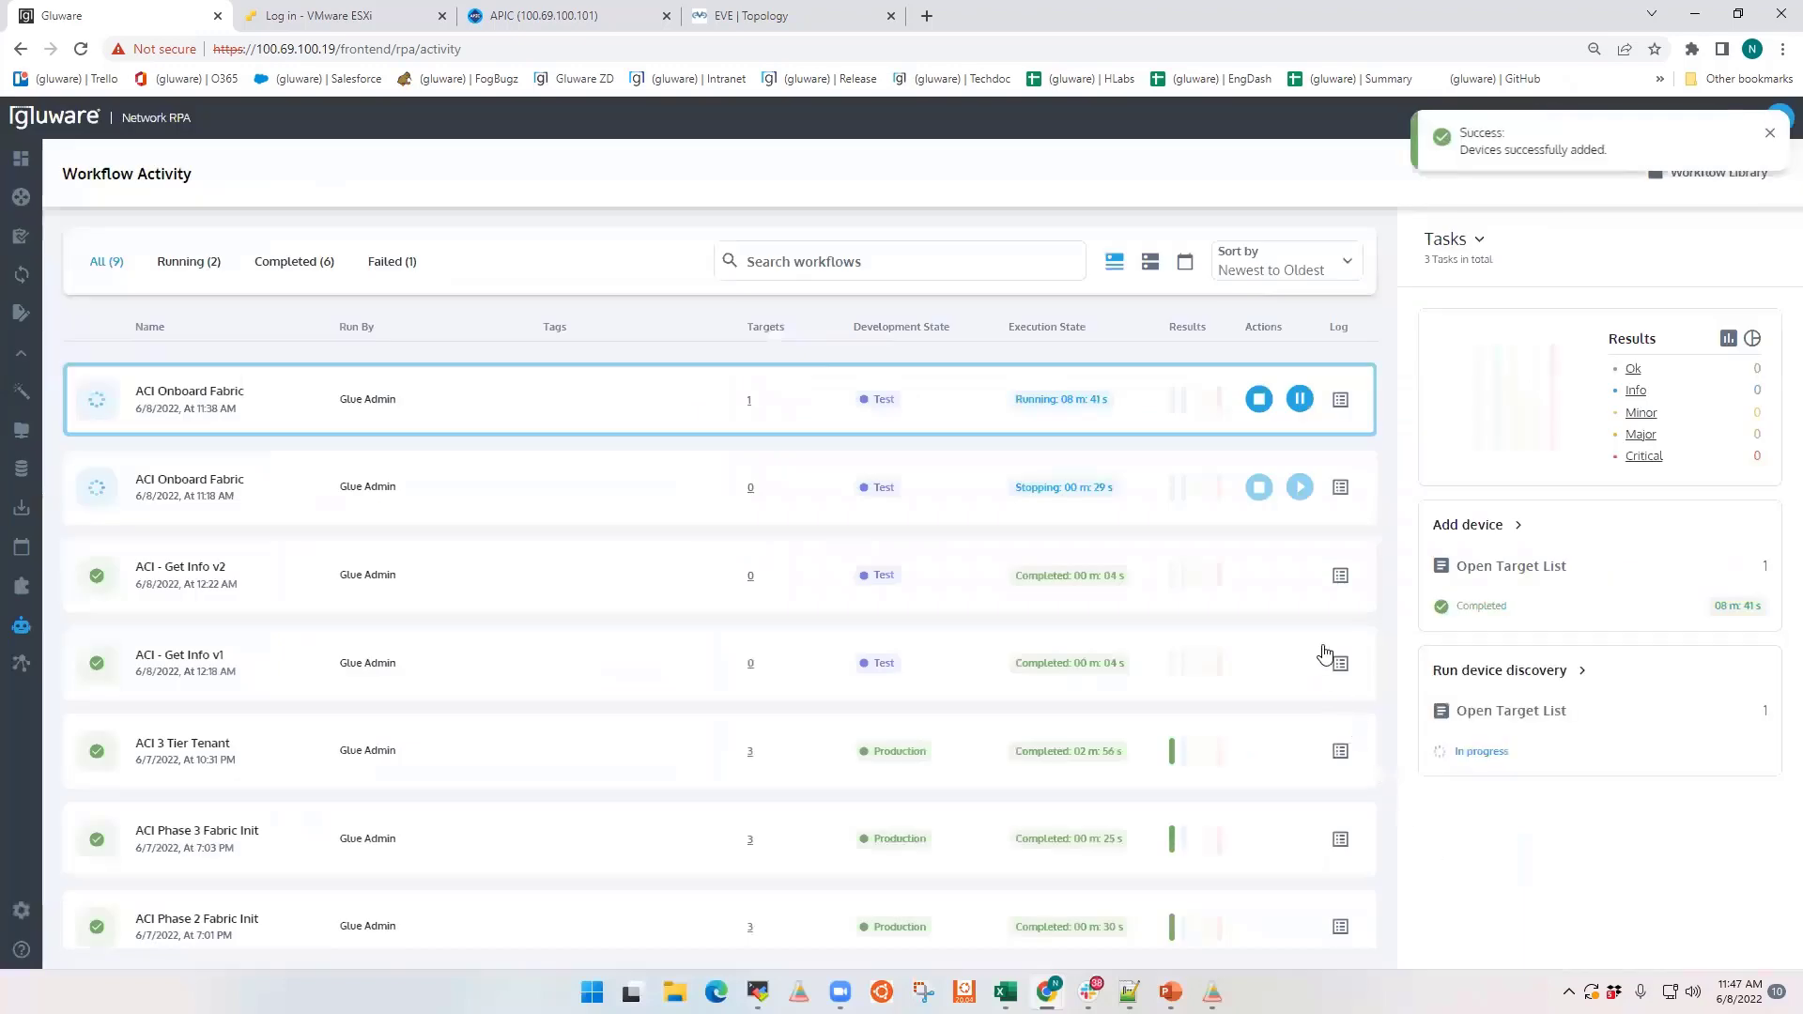
# Step: Inspect the running ACI Onboard Fabric workflow's log in a widened log pane, along with the log of its apic1 target
pyautogui.click(1340, 399)
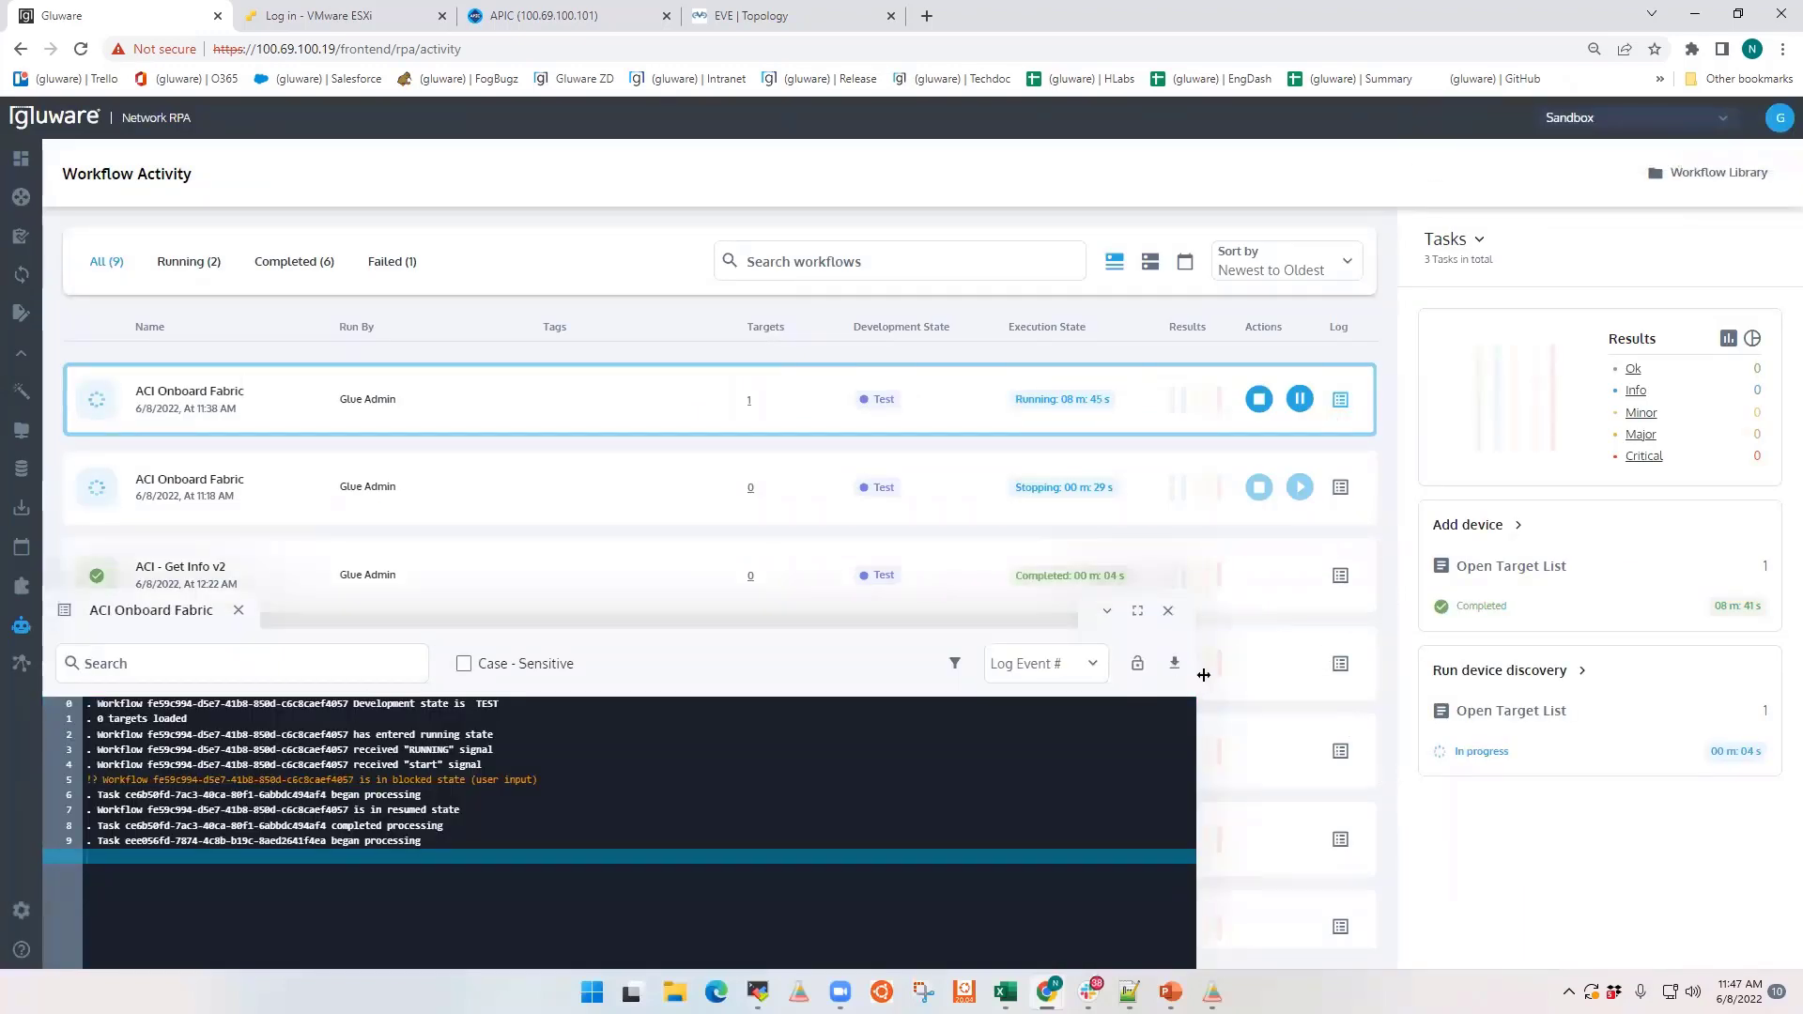
pyautogui.moveTo(1217, 678); pyautogui.dragTo(1383, 685)
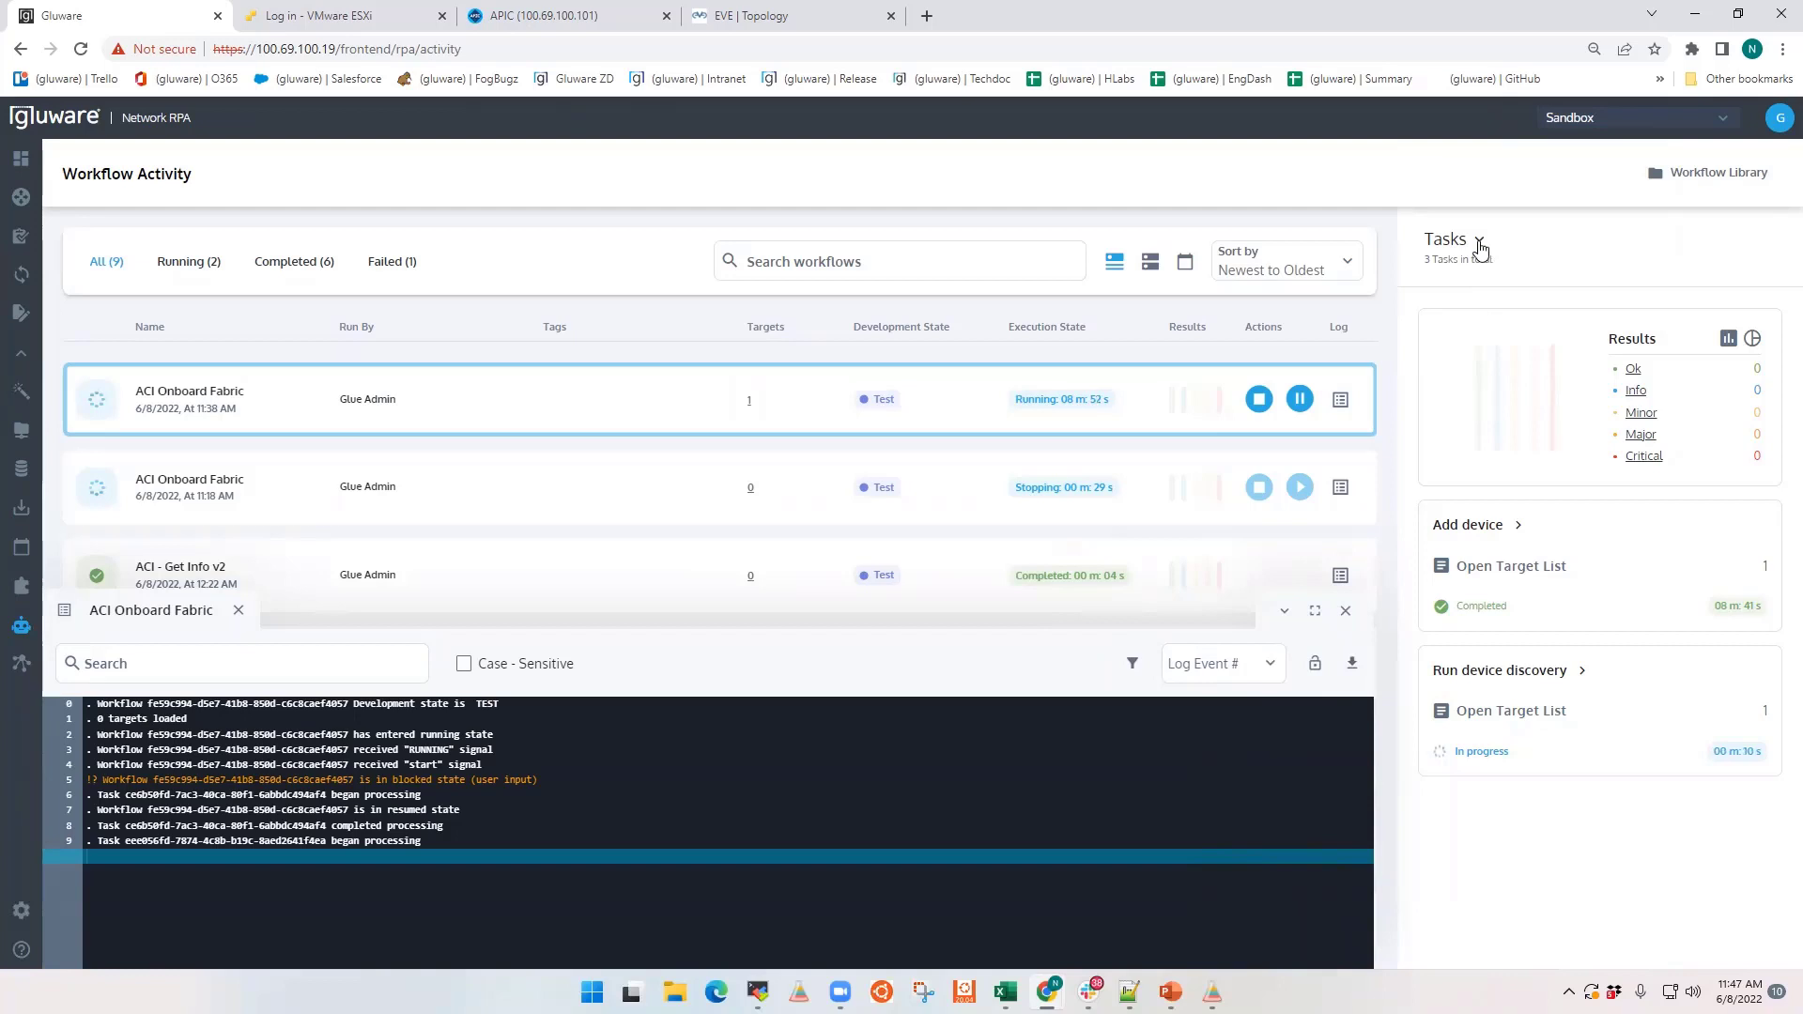
pyautogui.click(1479, 246)
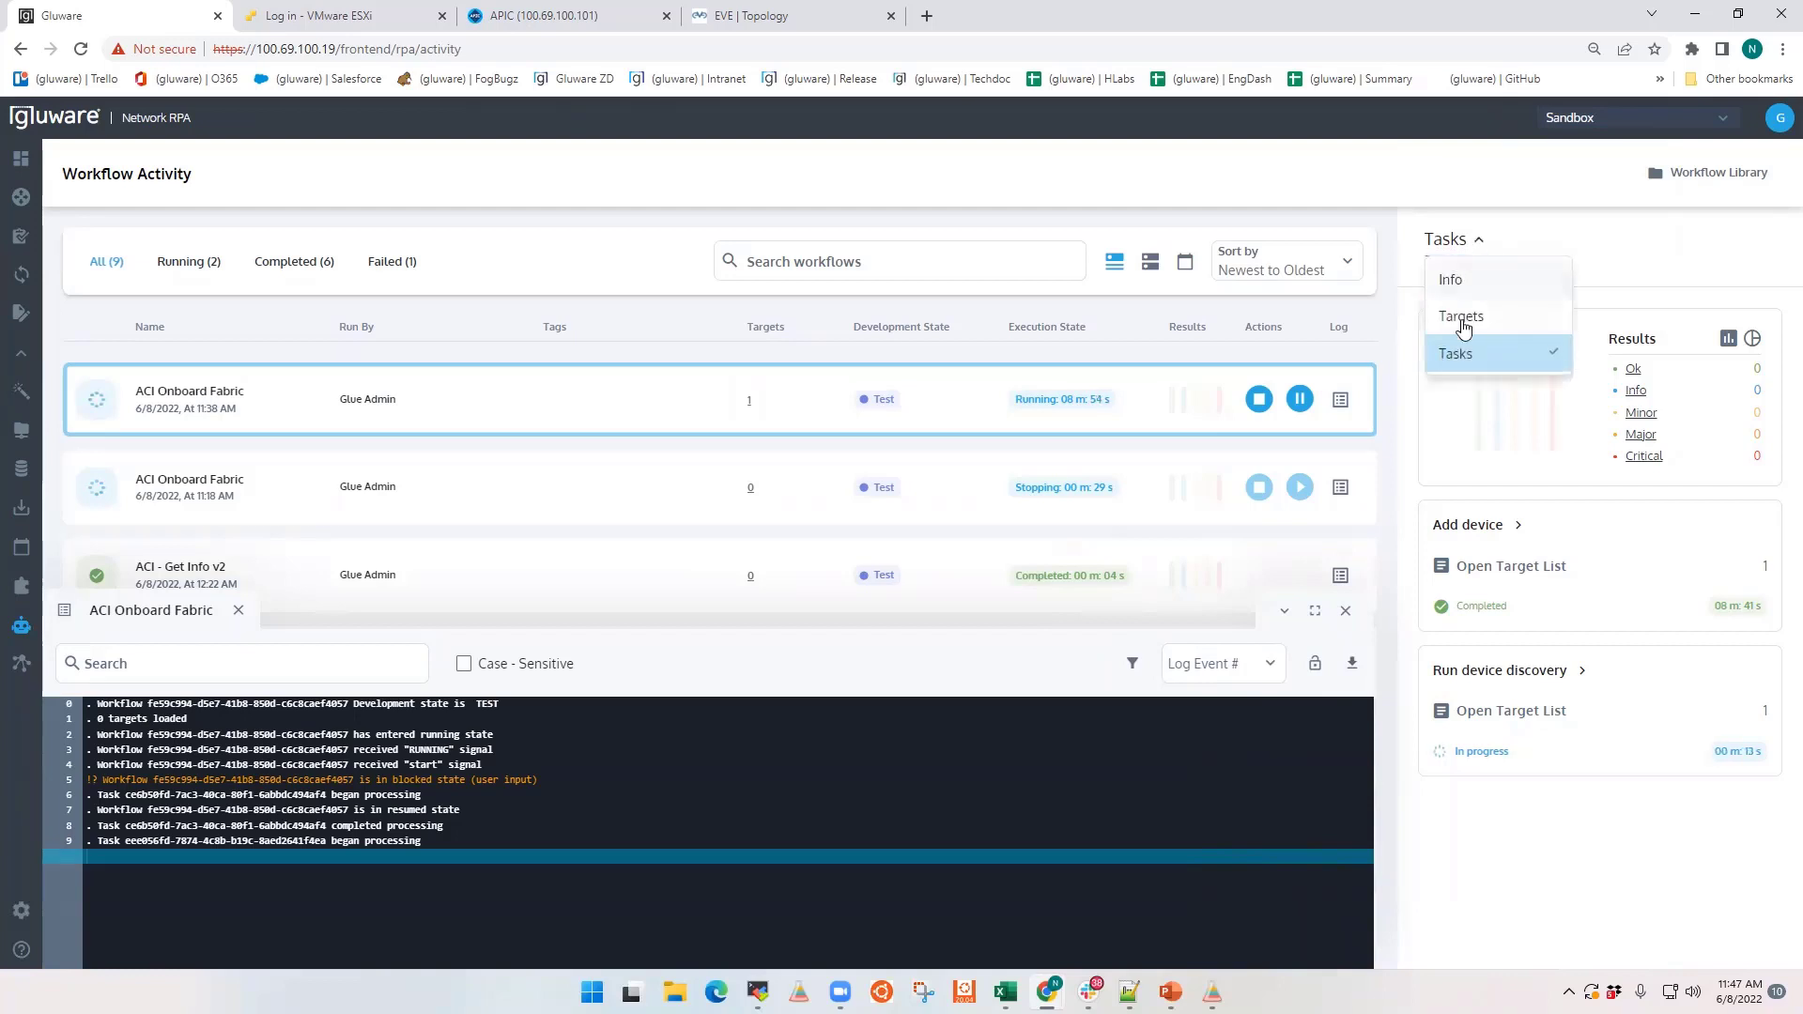
pyautogui.click(1463, 320)
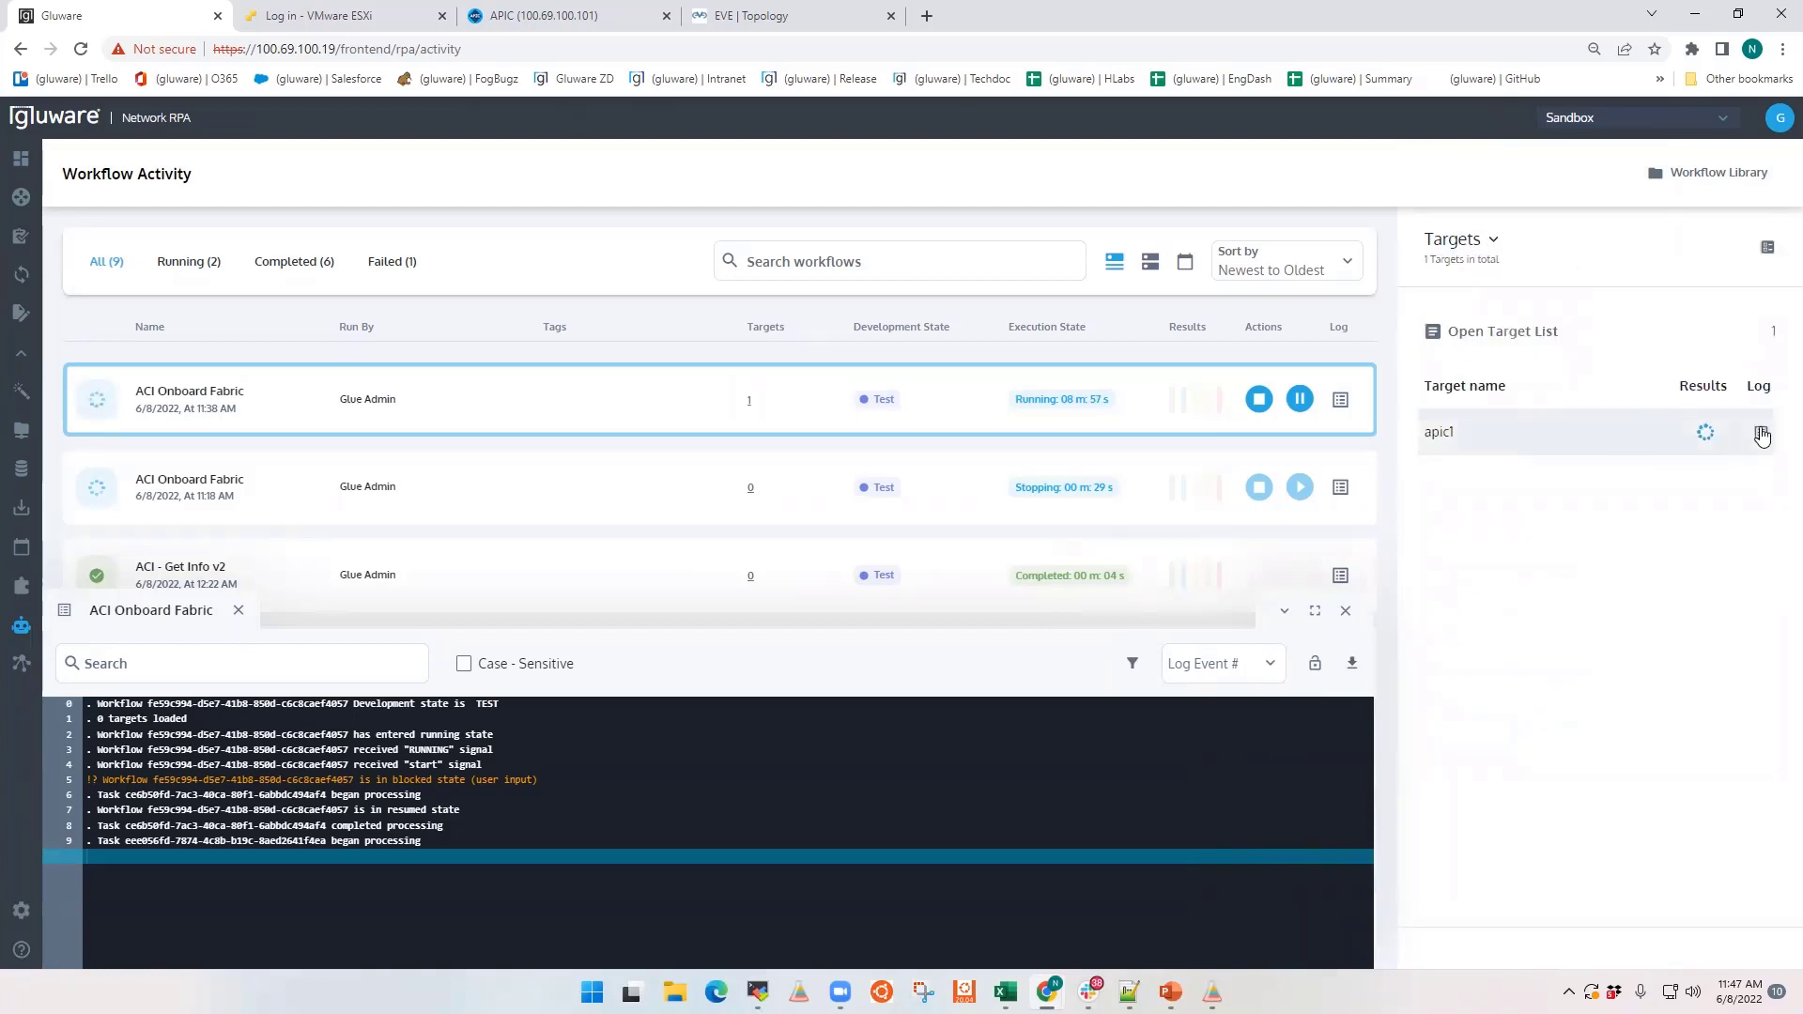
pyautogui.click(1761, 434)
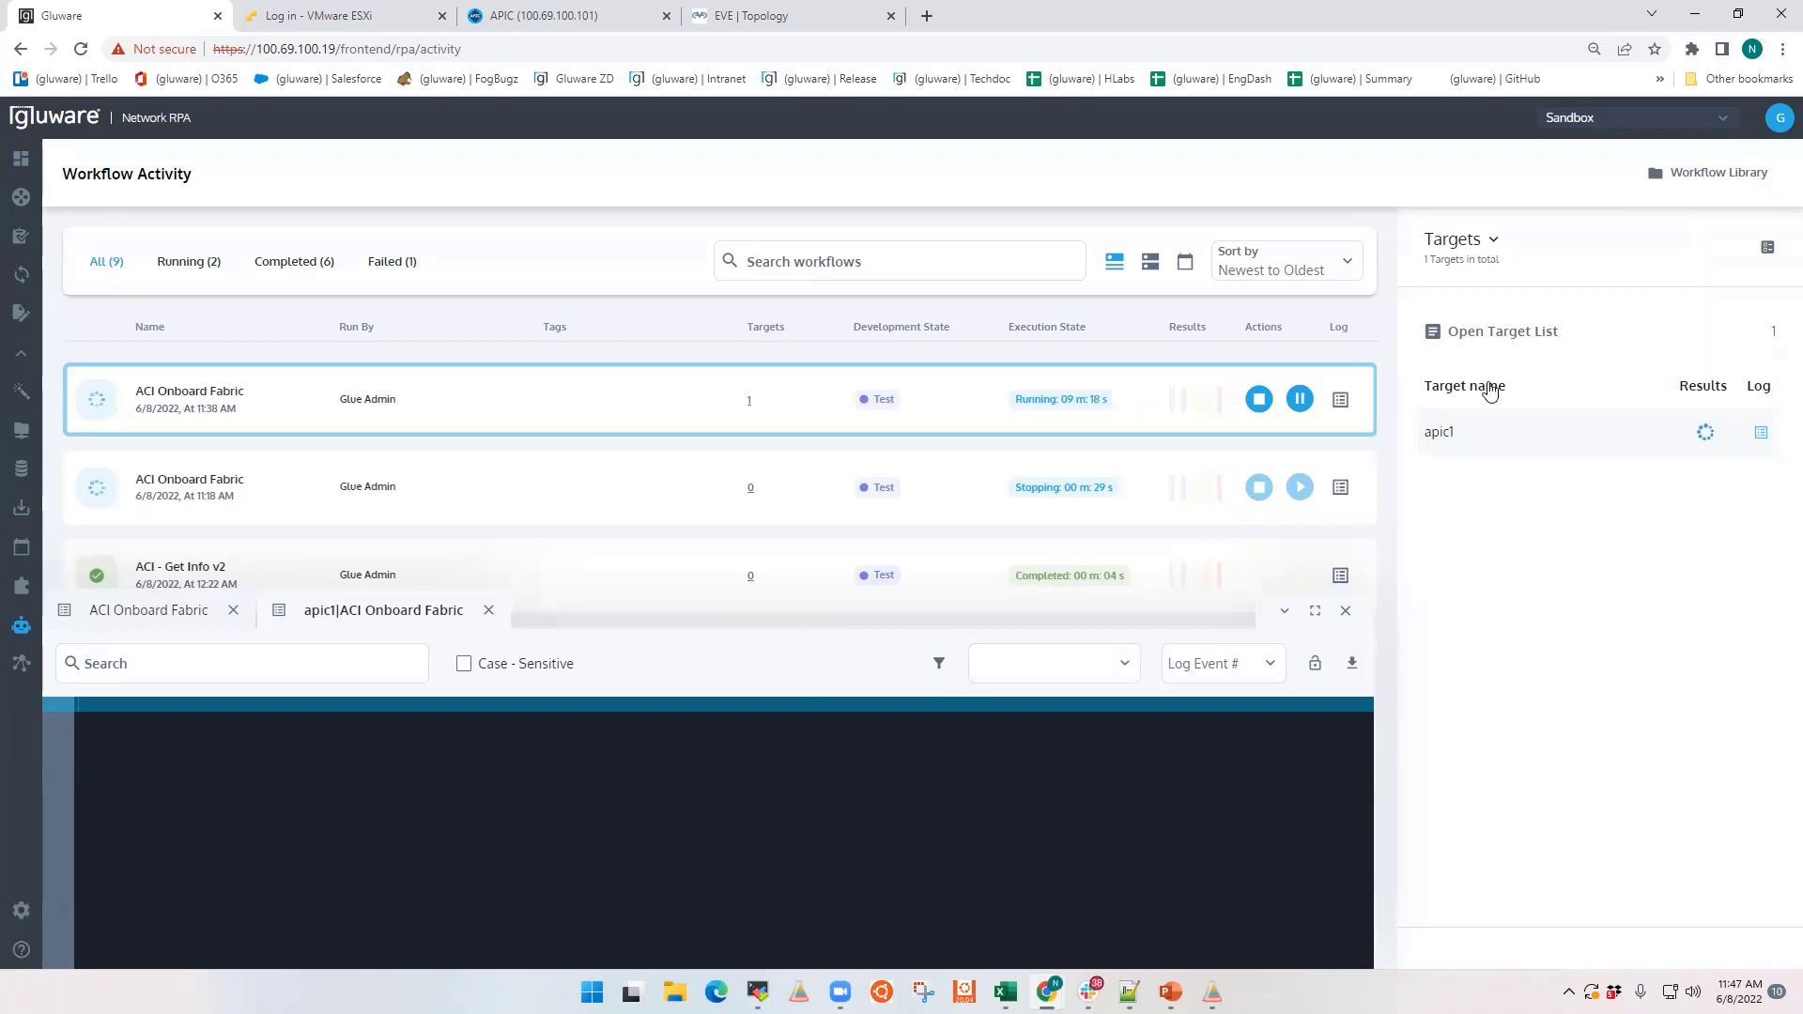
pyautogui.click(200, 618)
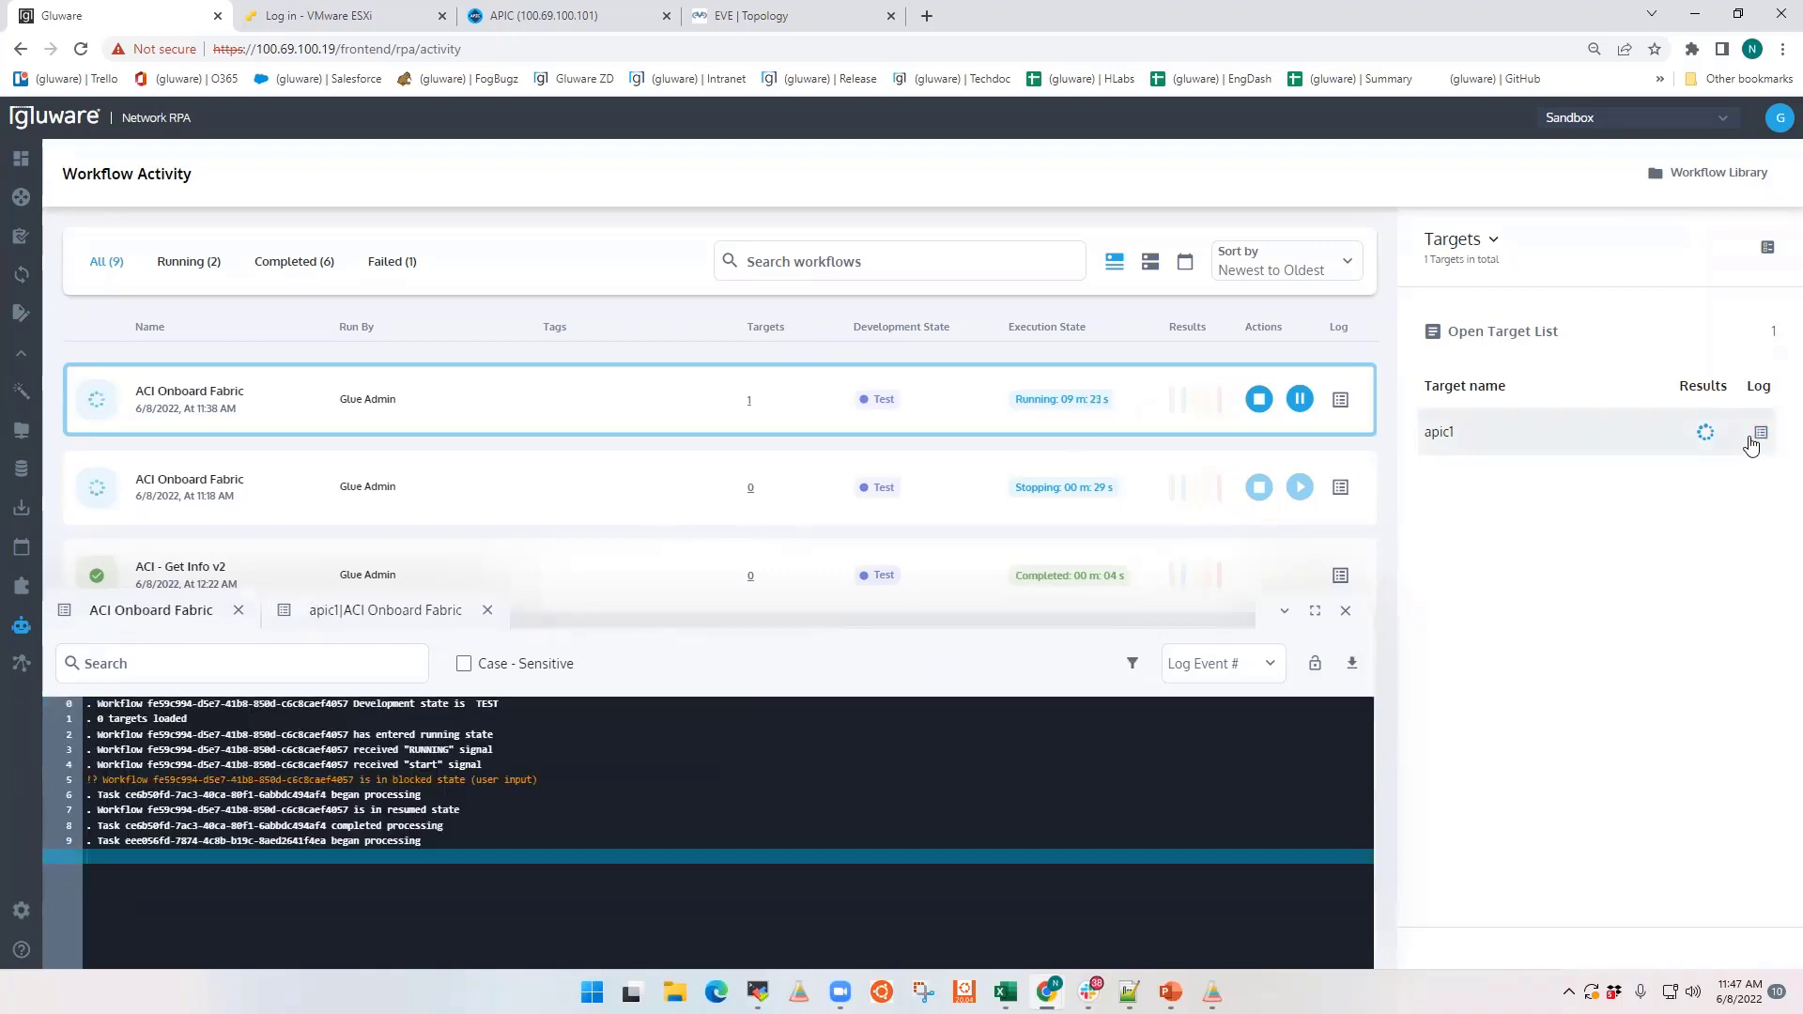
pyautogui.click(405, 617)
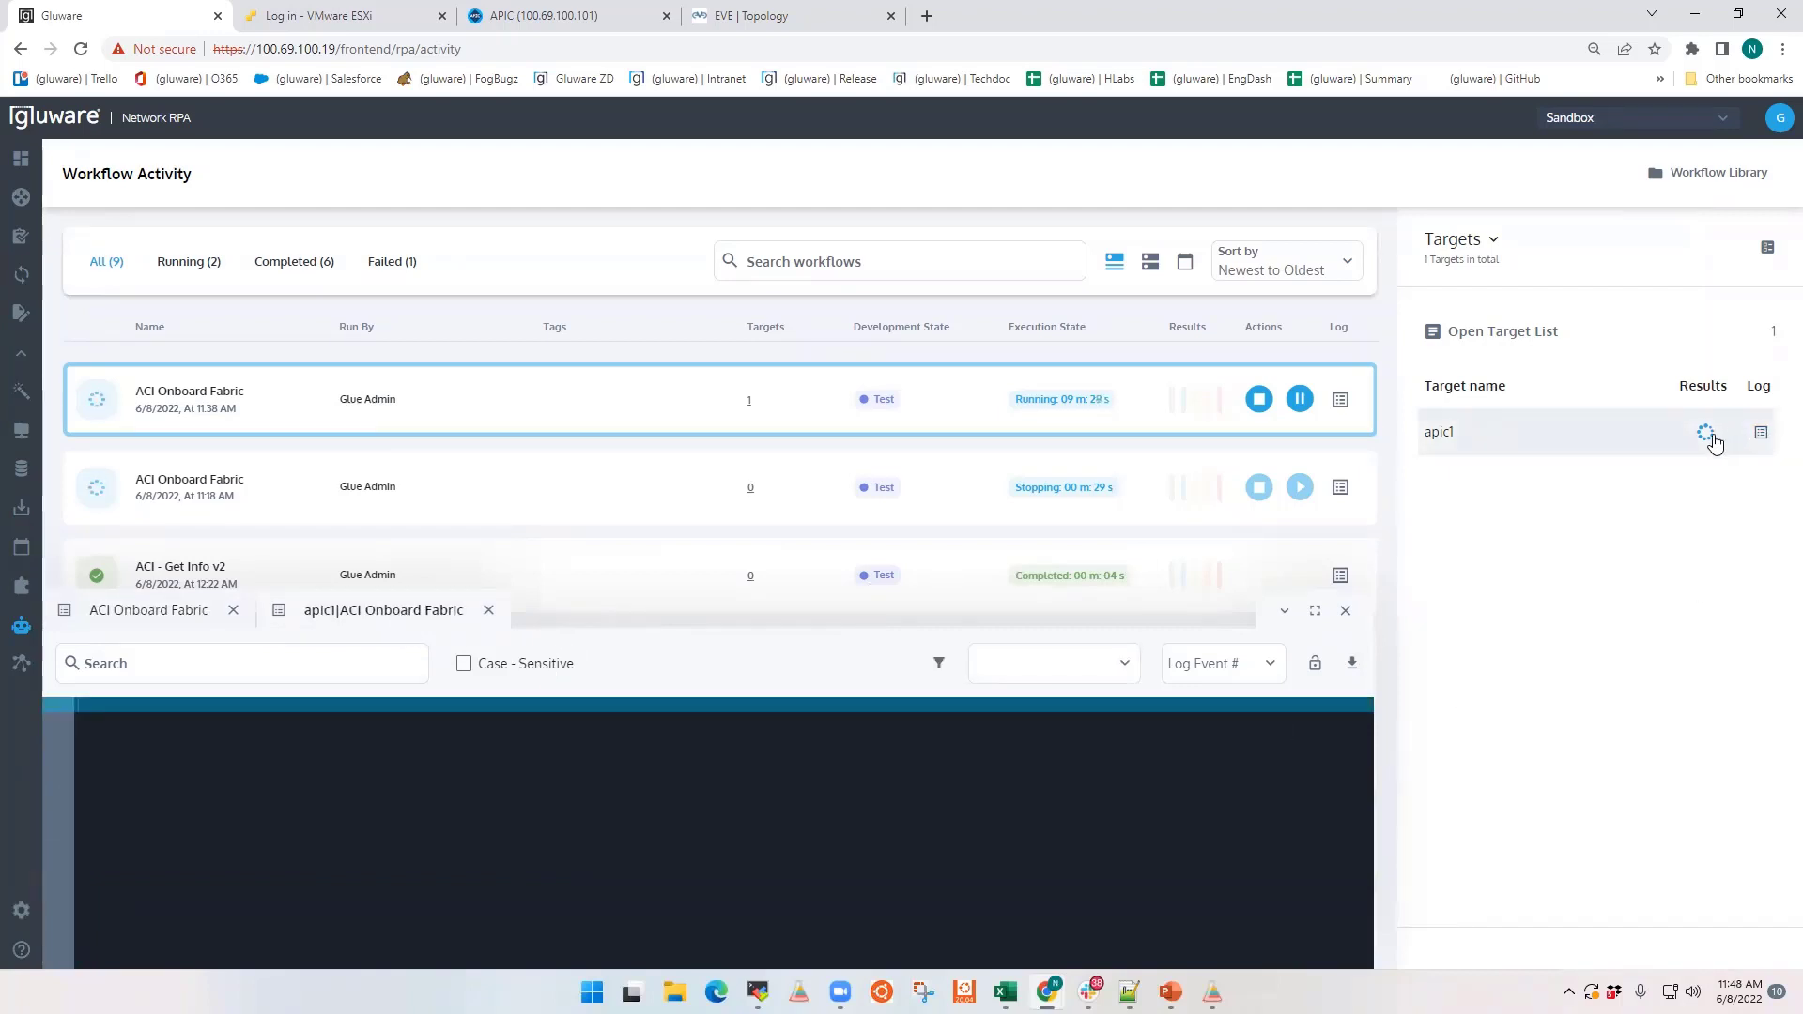
# Step: Check the running workflow's task list, and switch to MobaXterm to view the tasks listed from 1-init.yaml
pyautogui.click(1472, 239)
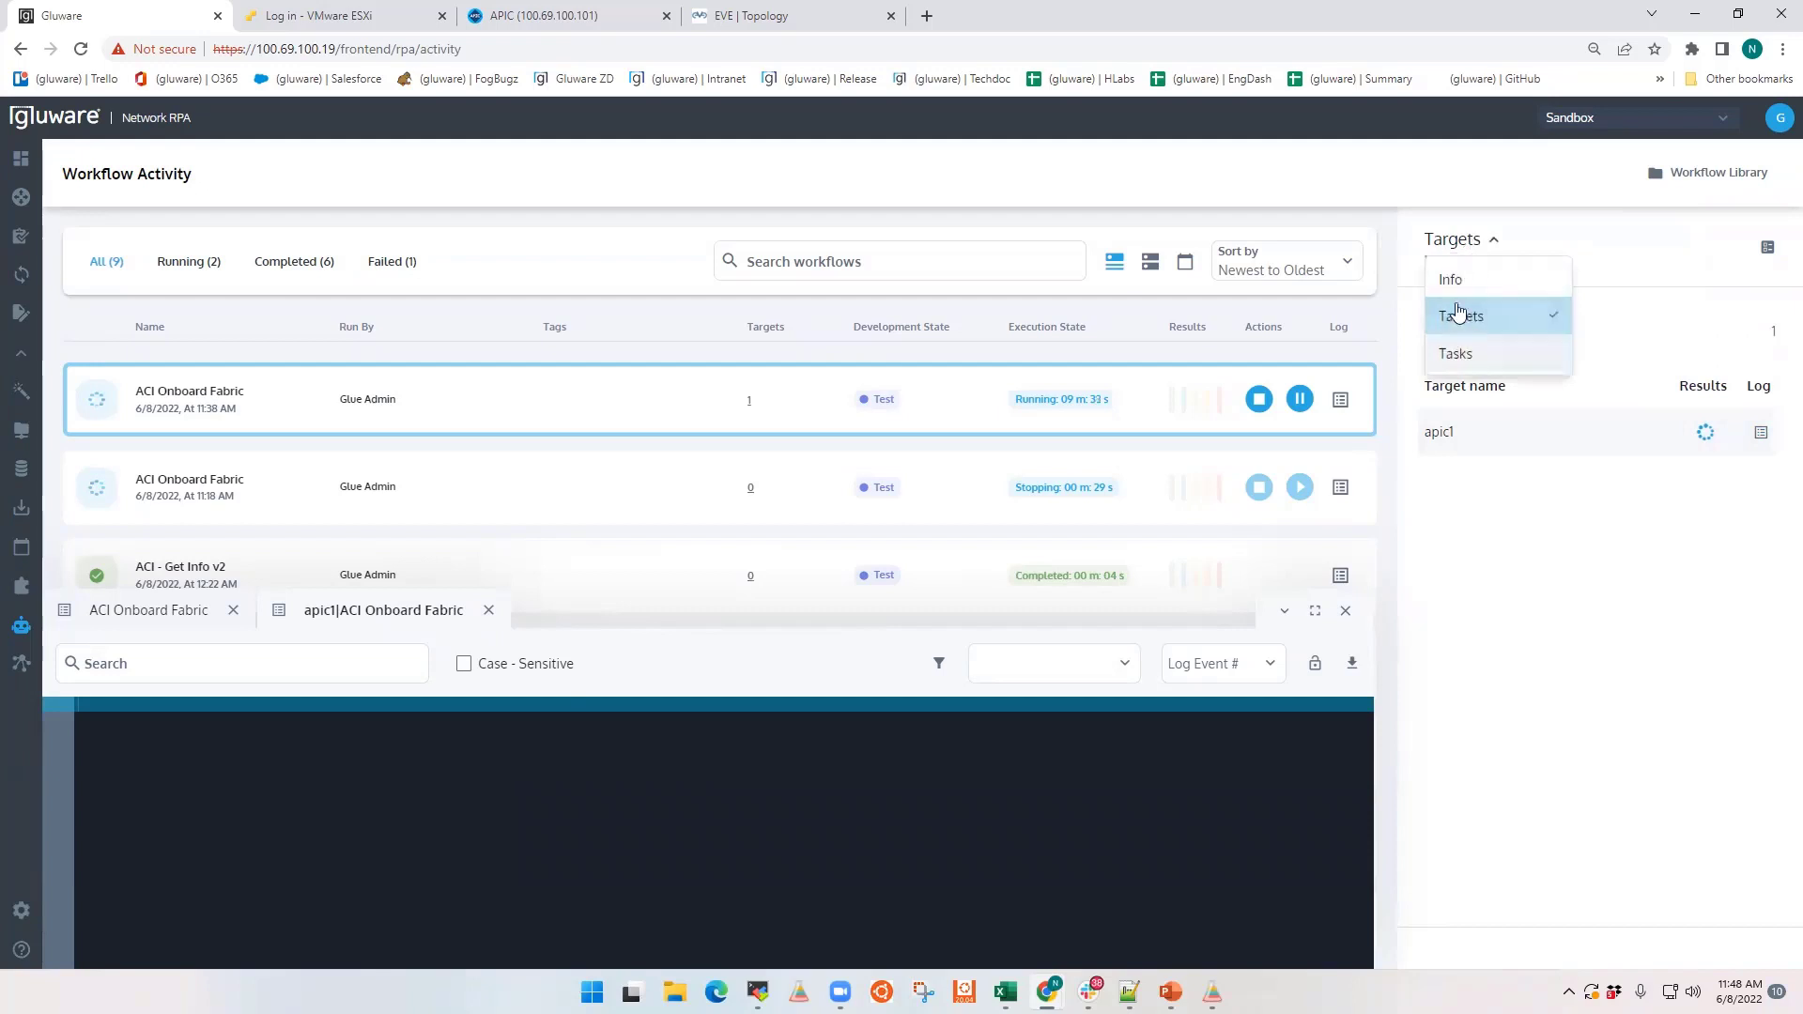
pyautogui.click(1455, 354)
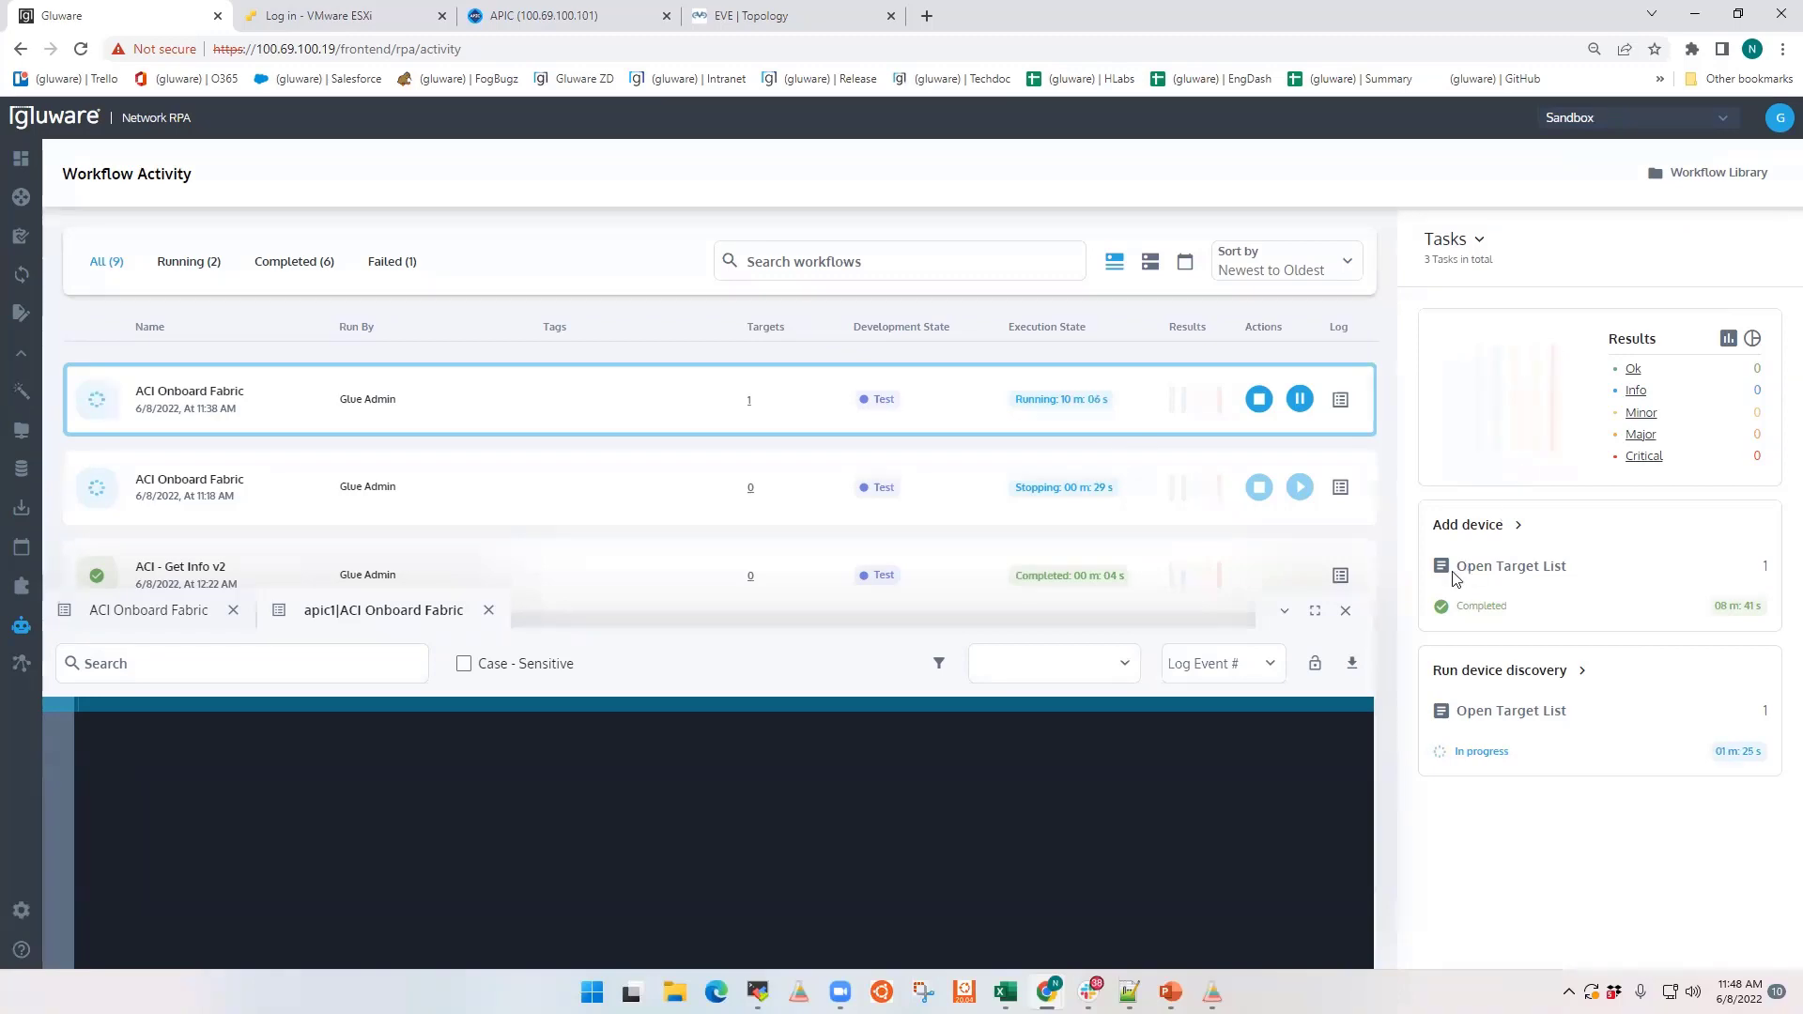
pyautogui.click(757, 992)
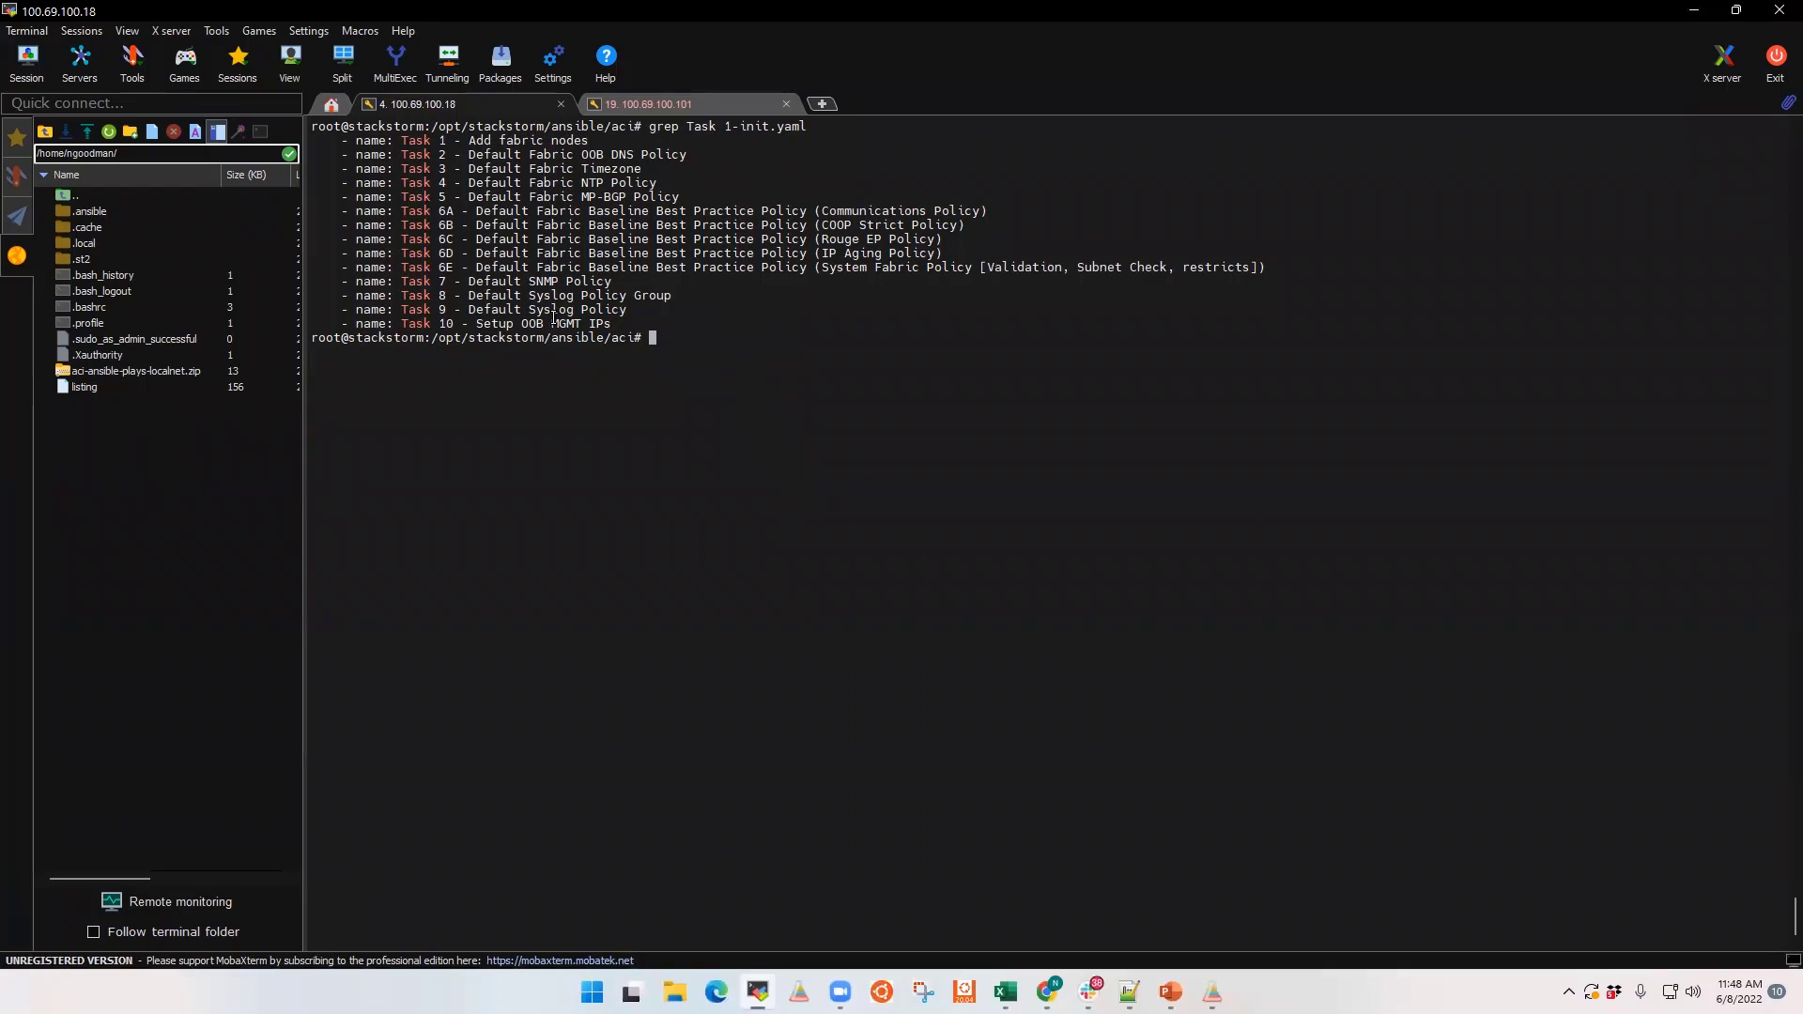
# Step: Read vars/variables_large_fabric.yml through to its end with the more command
pyautogui.write('more vars/va')
pyautogui.press('Tab')
pyautogui.write('la')
pyautogui.press('Tab')
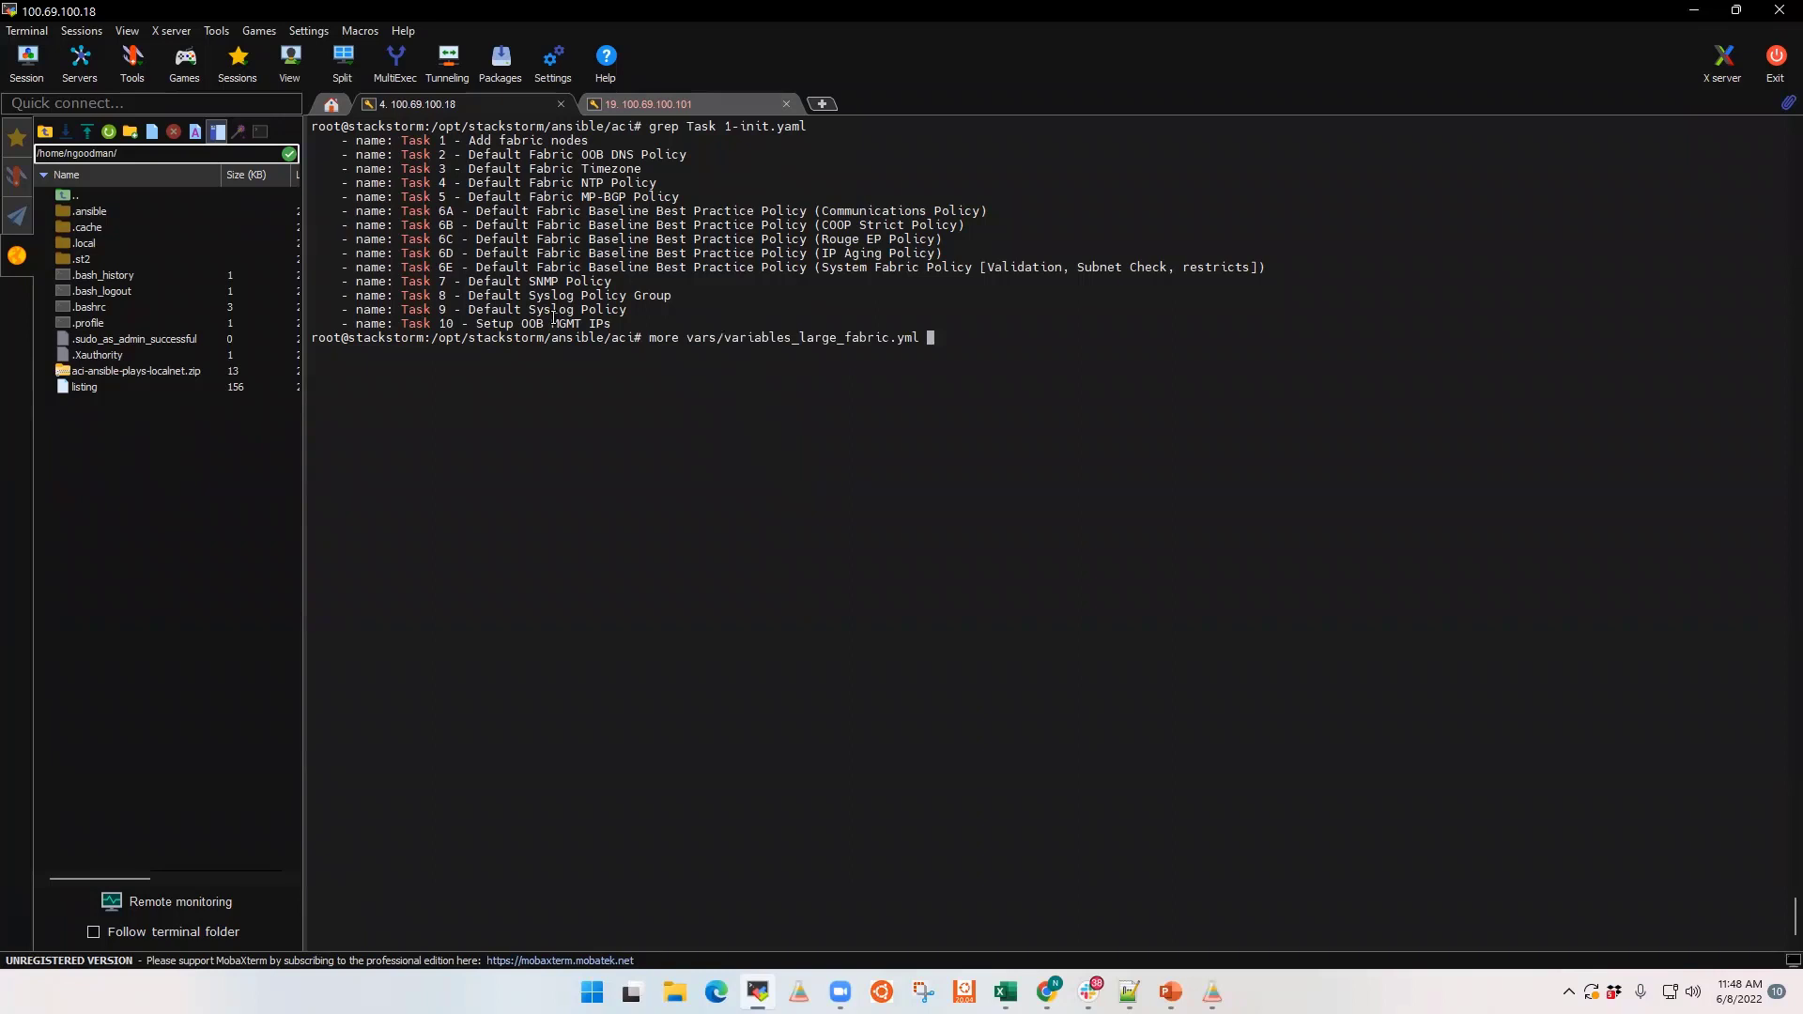
pyautogui.press('Return')
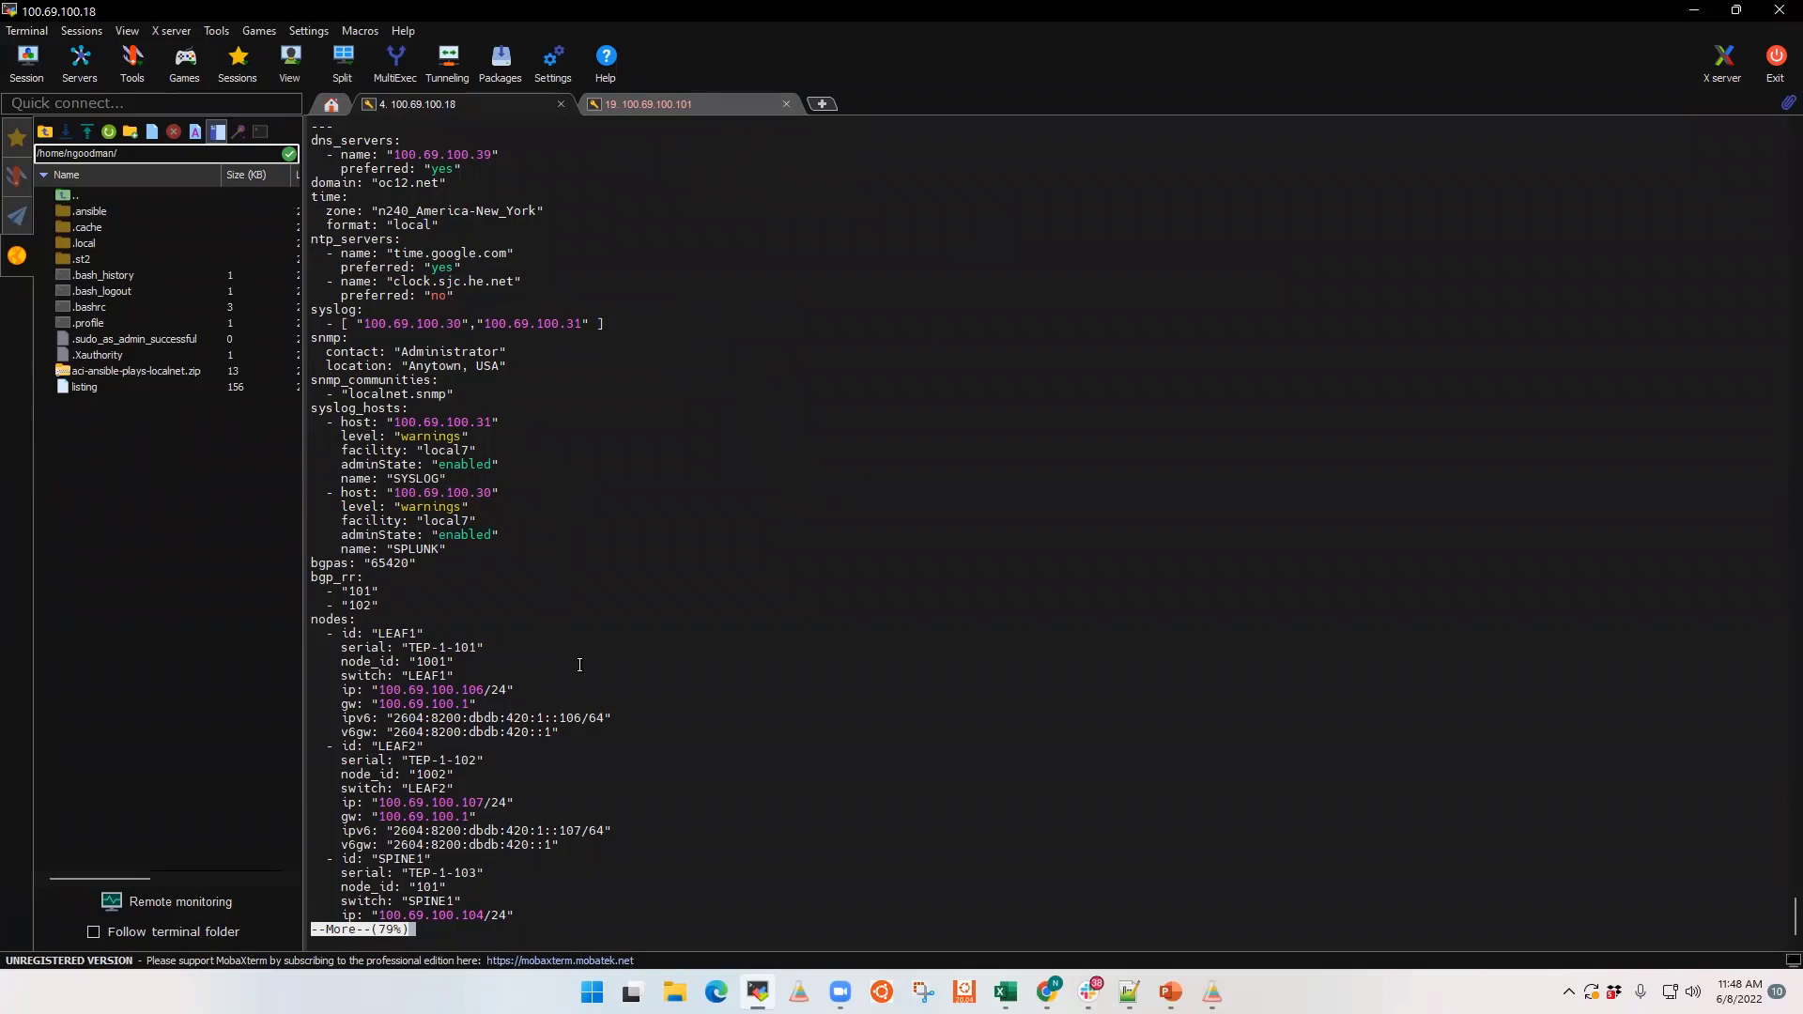
pyautogui.press('space')
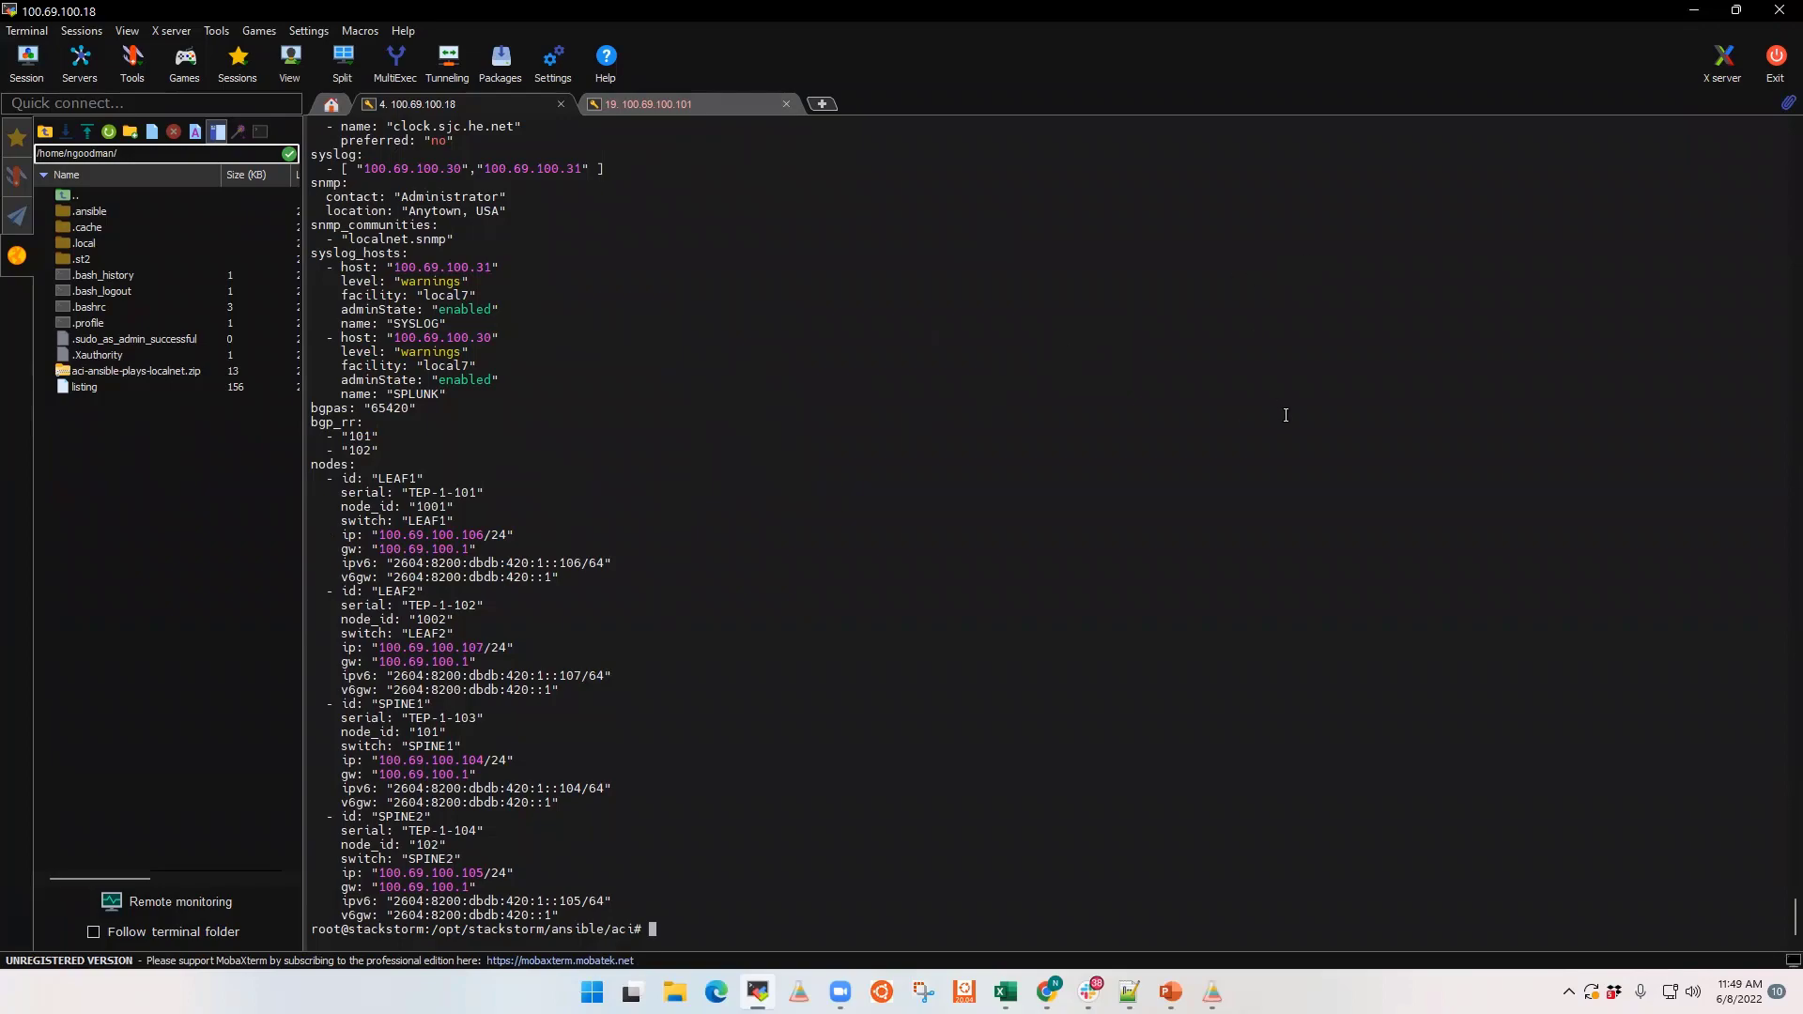
# Step: Switch to Gluware and duplicate the apic1 device in Device Manager
pyautogui.hotkey('alt', 'Tab')
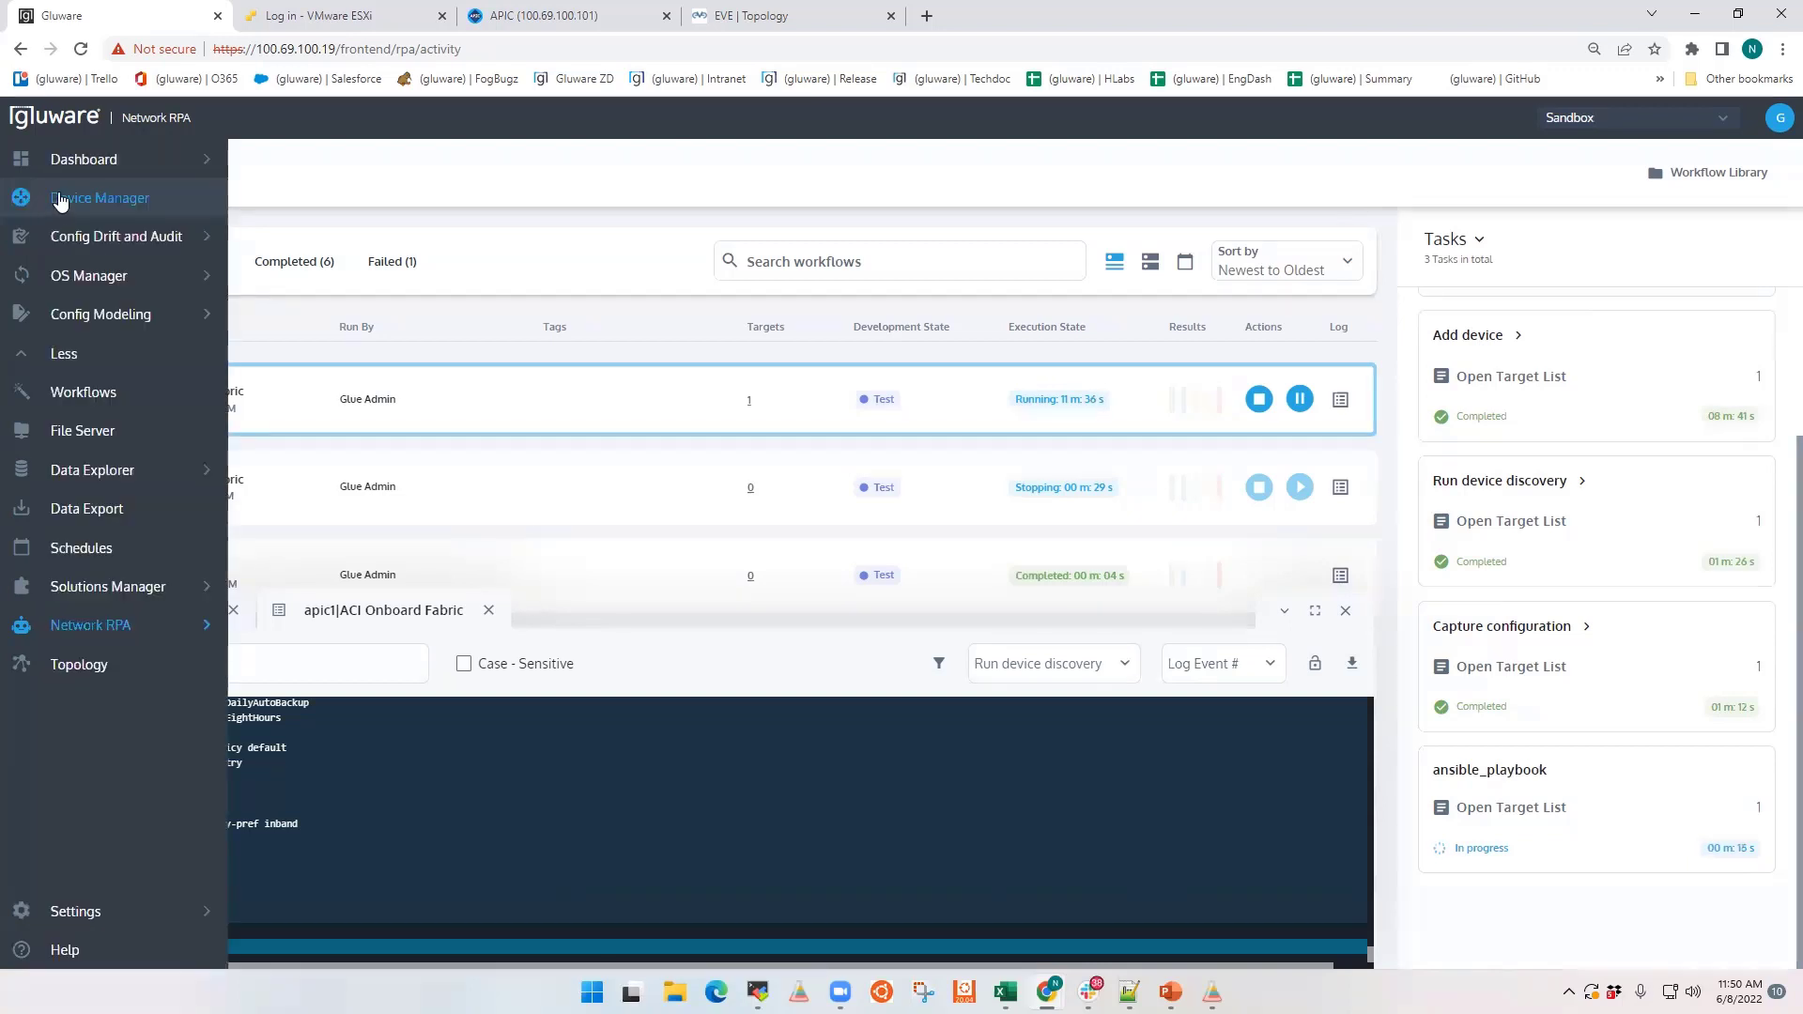
pyautogui.click(59, 201)
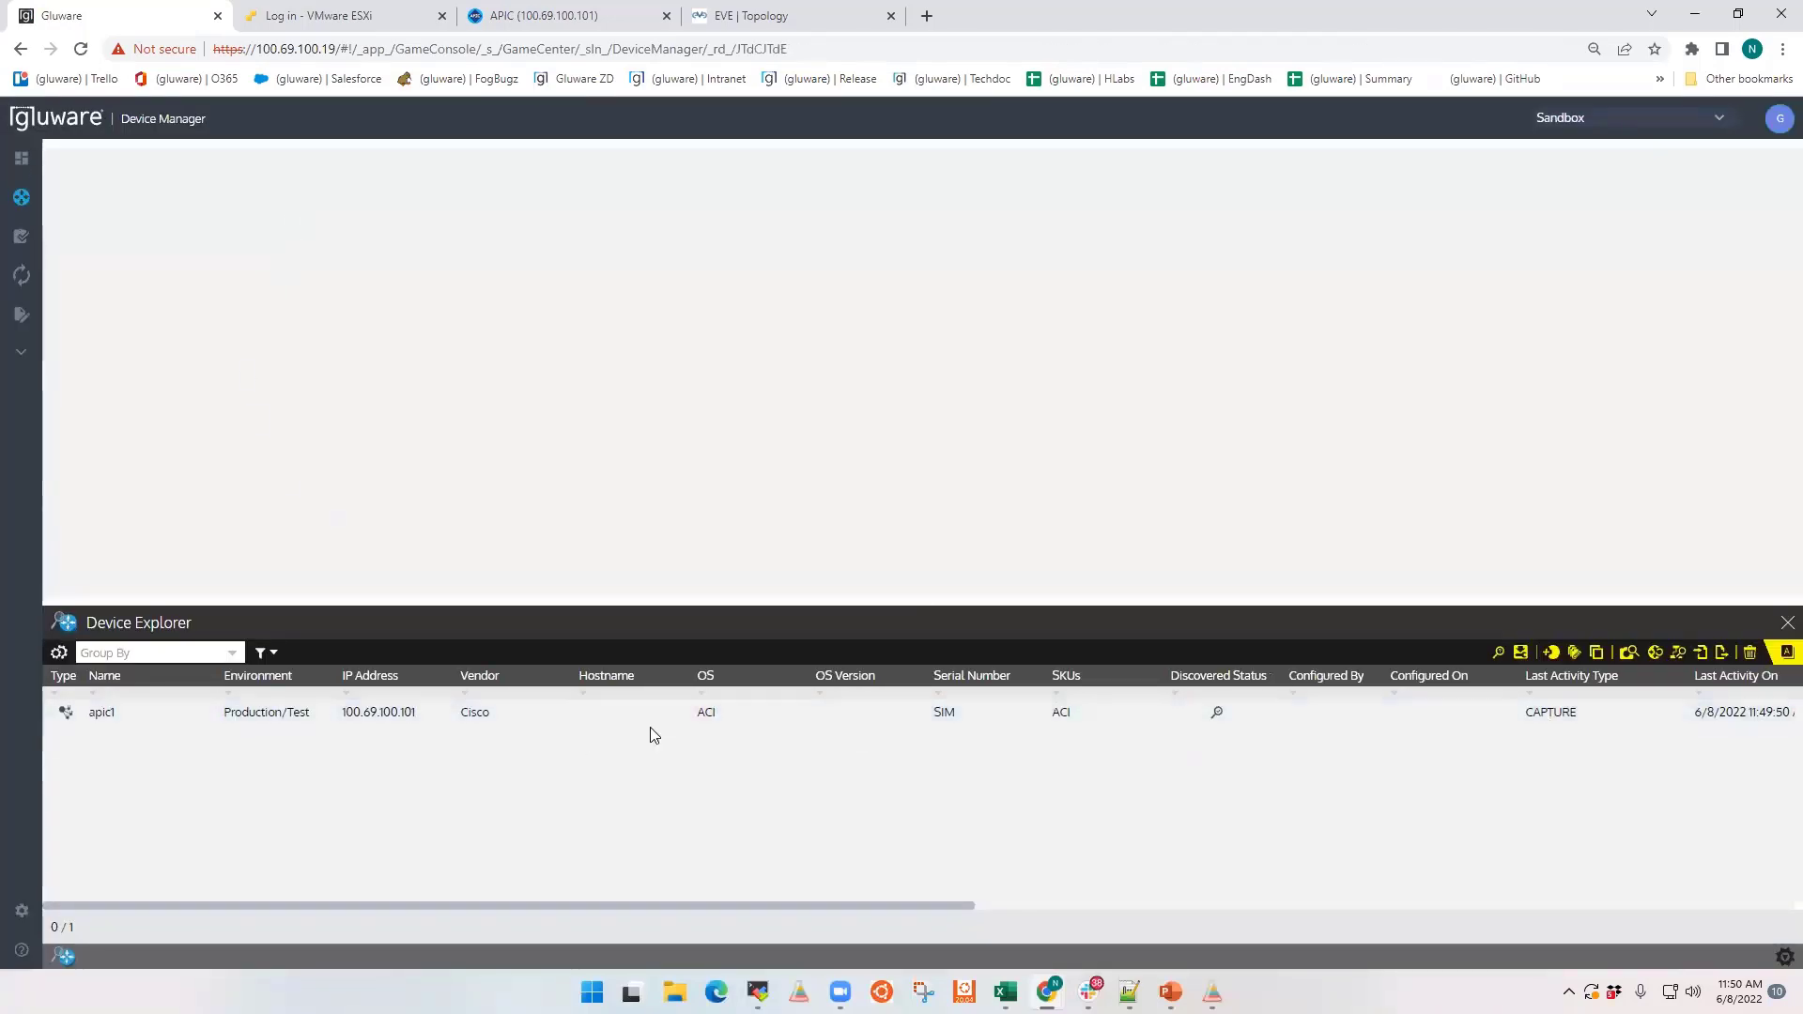
pyautogui.click(113, 716)
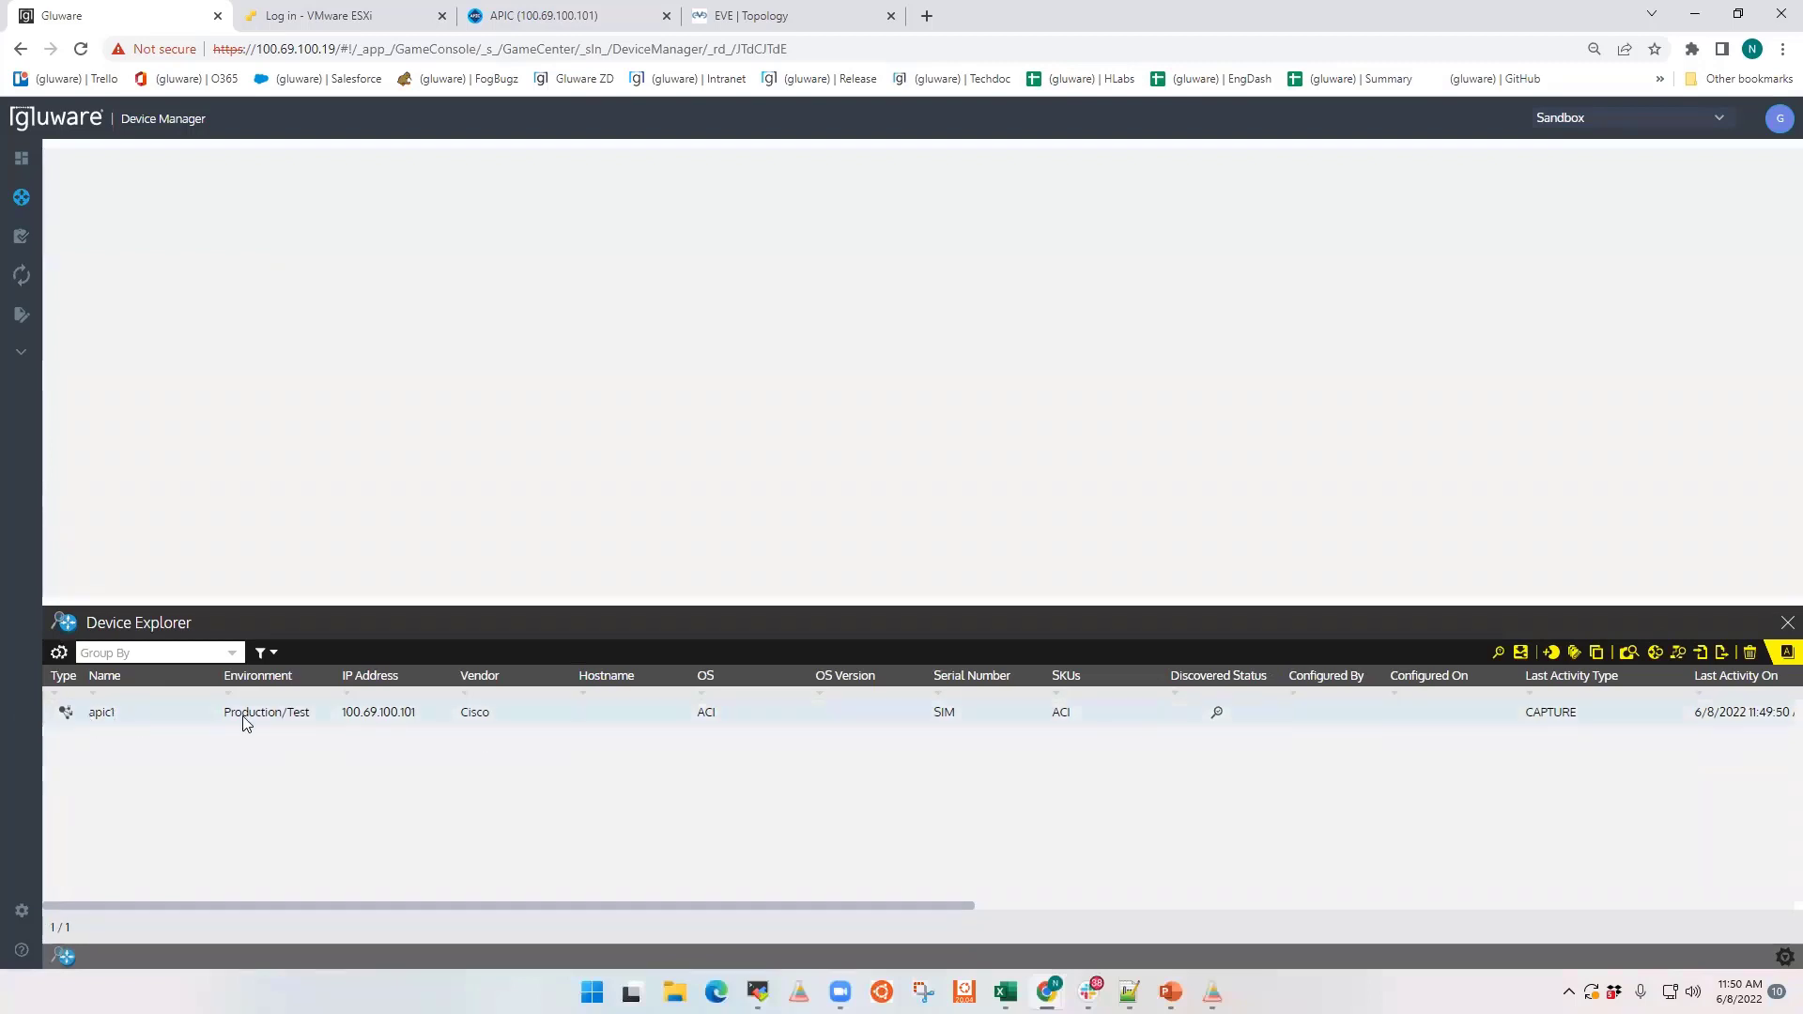
pyautogui.click(1597, 655)
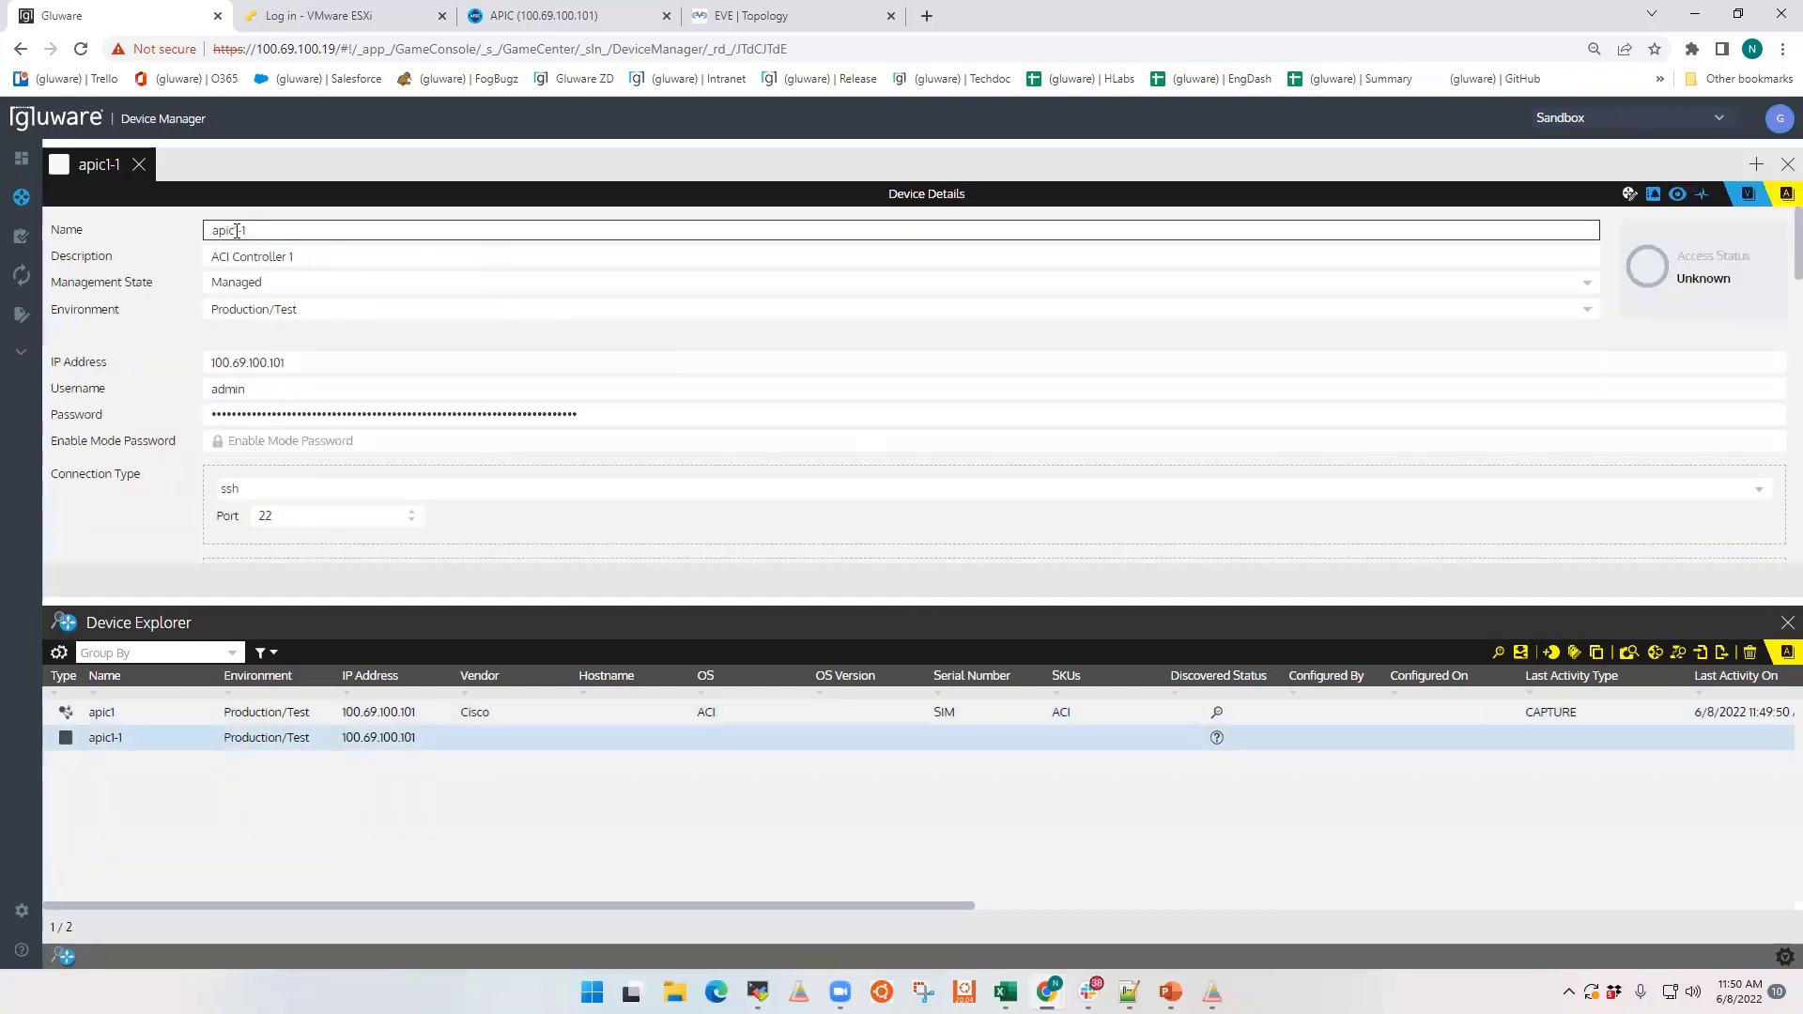
# Step: Rename the copied device apic2, set its IP address to 100.69.100.102, and save it
pyautogui.moveTo(235, 230); pyautogui.dragTo(263, 230)
pyautogui.write('2')
pyautogui.click(284, 362)
pyautogui.press('BackSpace')
pyautogui.write('2')
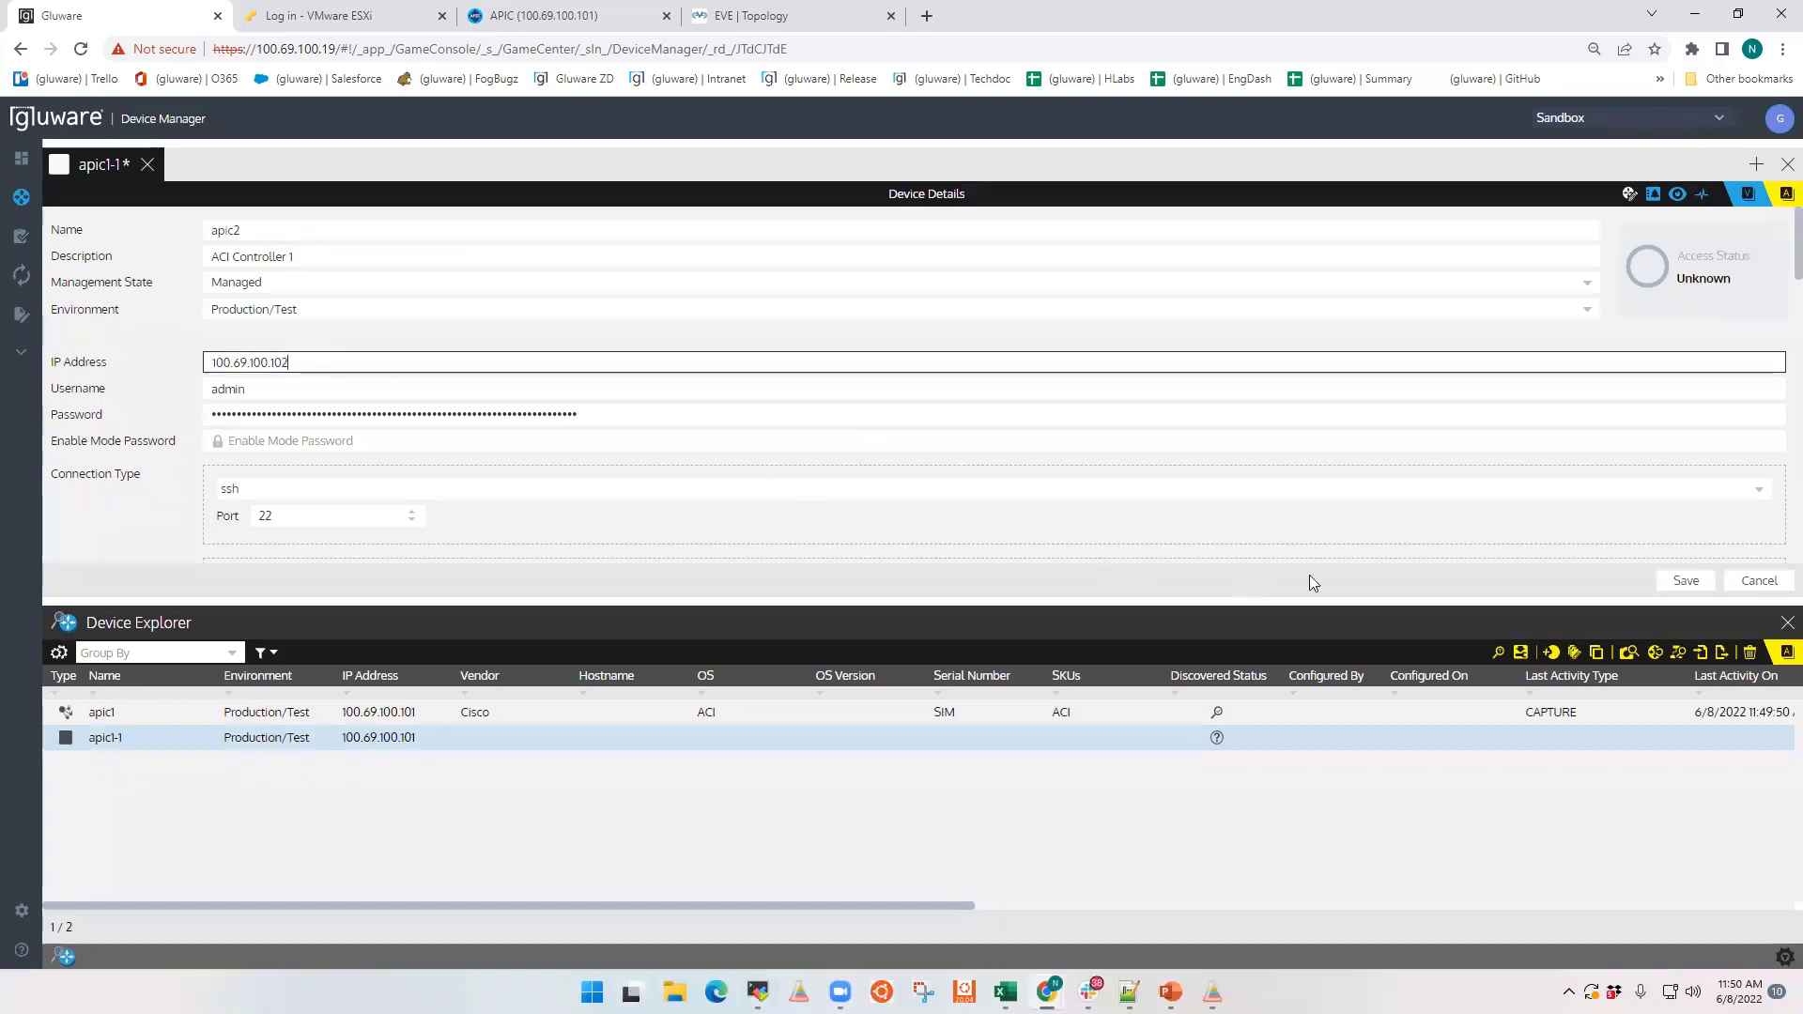
pyautogui.click(1681, 581)
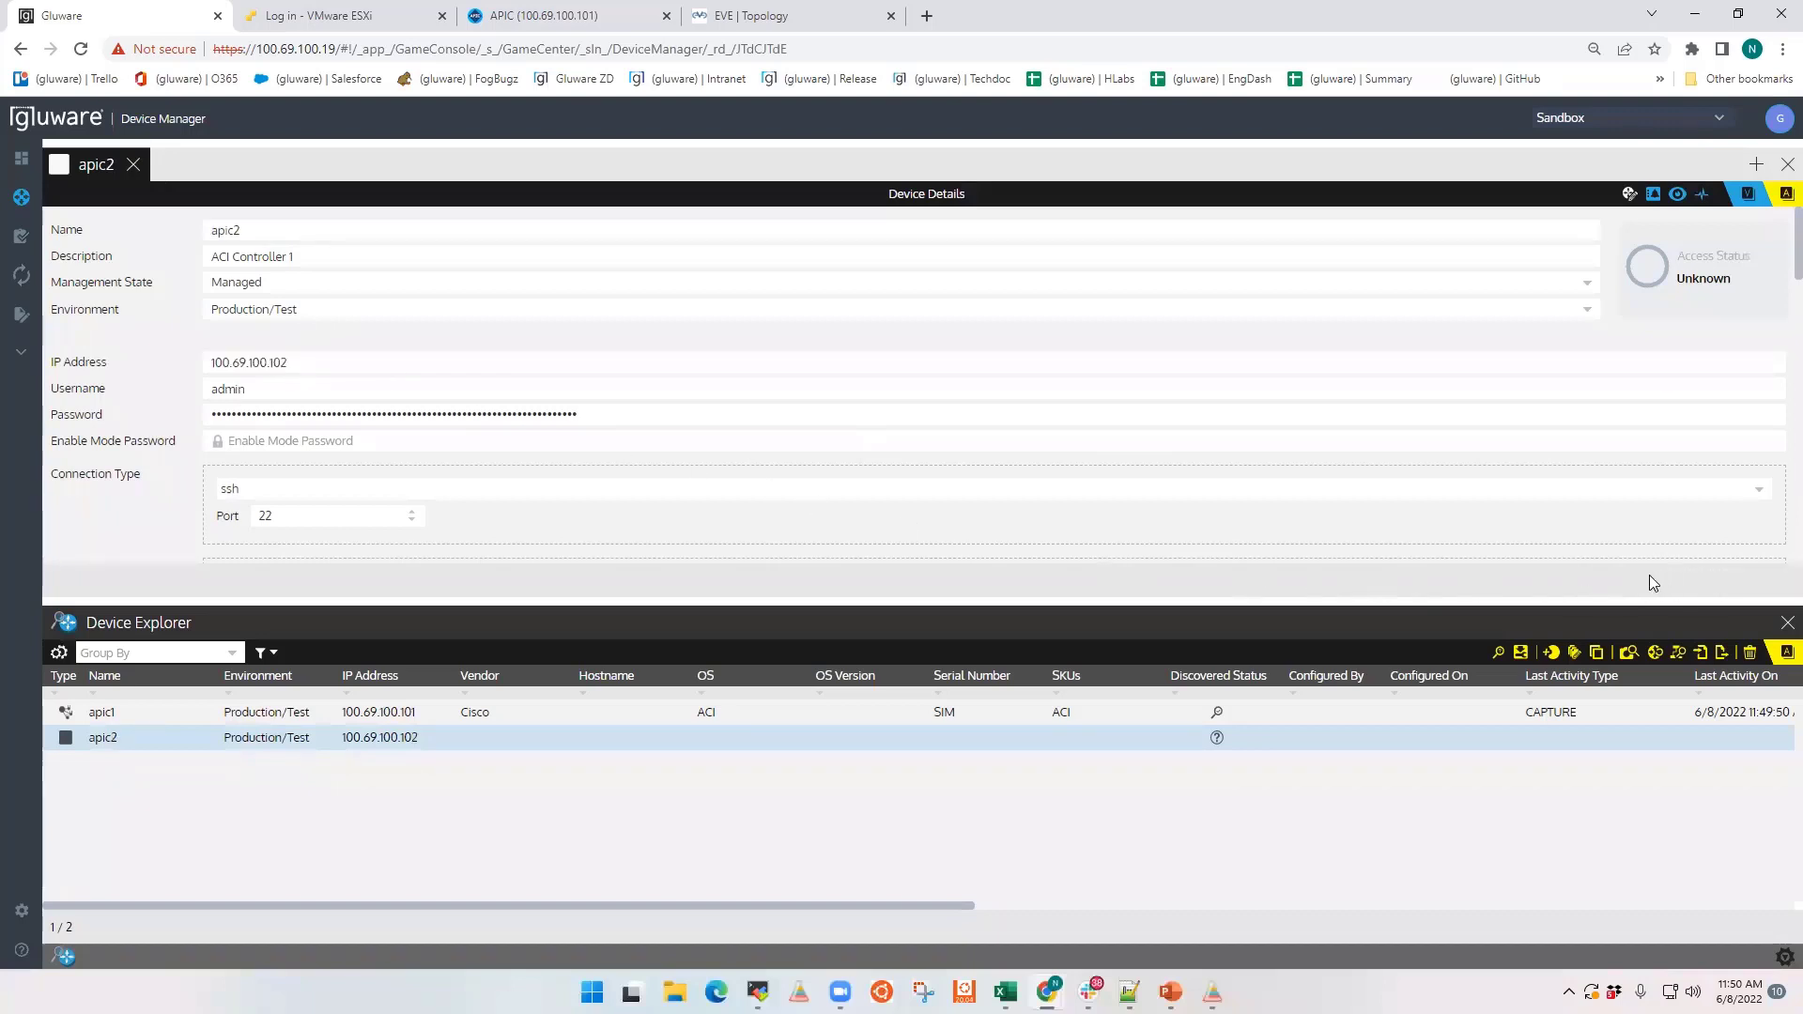
# Step: Duplicate apic2 as apic3 with IP address 100.69.100.103, save it, and close both devices' details
pyautogui.click(1596, 653)
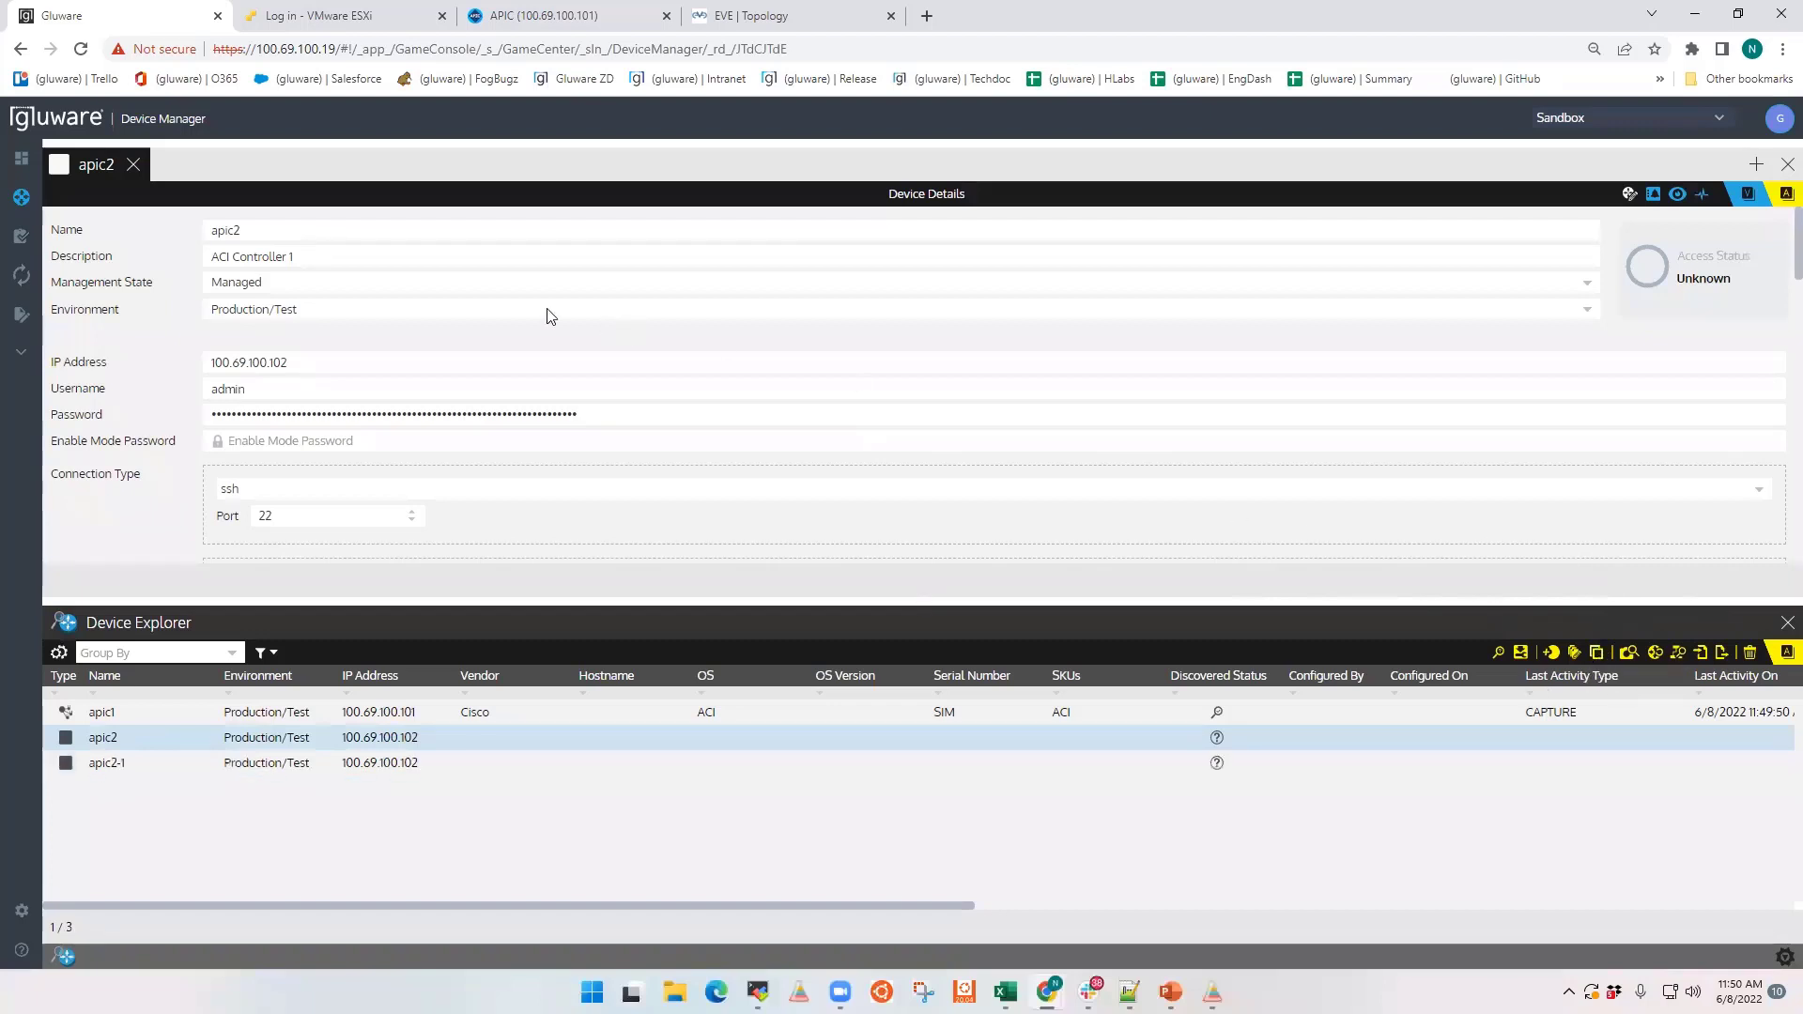
pyautogui.press('BackSpace')
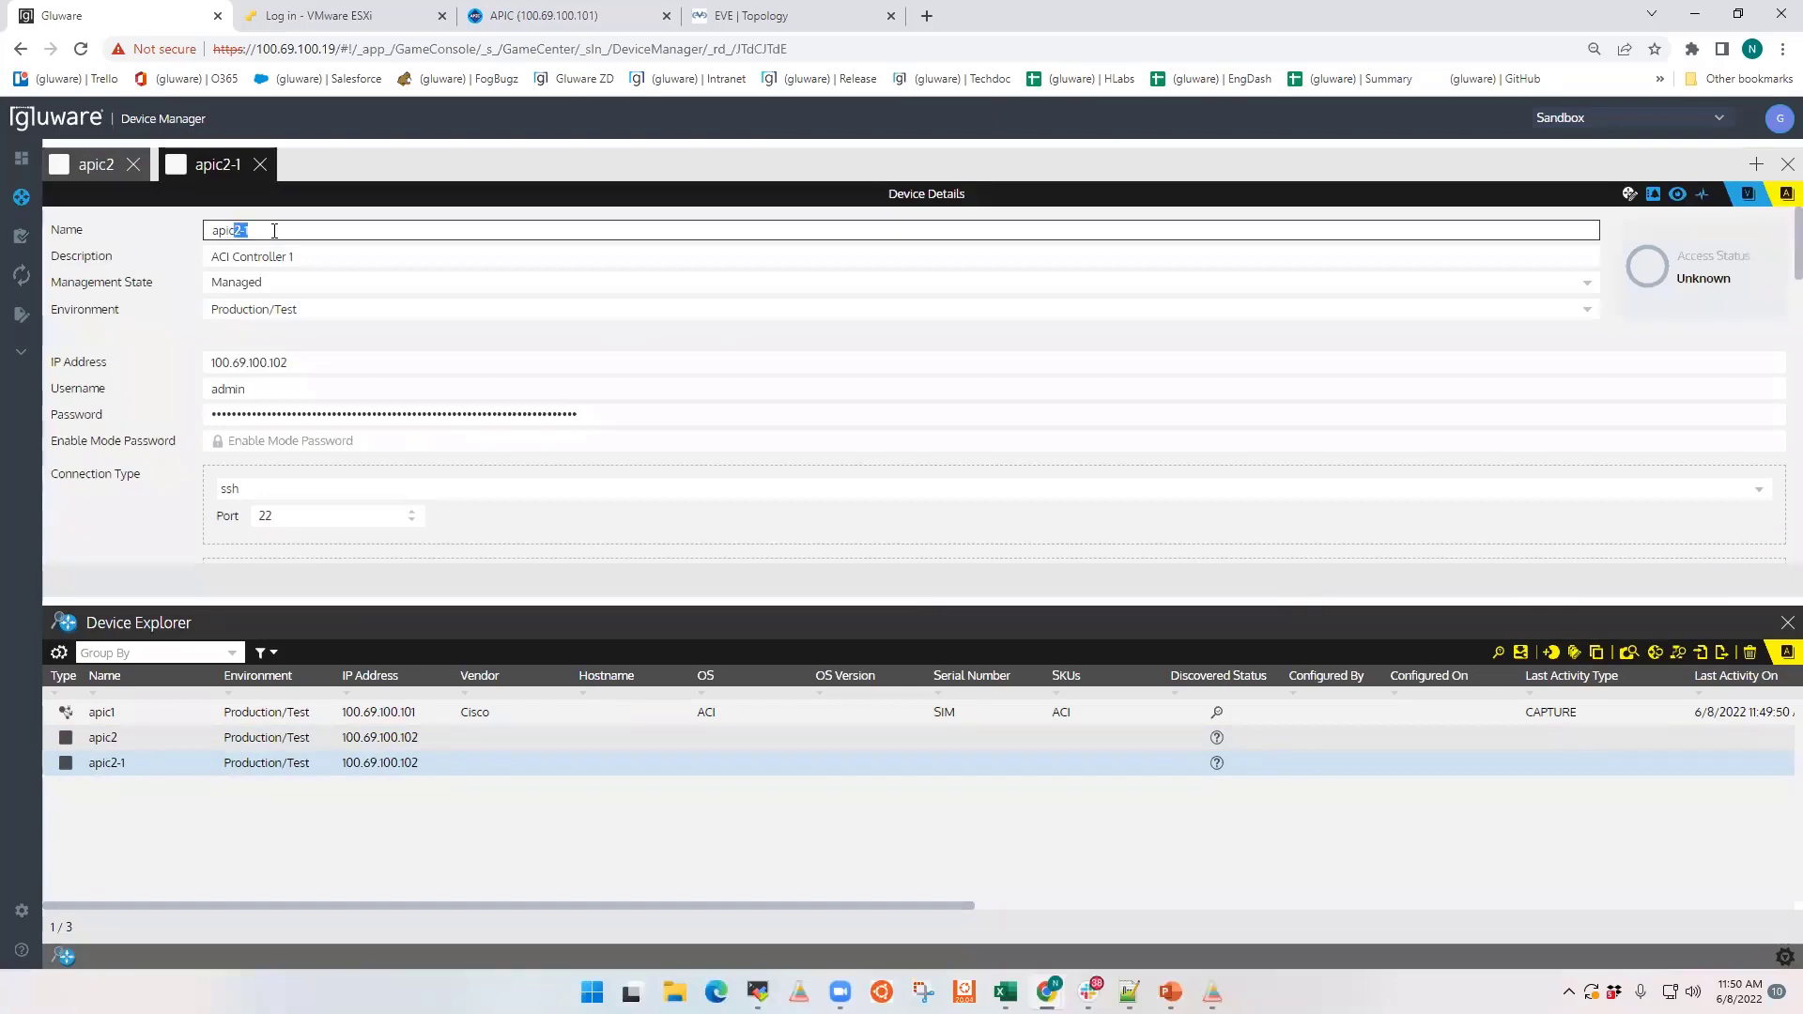
pyautogui.write('3')
pyautogui.moveTo(281, 363); pyautogui.dragTo(298, 362)
pyautogui.write('3')
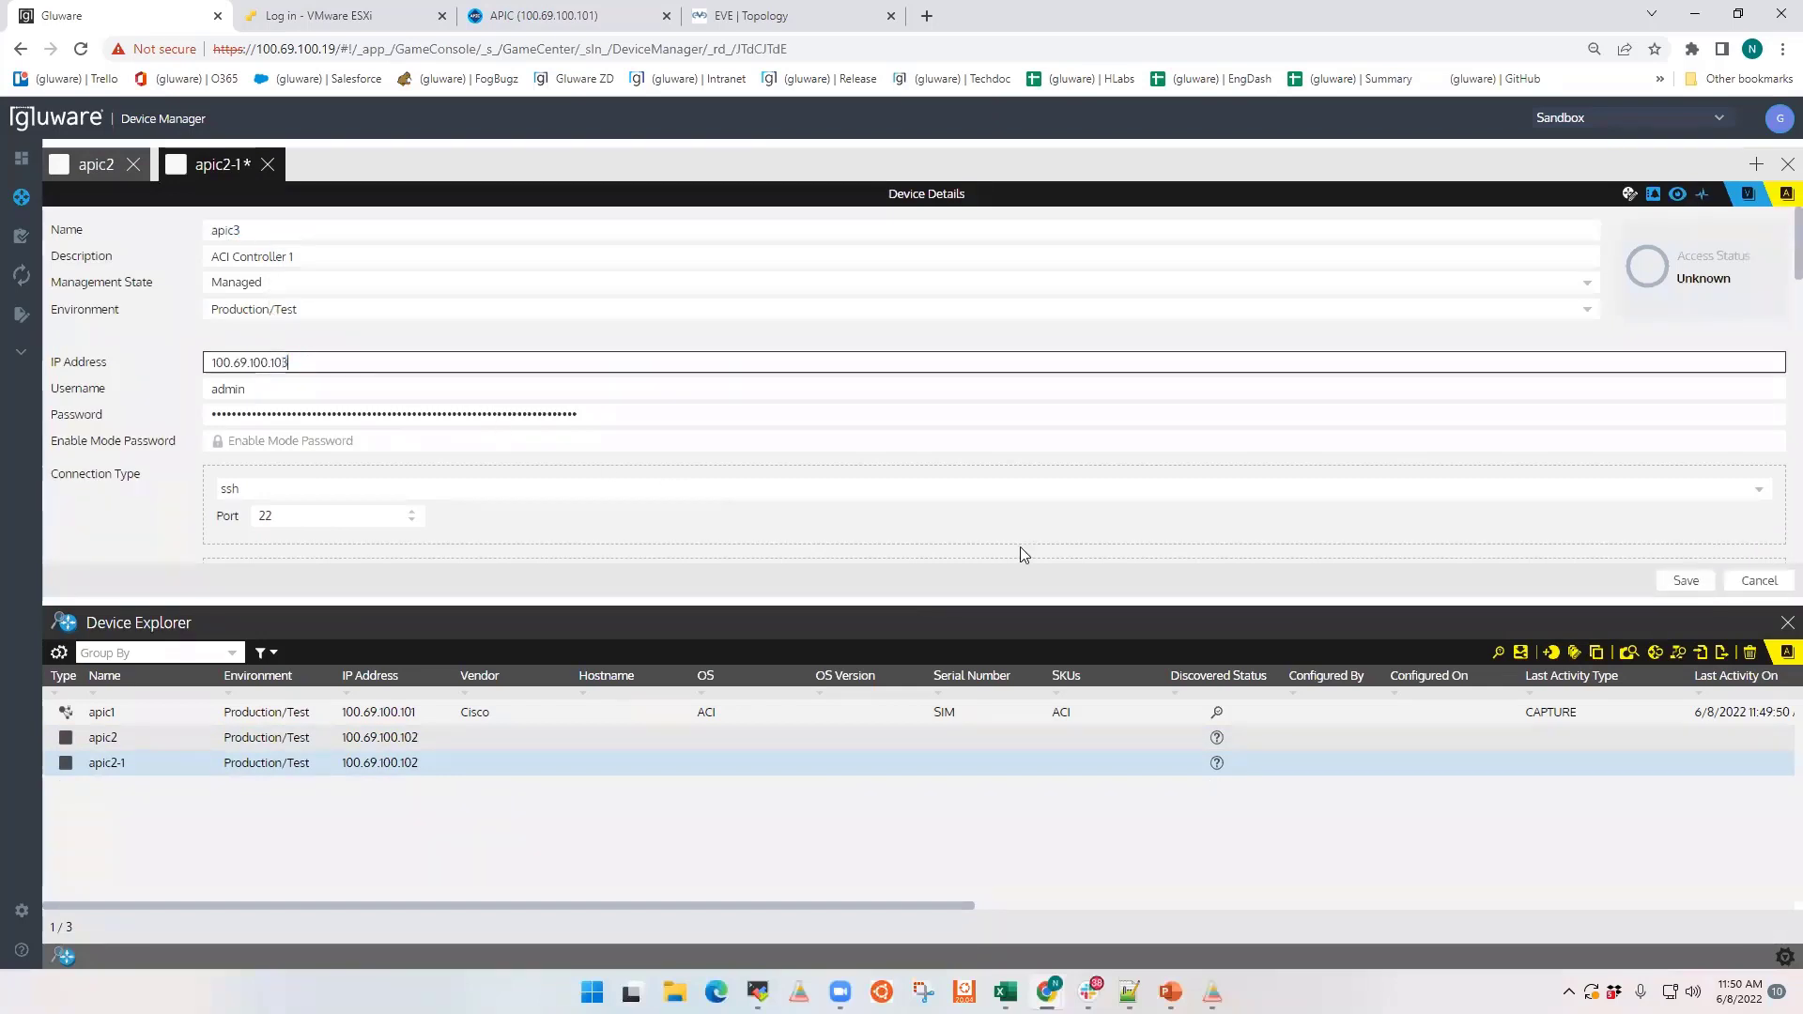
pyautogui.click(1682, 581)
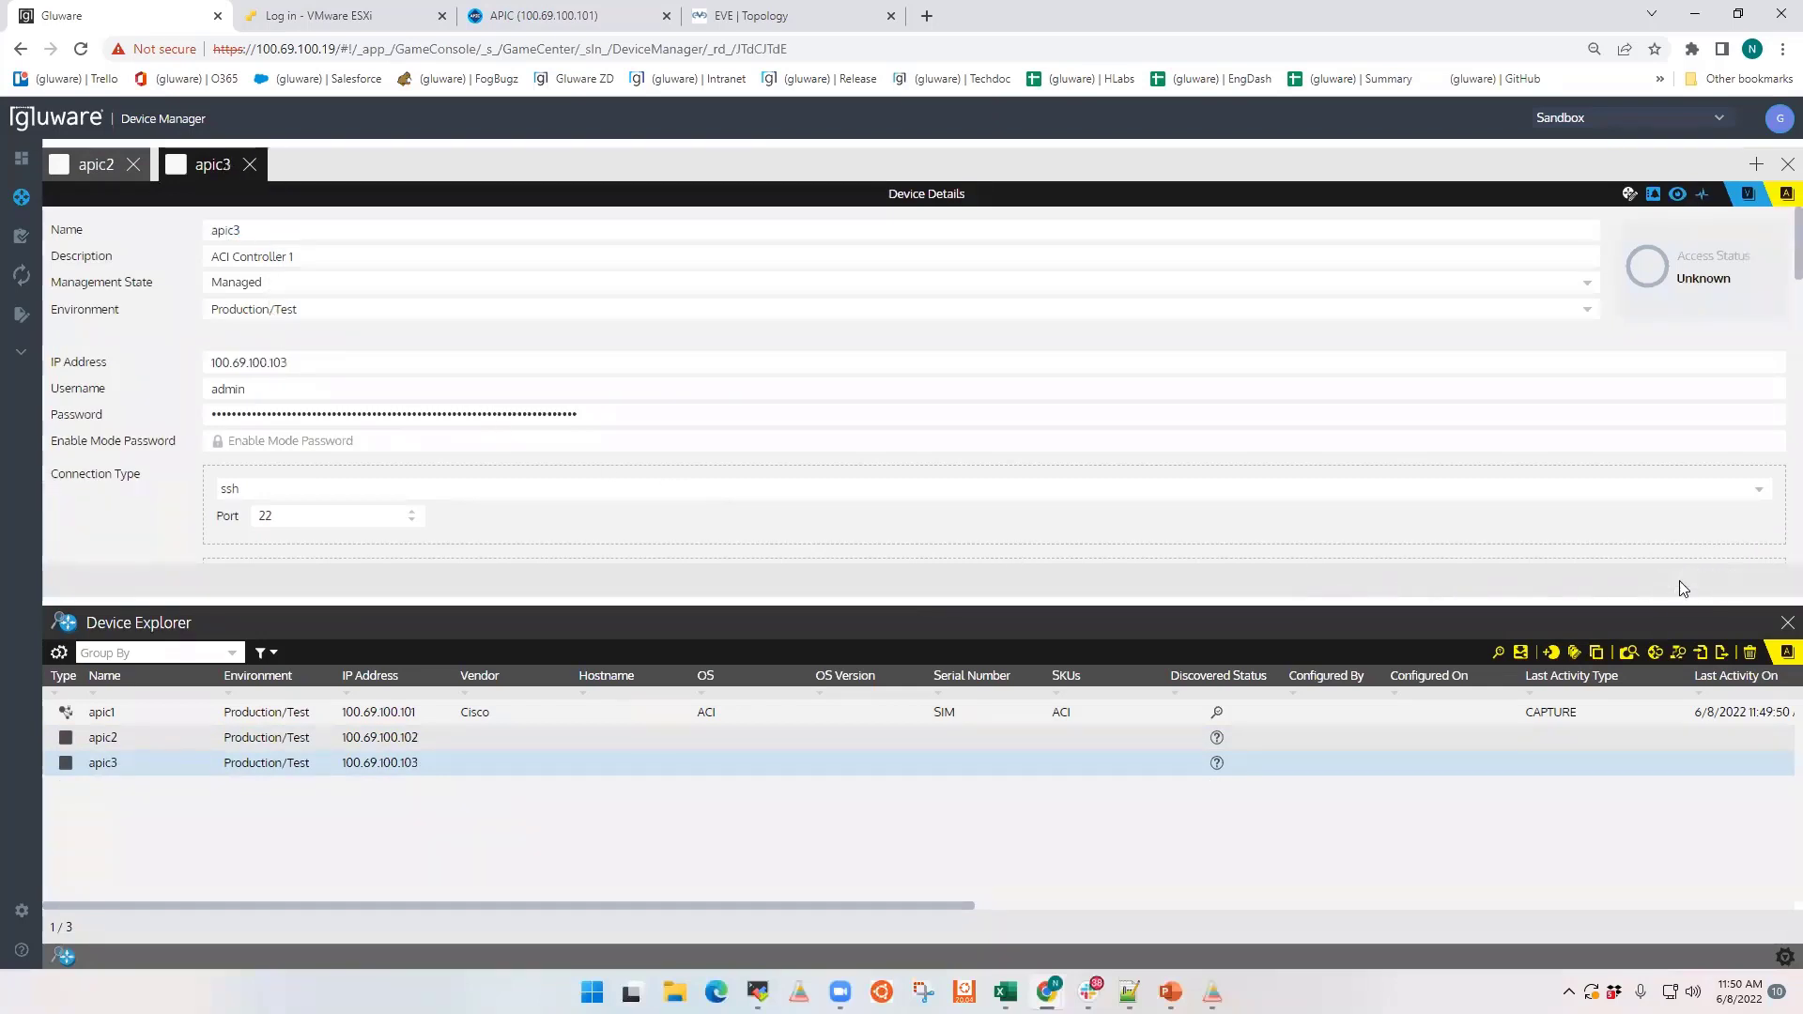
pyautogui.click(250, 165)
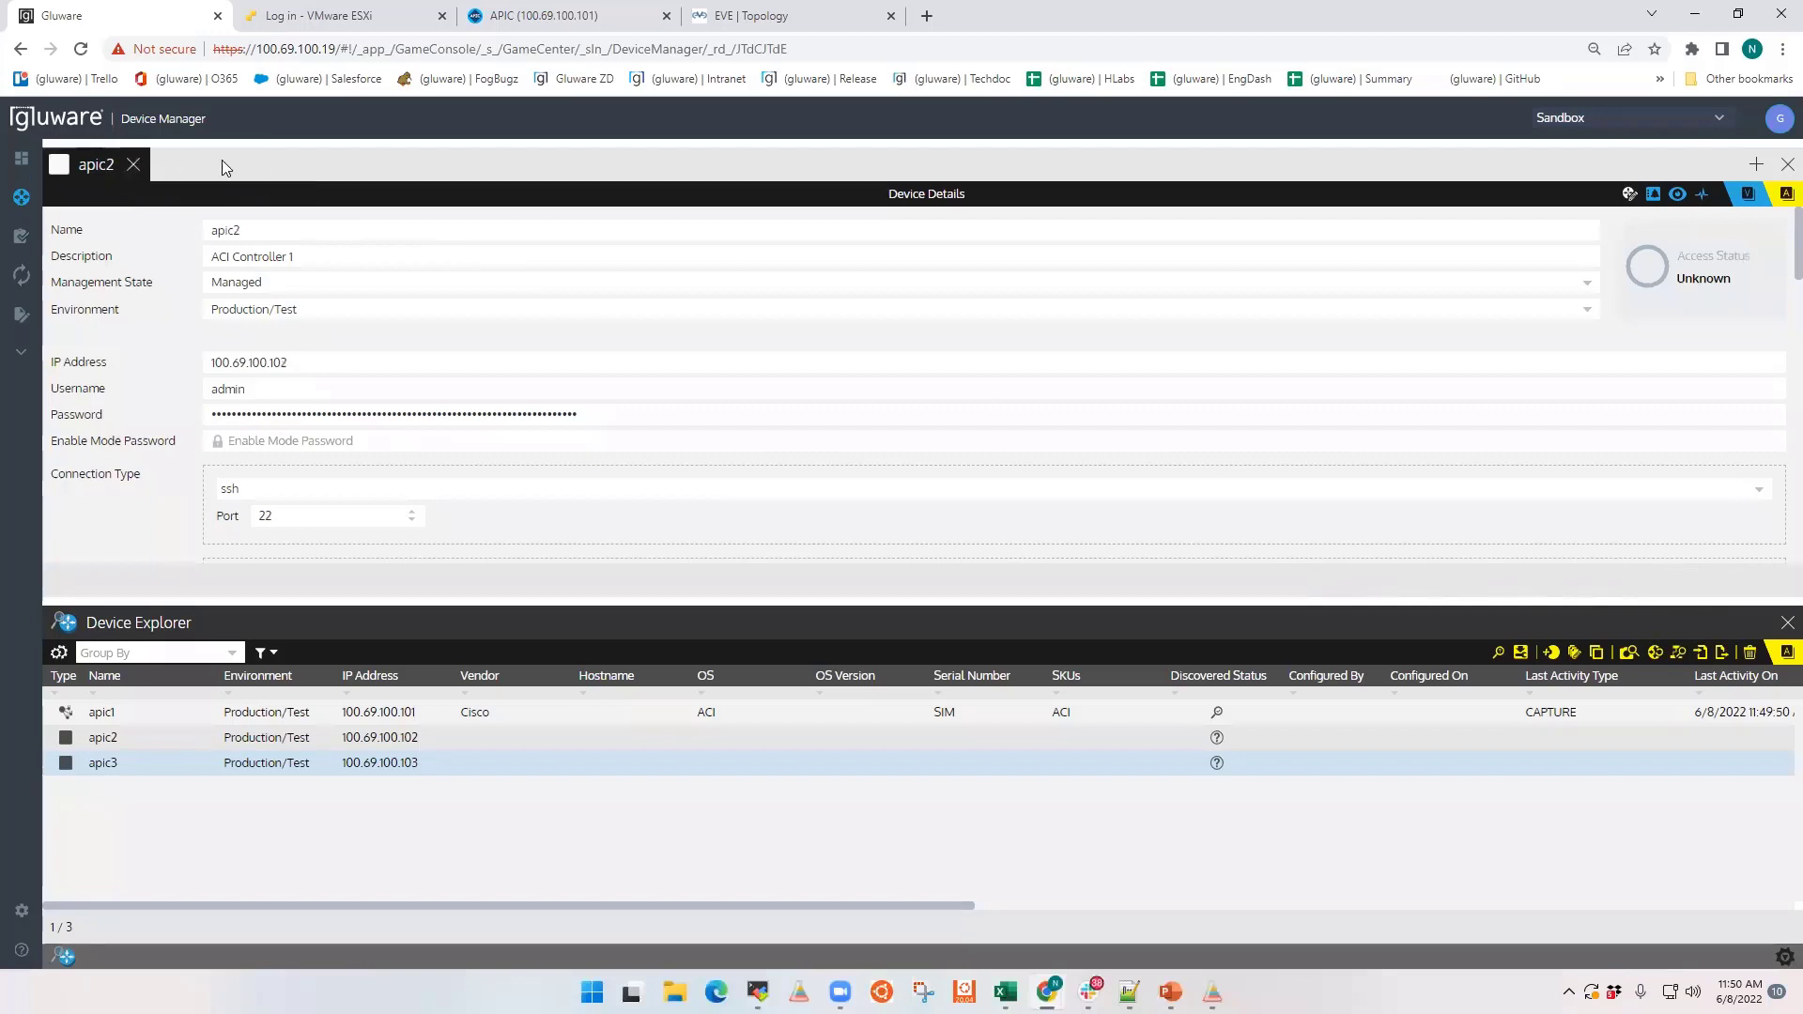
pyautogui.click(133, 164)
# Step: Open apic1 and review its device details, including custom fields, discovery information and last activity
pyautogui.doubleClick(393, 715)
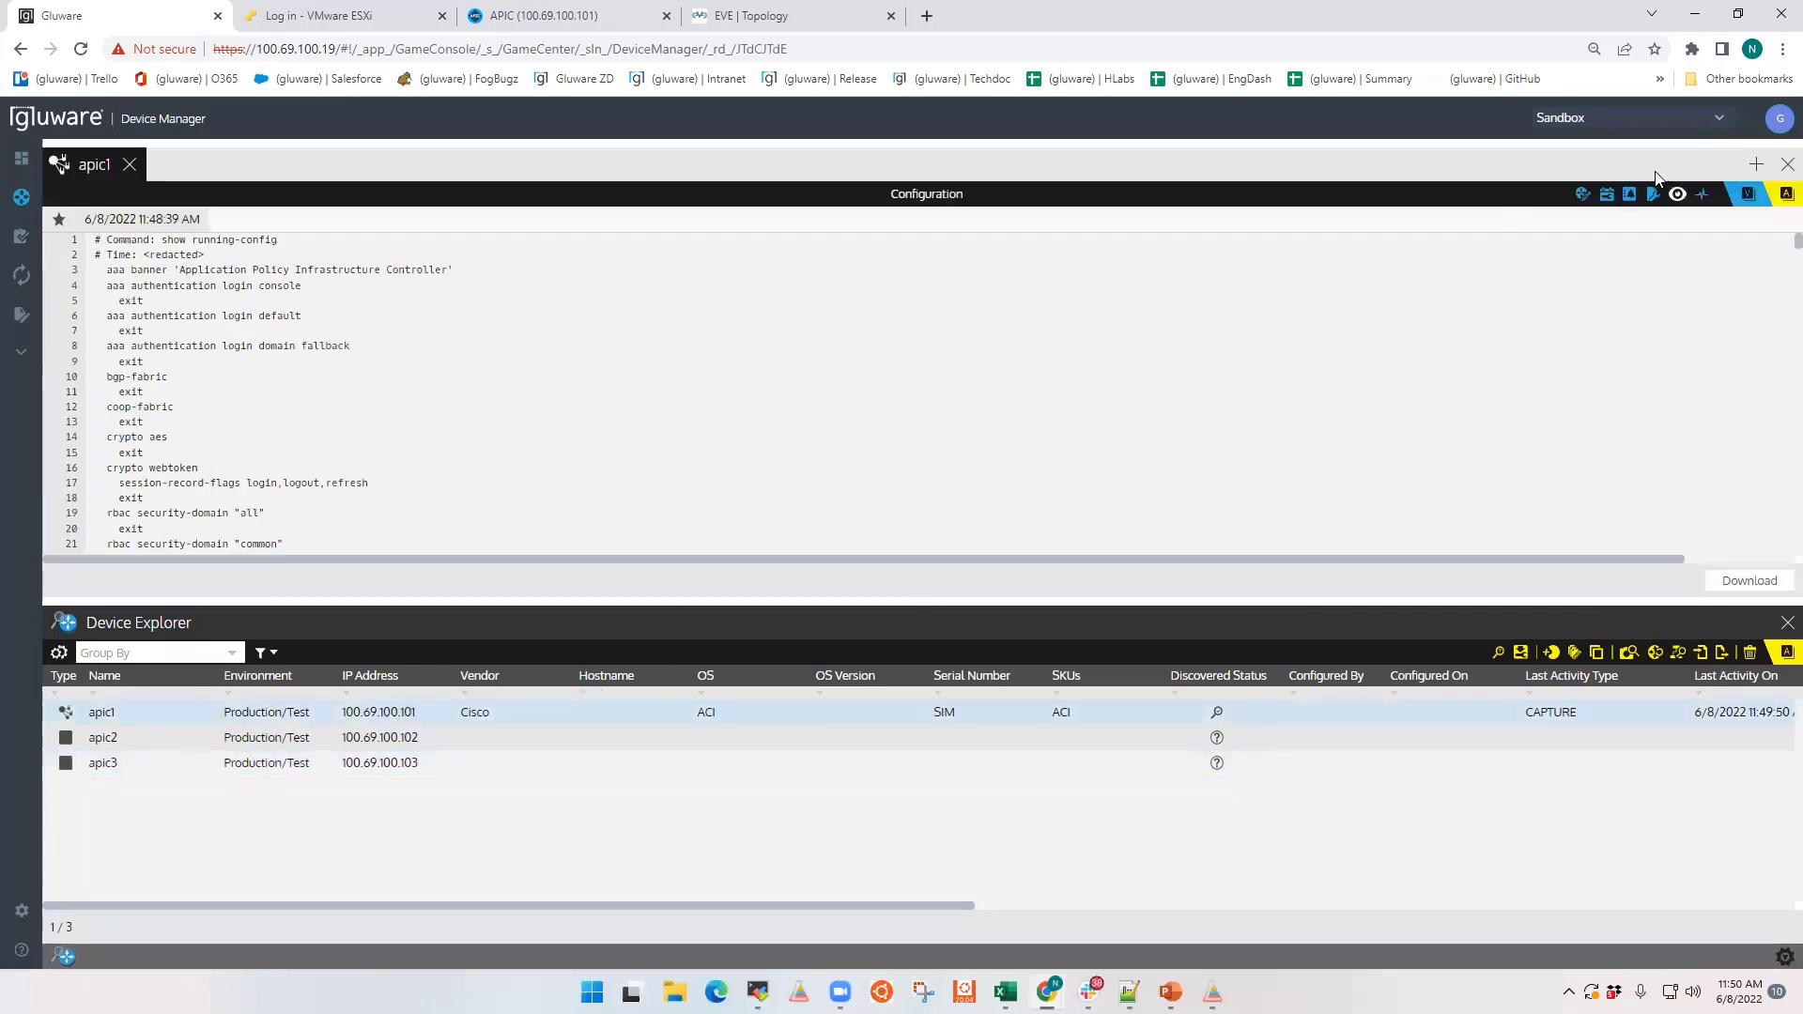
pyautogui.click(1582, 197)
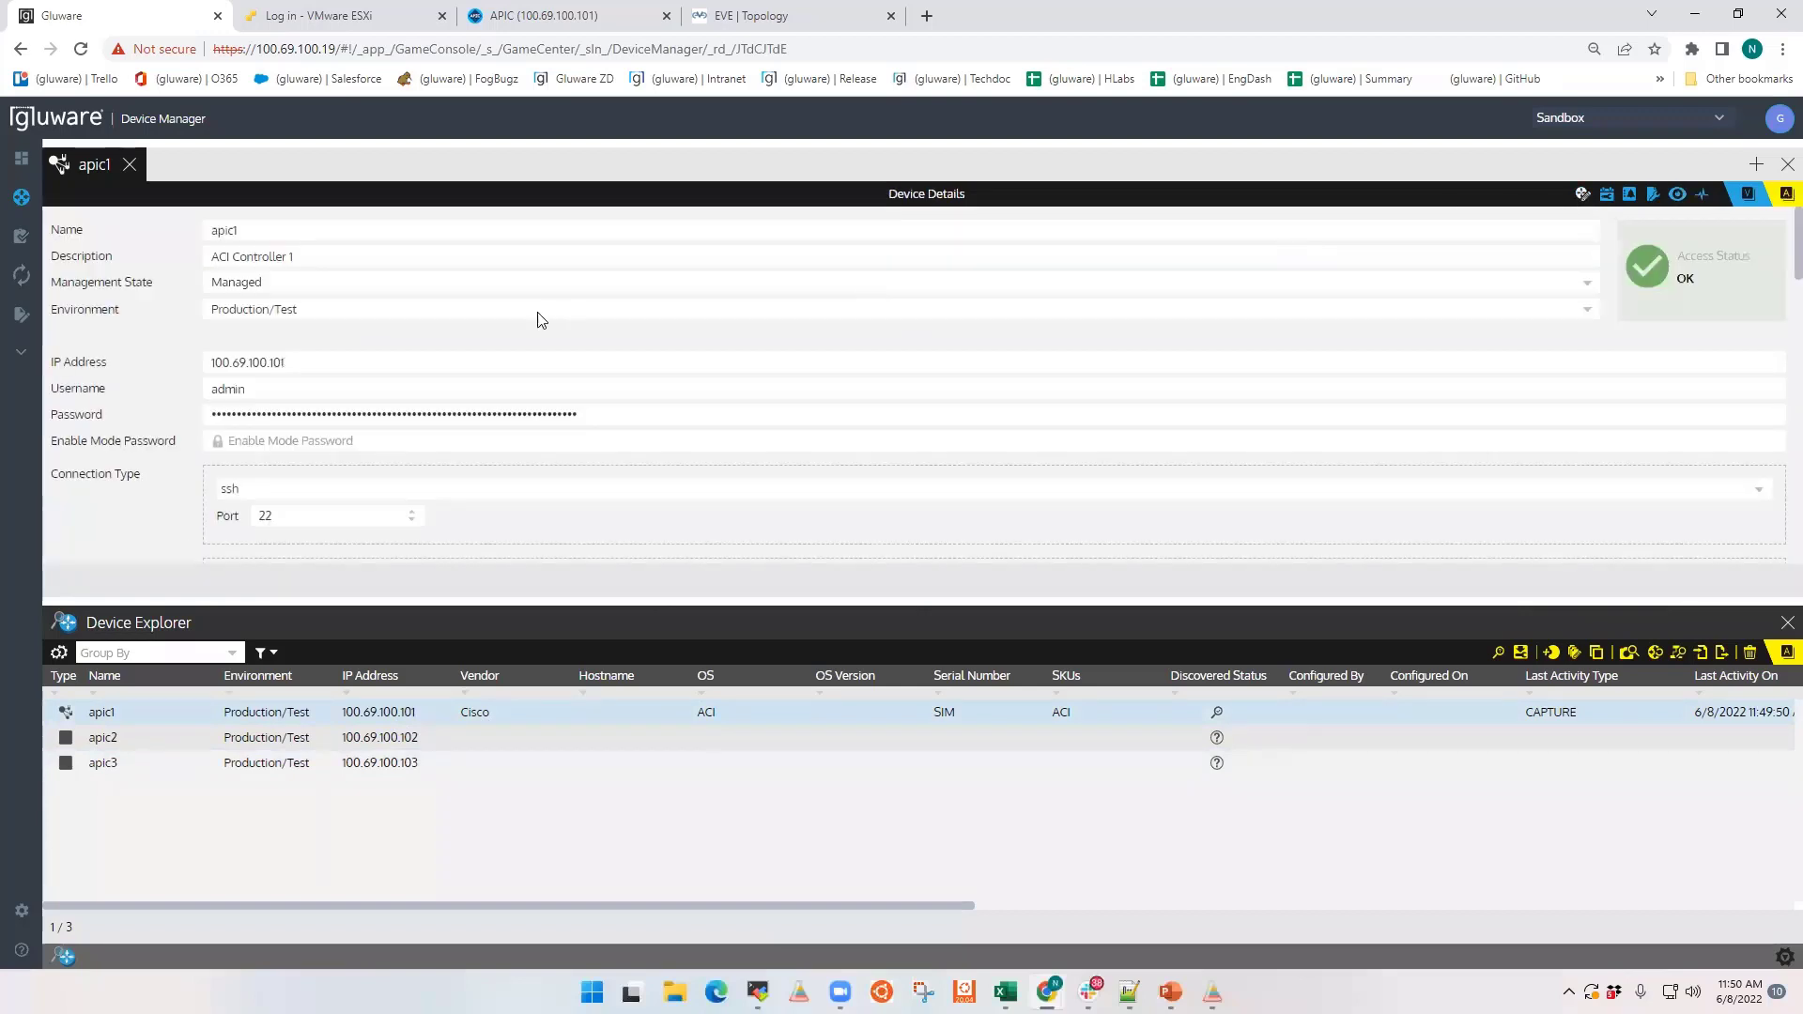
pyautogui.scroll(-10, 479, 380)
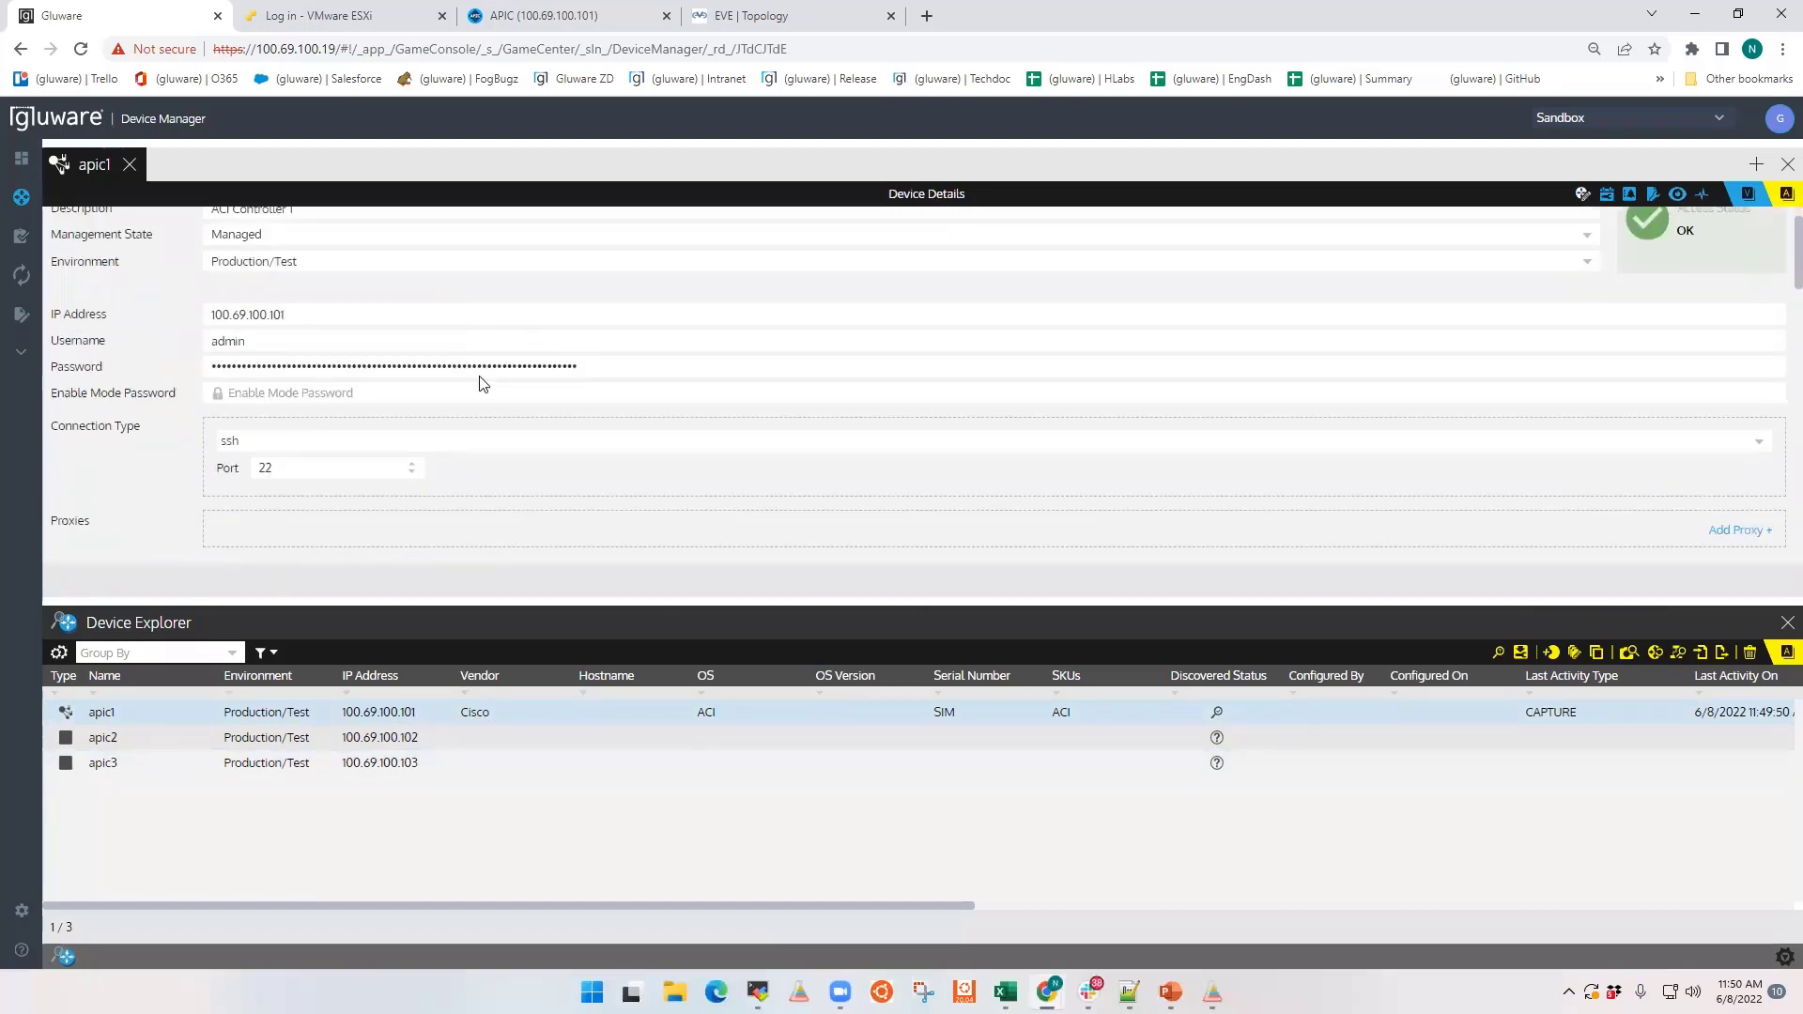
pyautogui.scroll(-8, 483, 385)
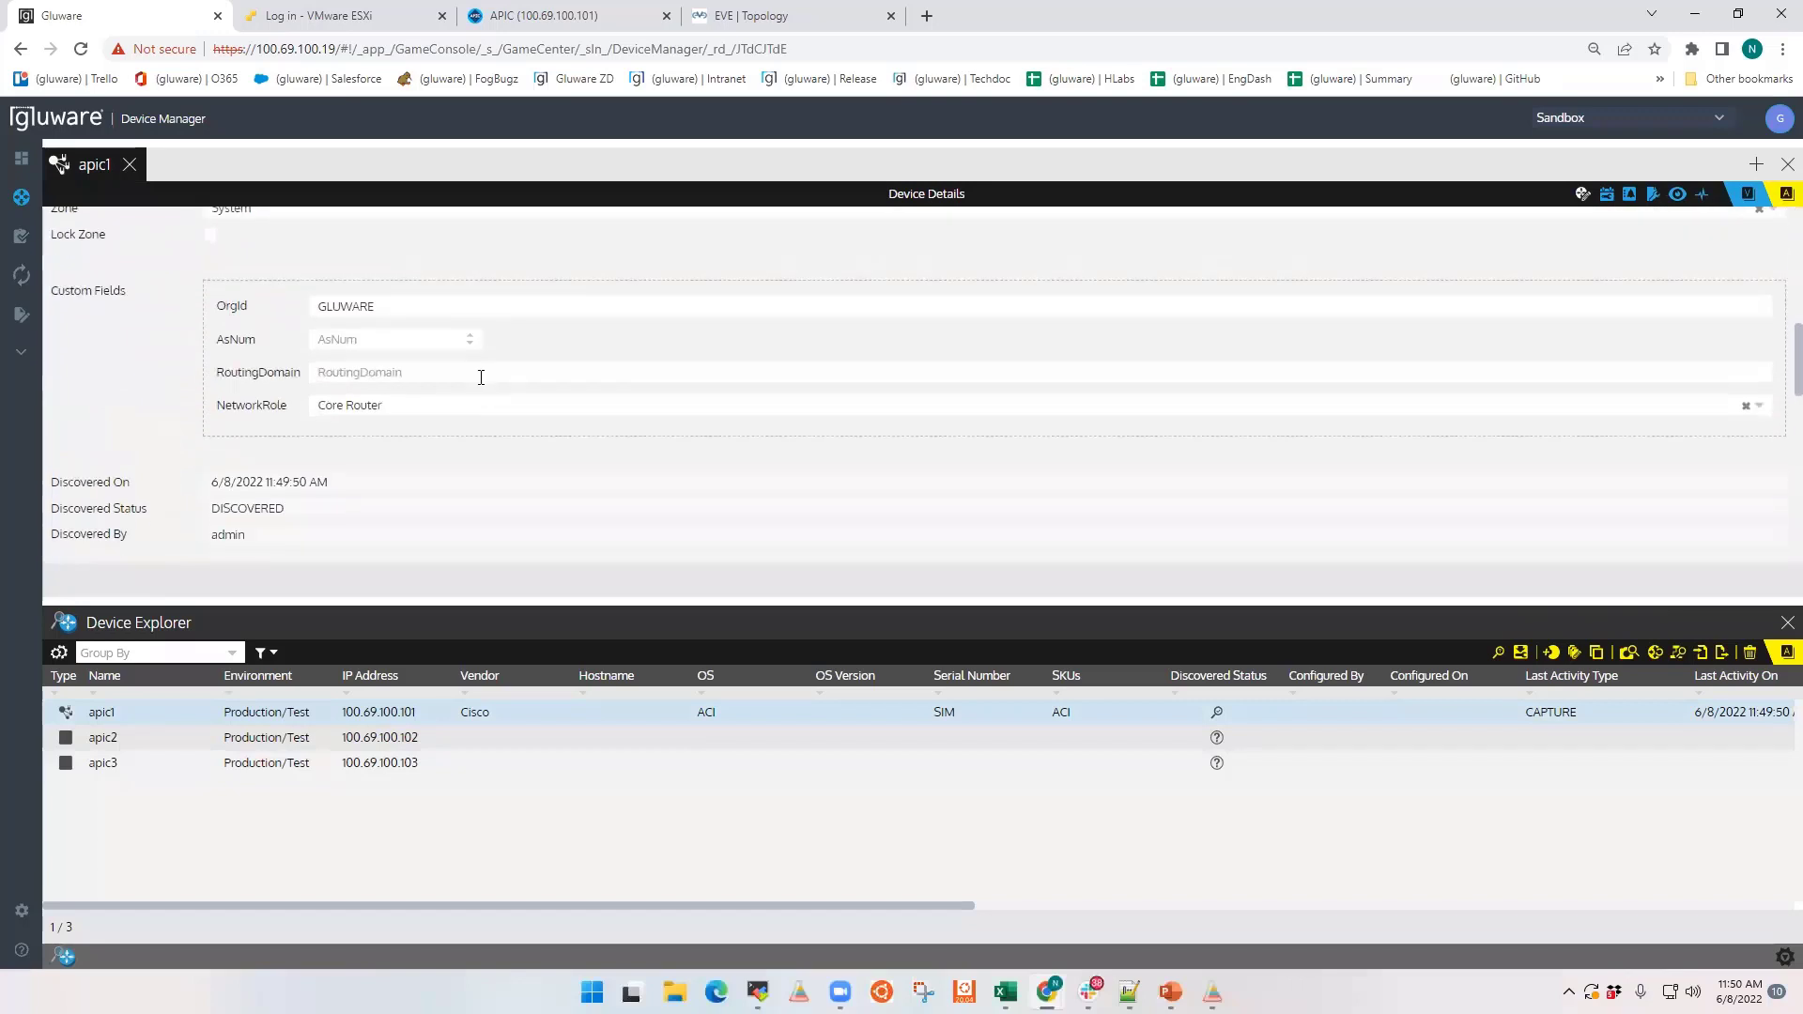
pyautogui.scroll(-8, 483, 385)
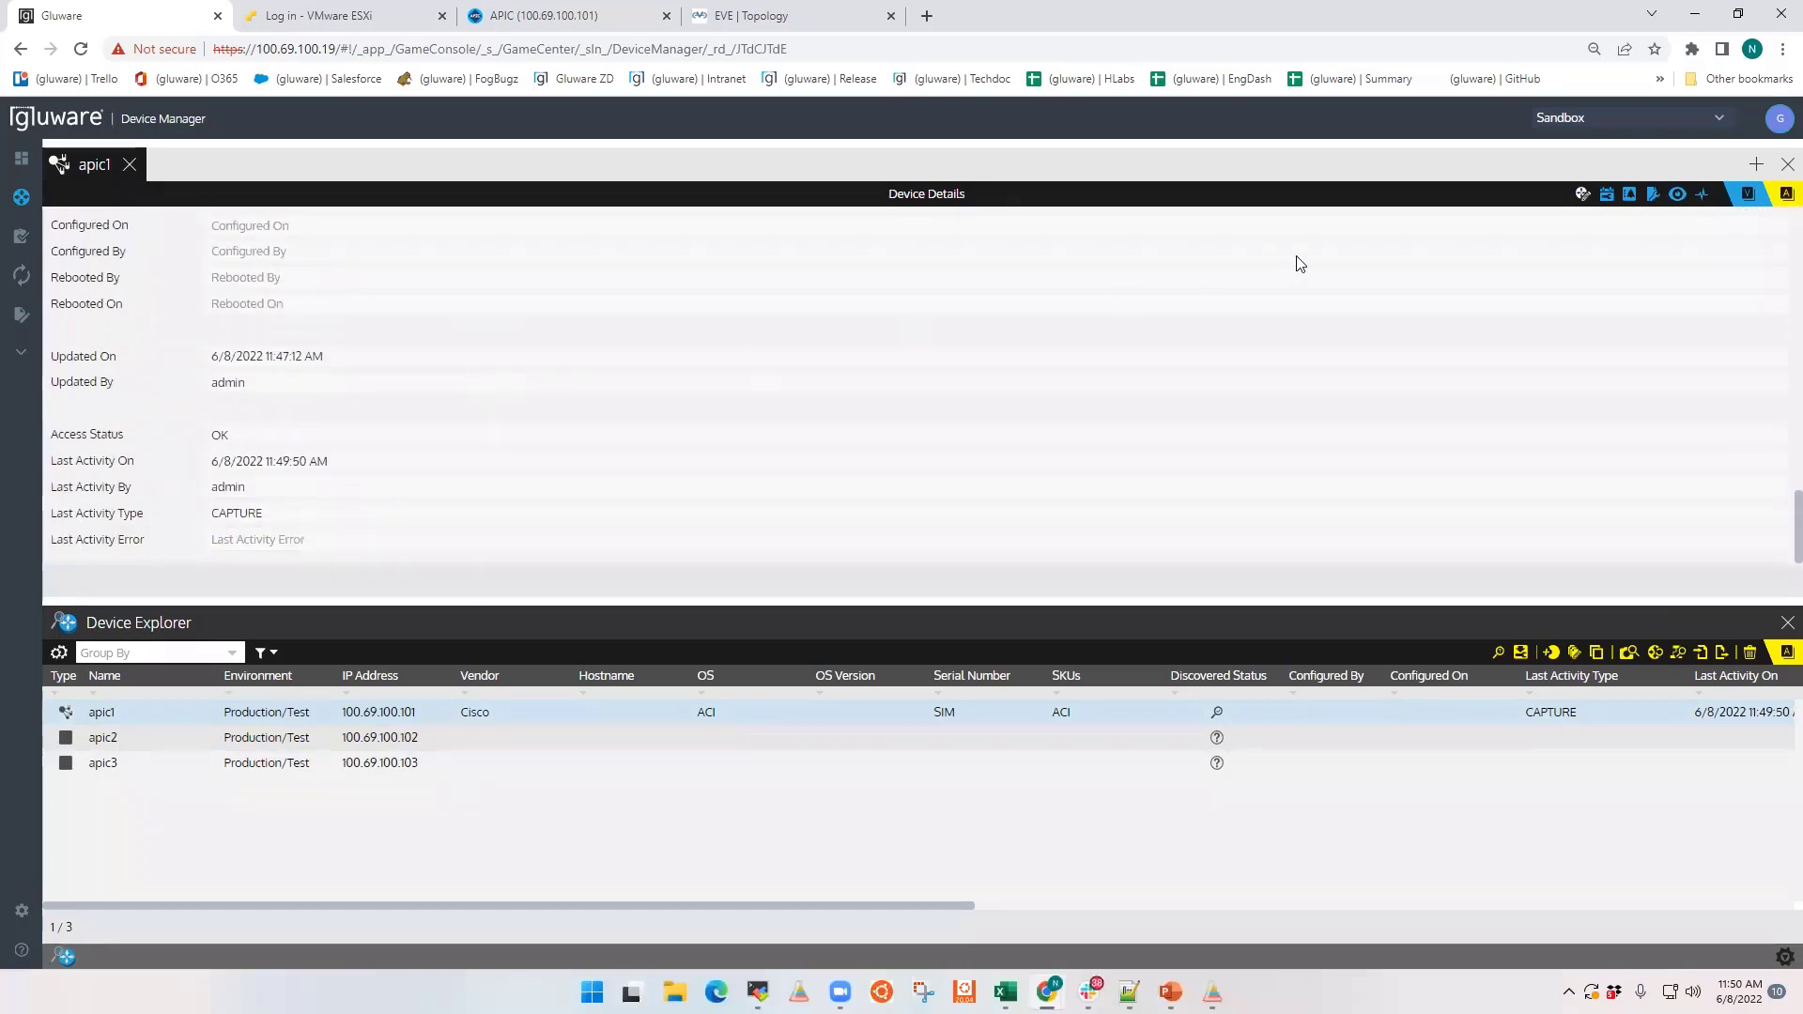
# Step: Review apic1's EOX bulletin, advisory summary, SmartNet details and captured configuration, and return to its device details
pyautogui.click(1607, 197)
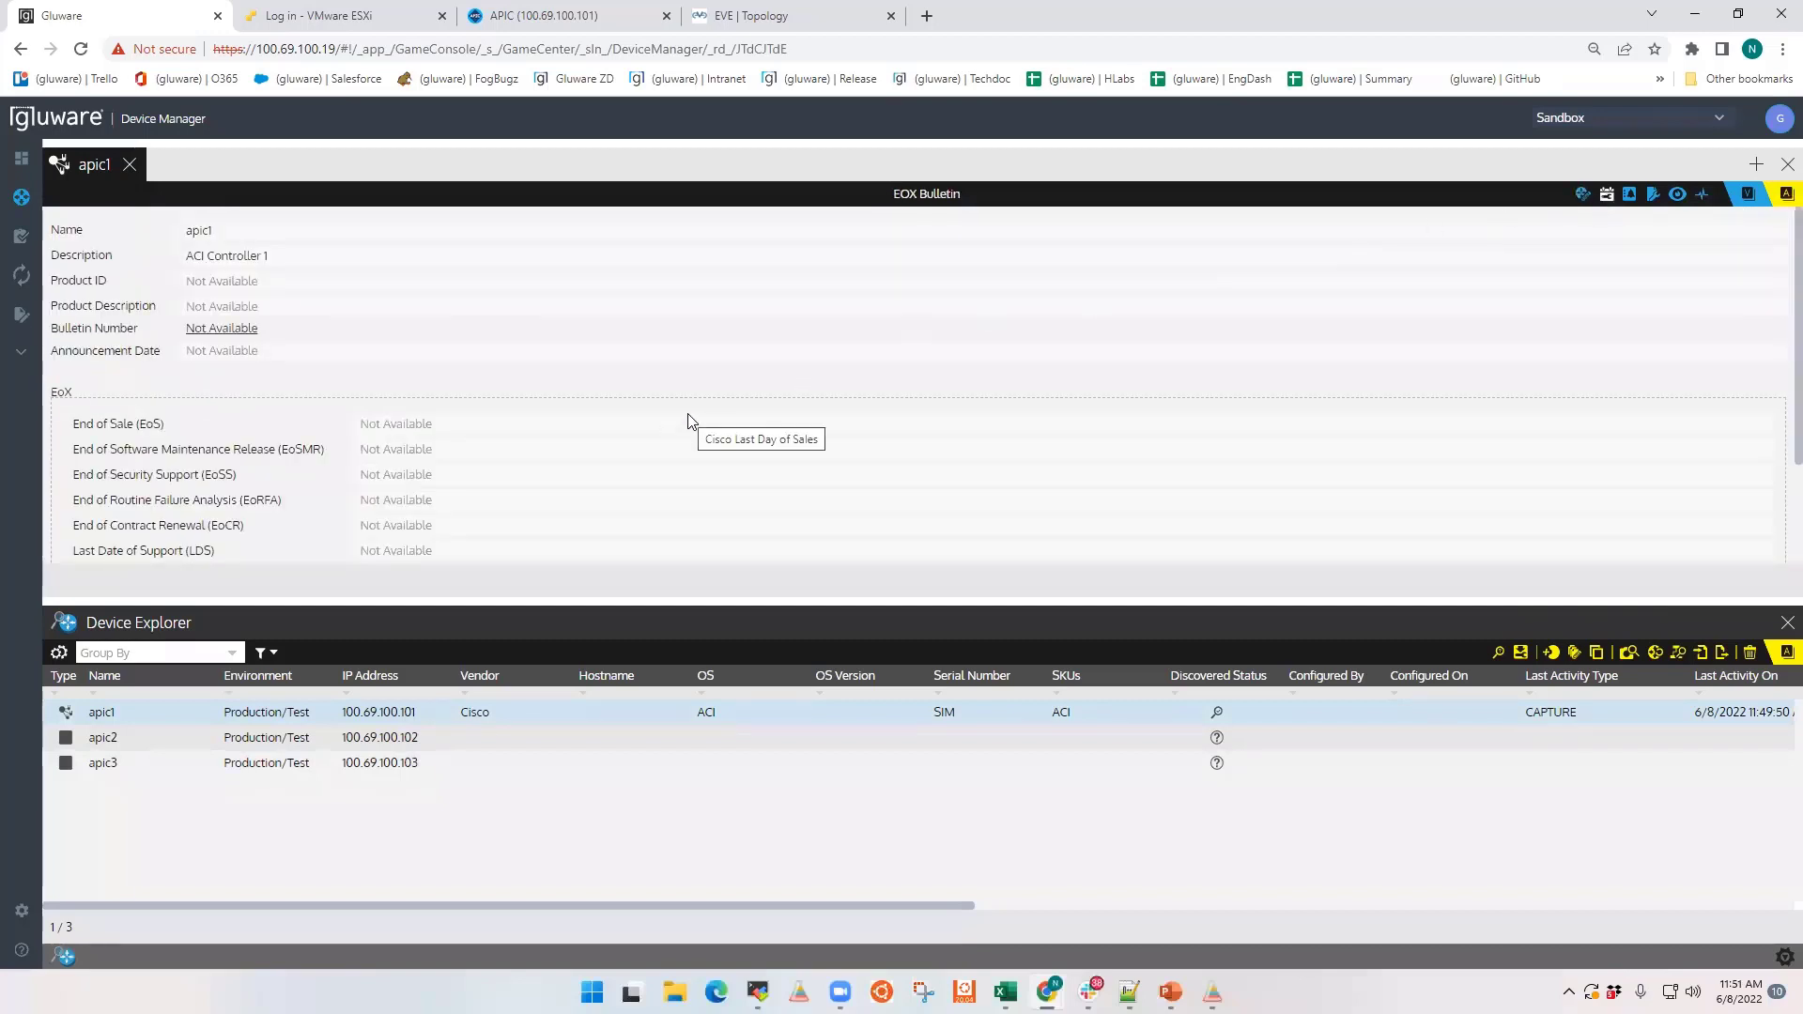
pyautogui.scroll(-2, 981, 421)
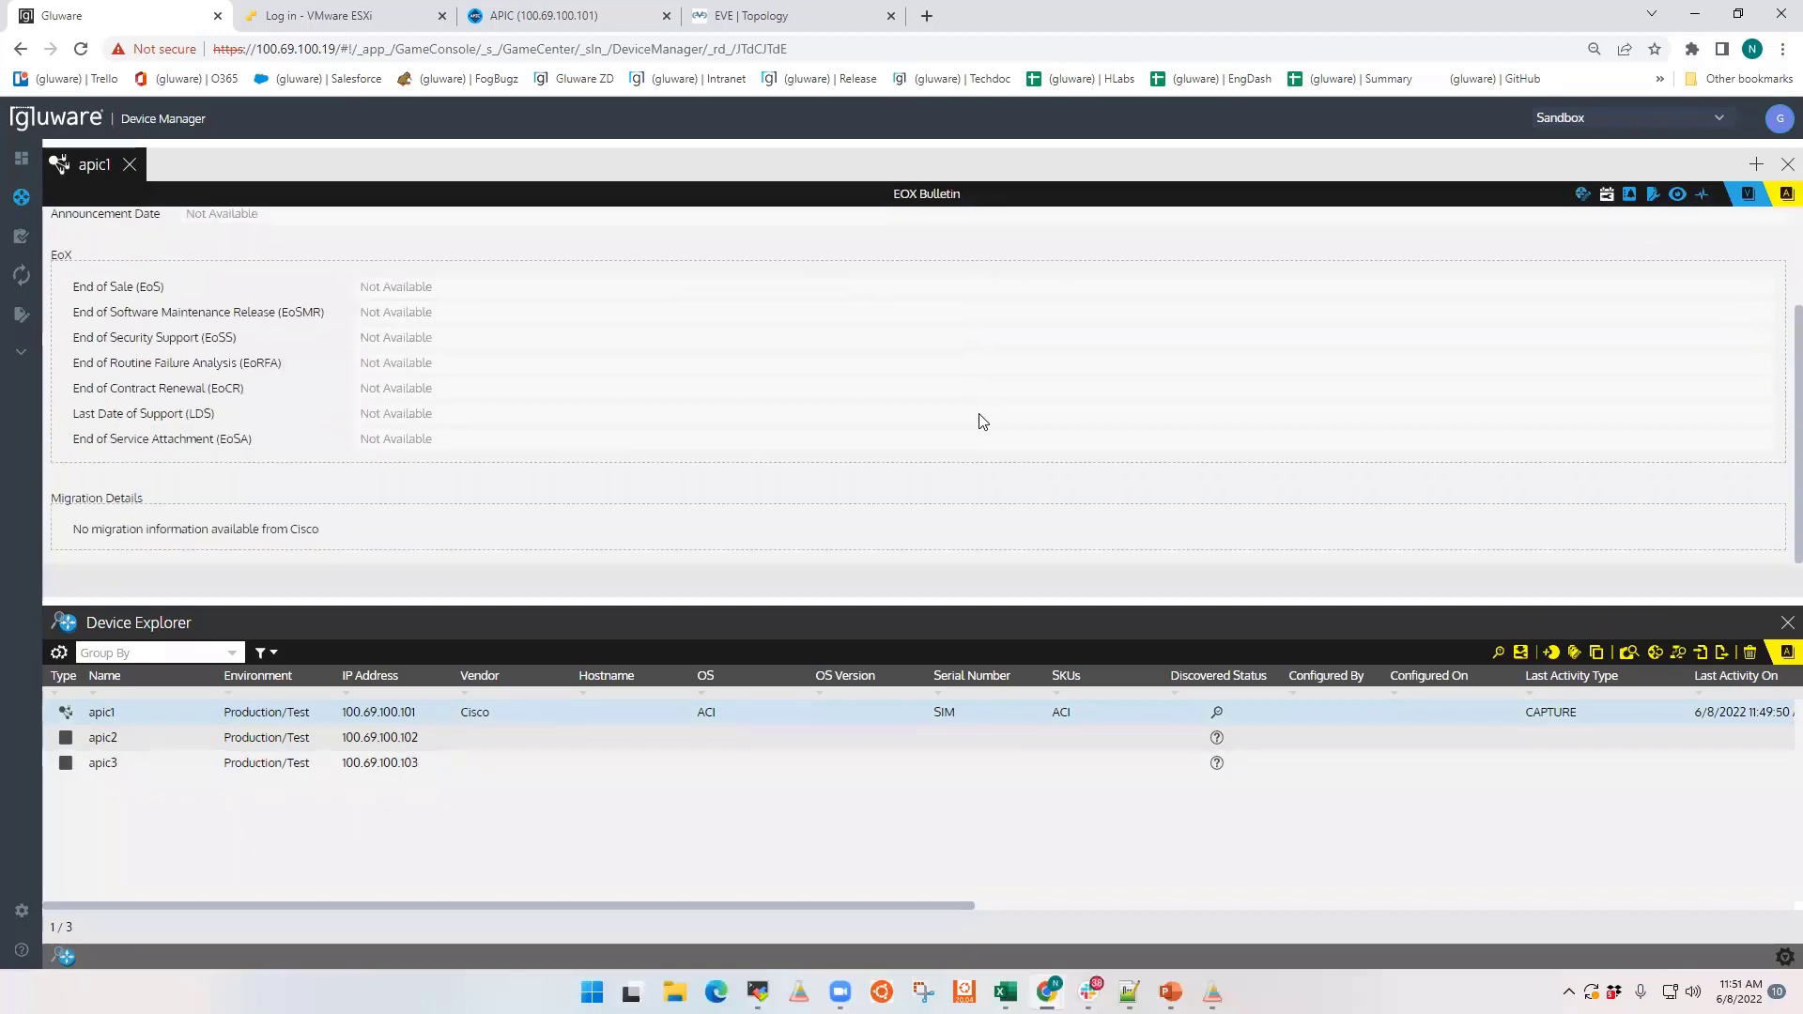
pyautogui.scroll(3, 995, 414)
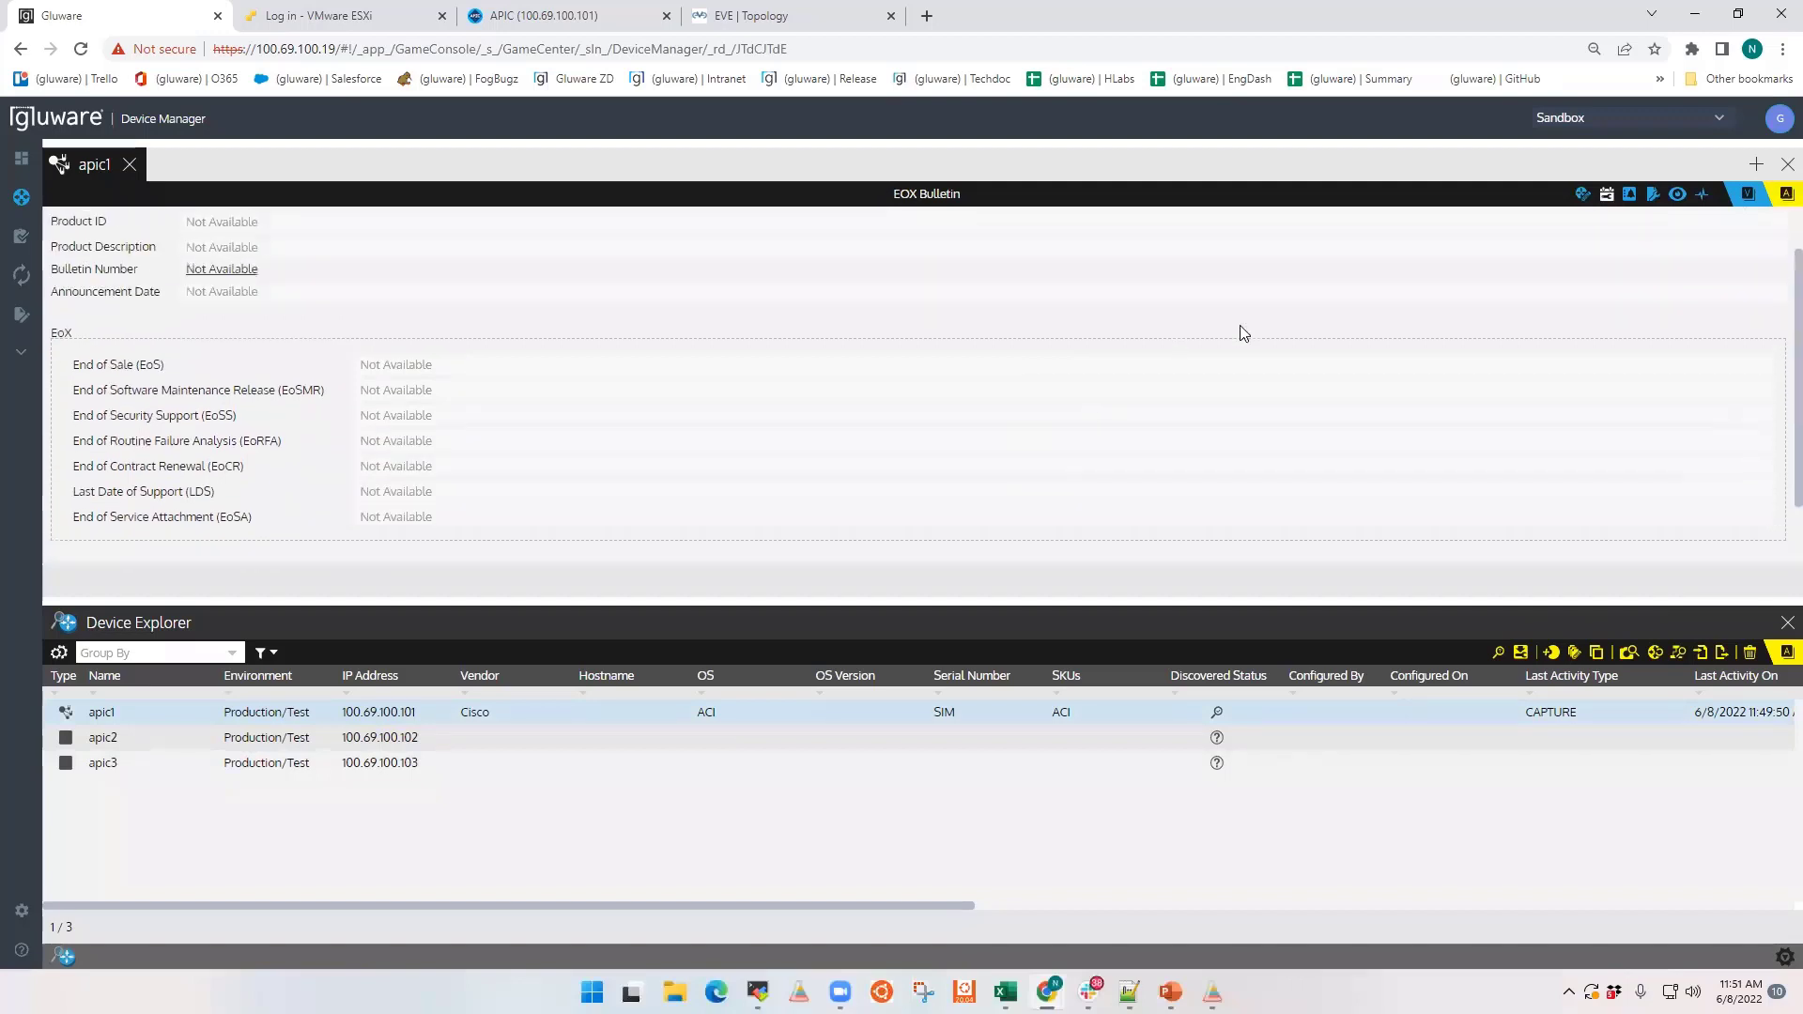
pyautogui.click(1629, 197)
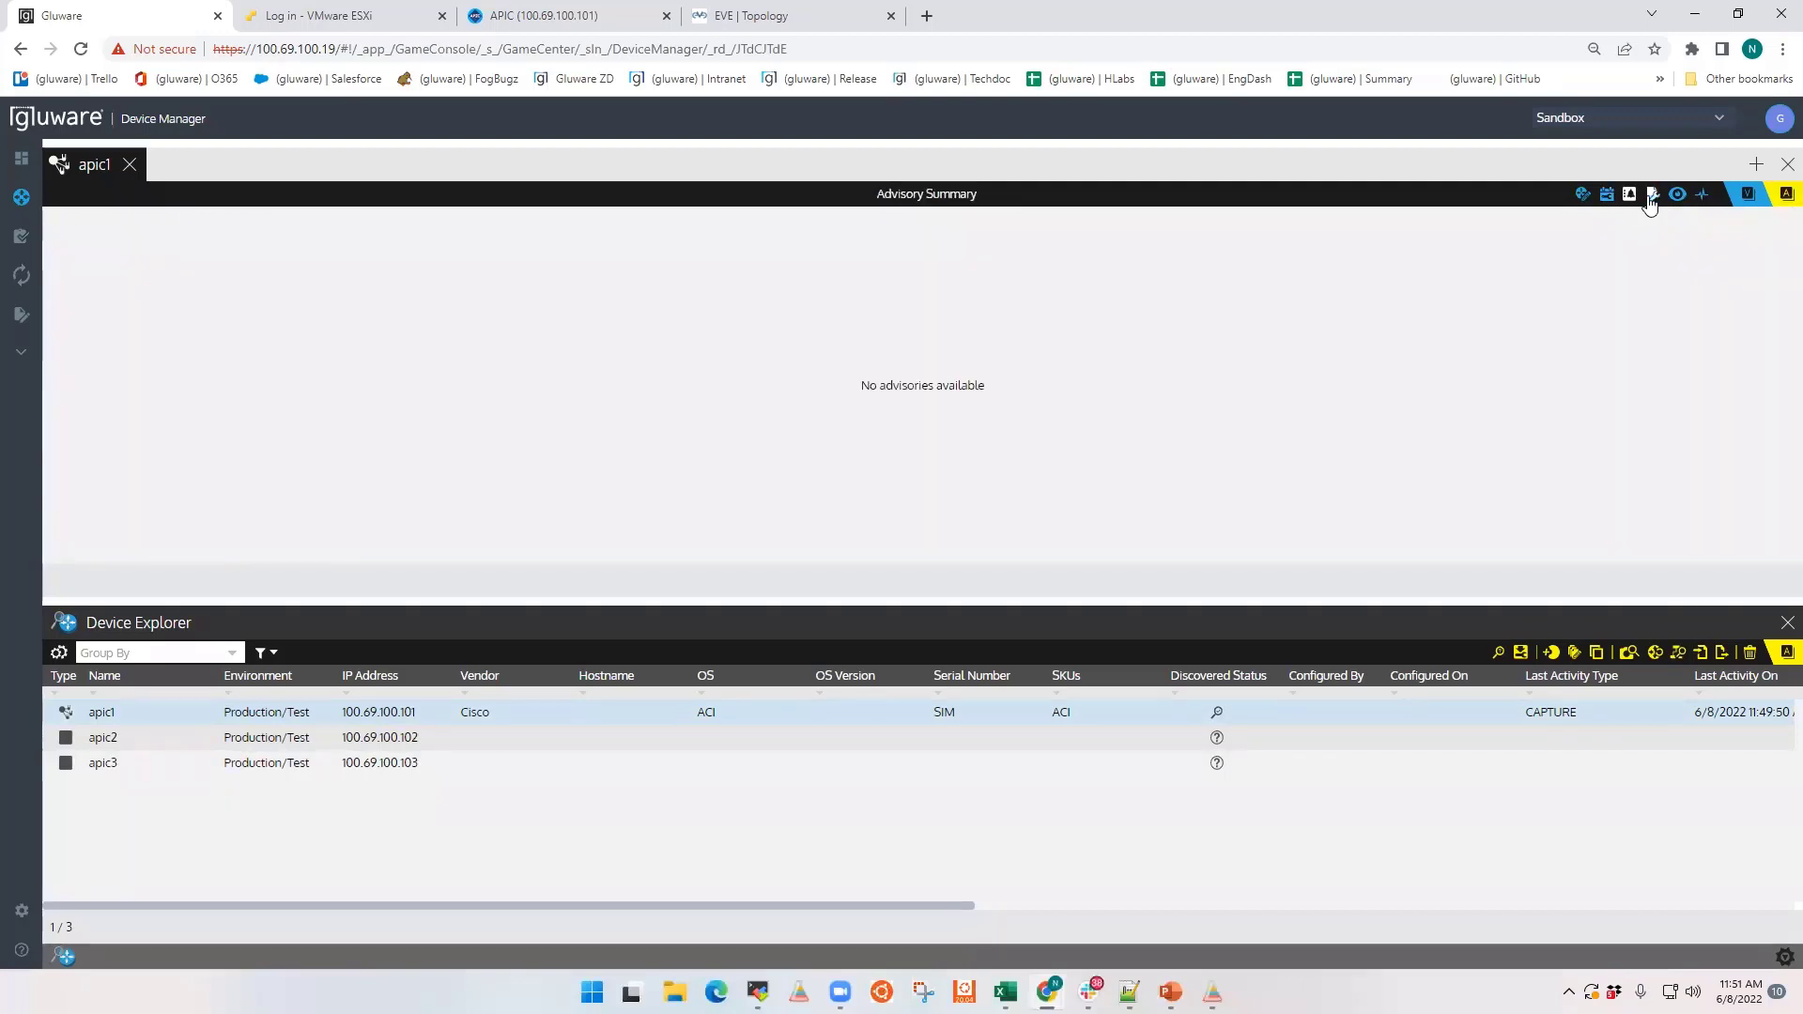
pyautogui.click(1654, 201)
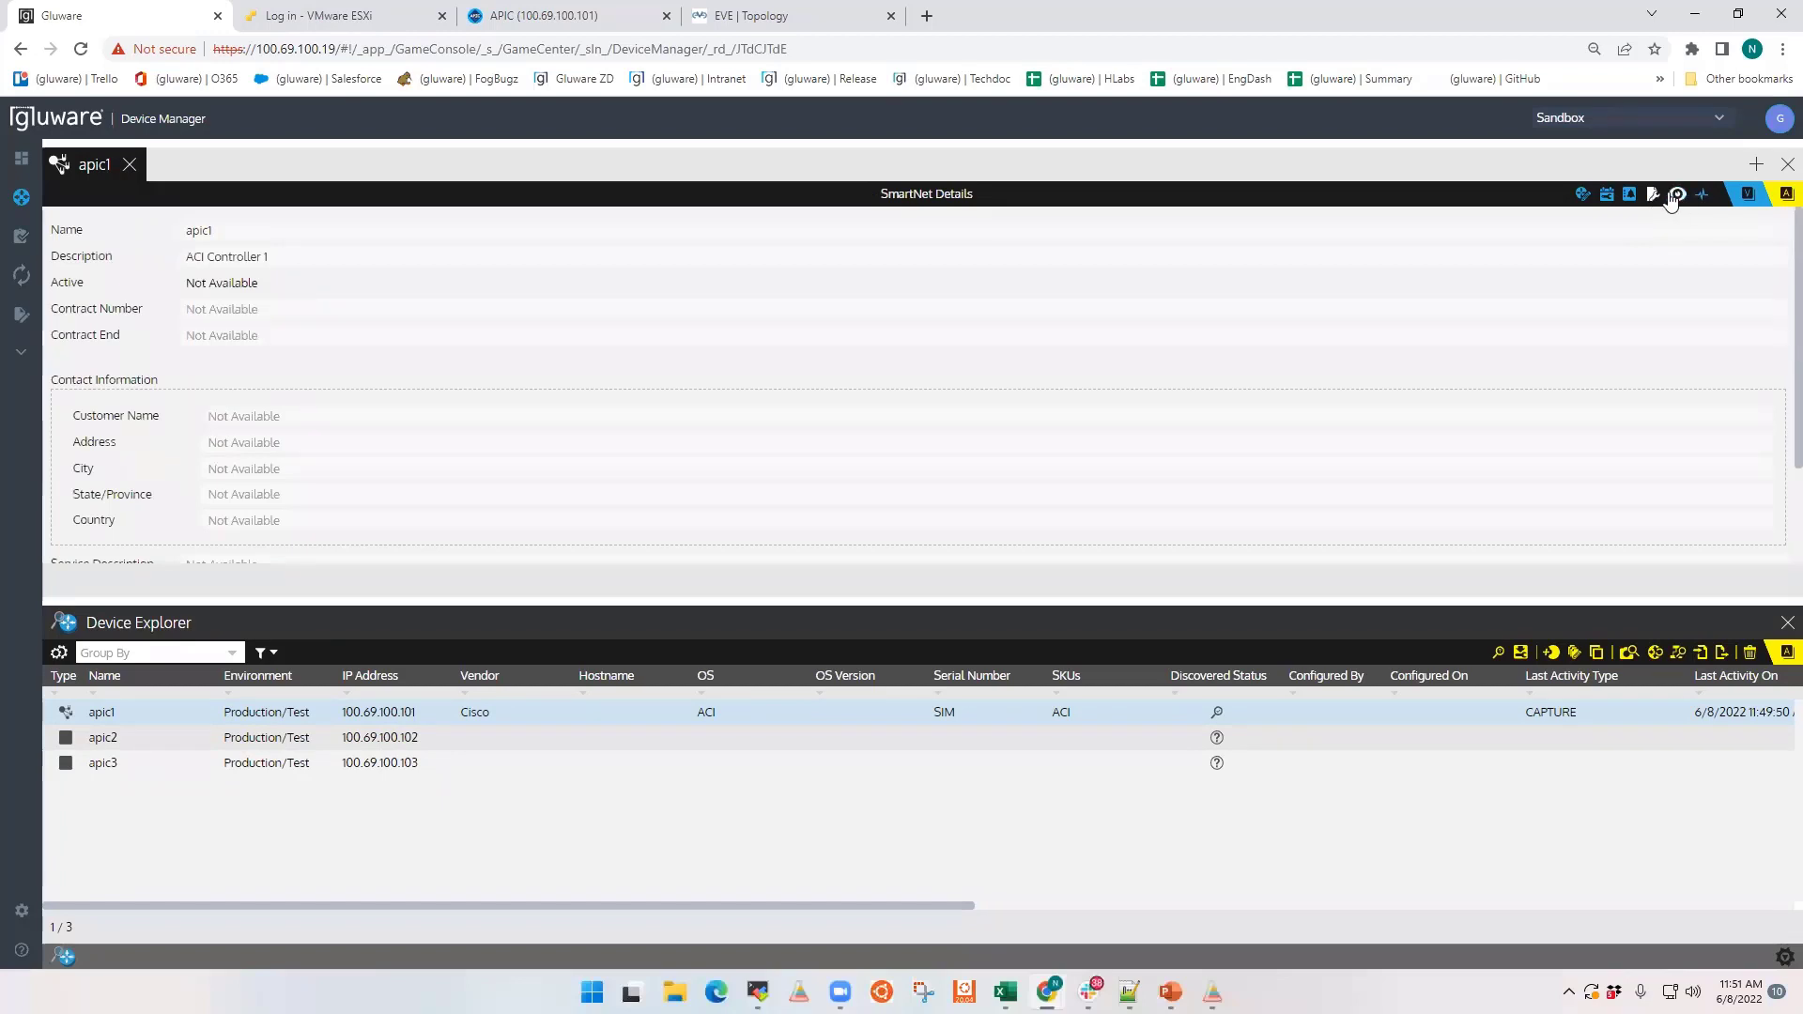
pyautogui.click(1676, 196)
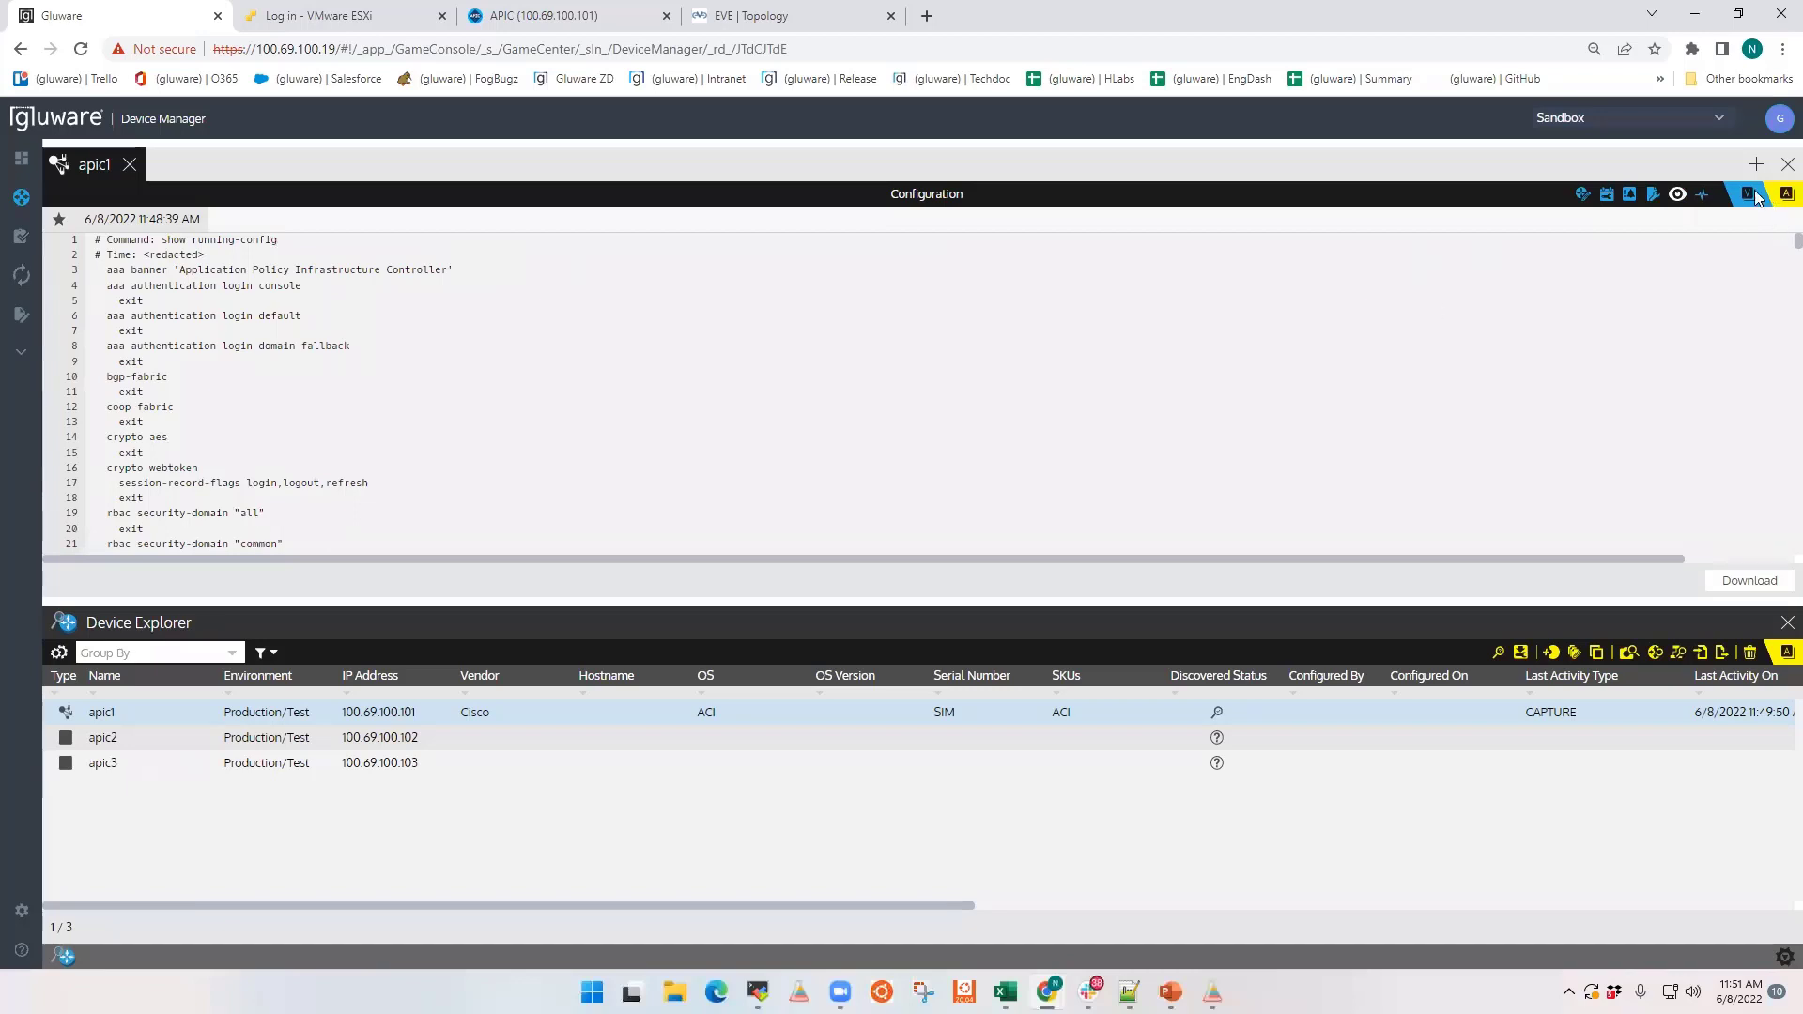
pyautogui.click(1341, 716)
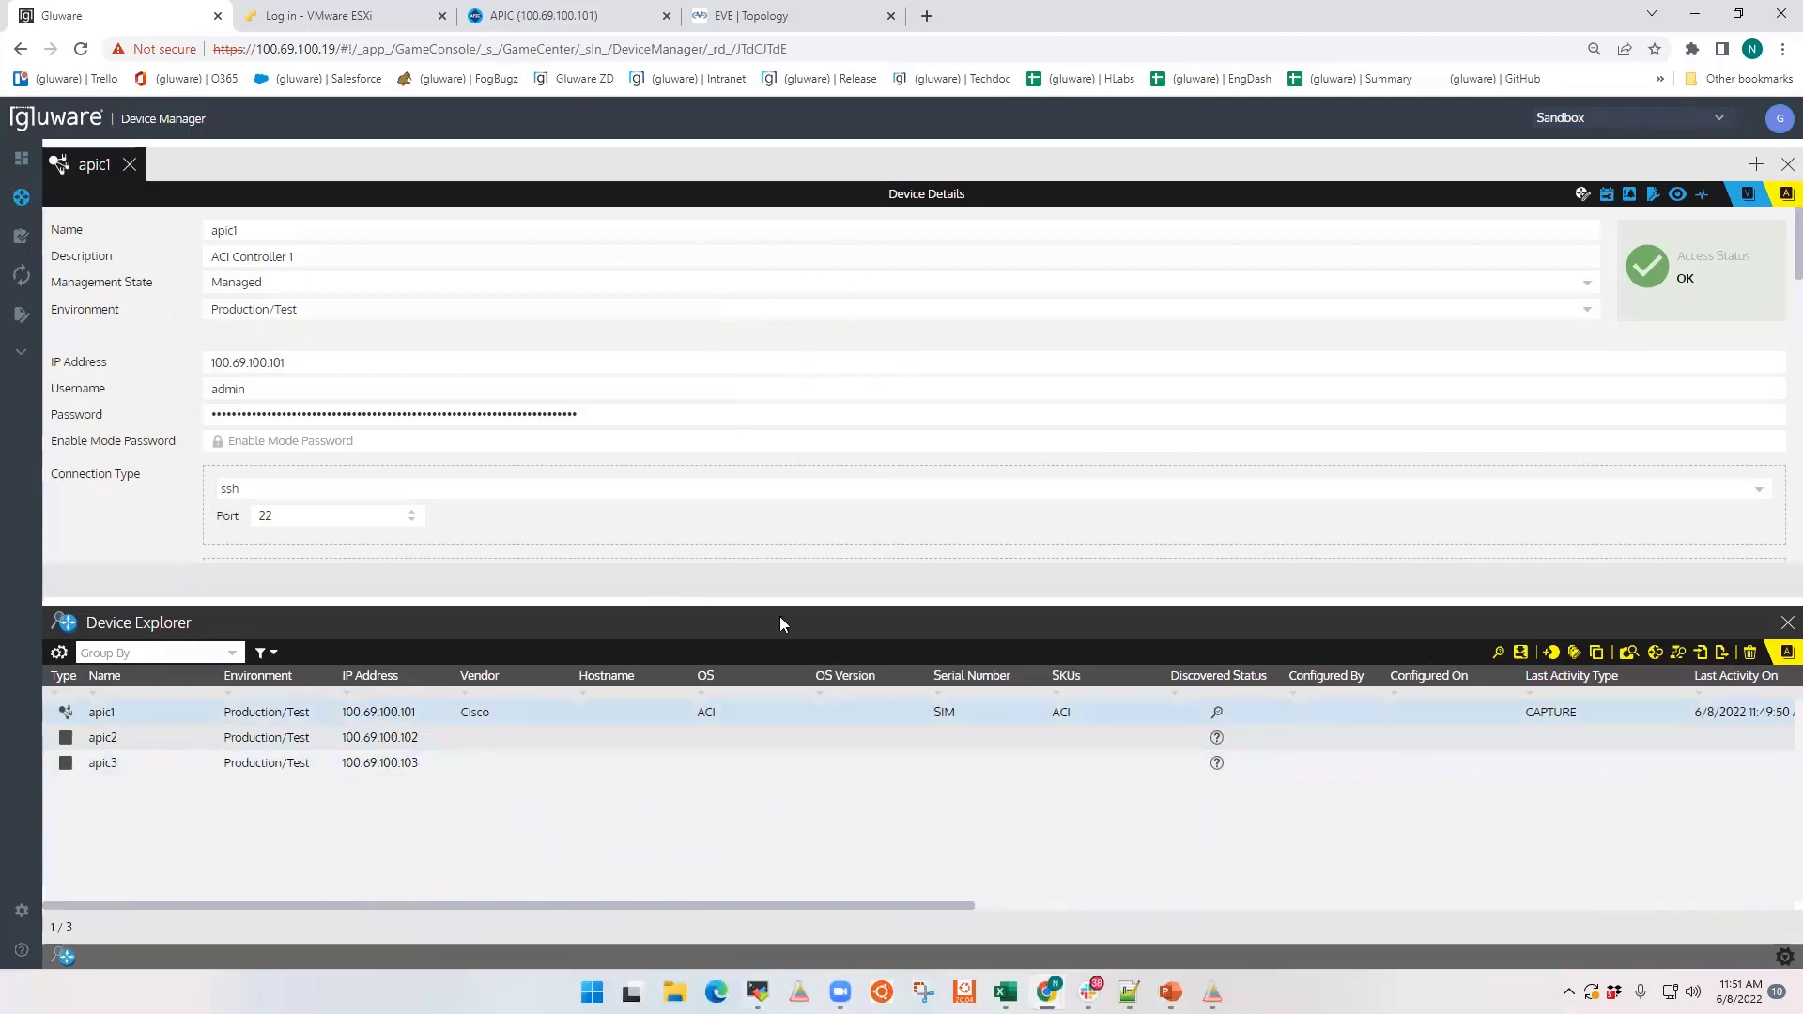
# Step: Open the devices view of Config Drift and Audit and check apic1's captured status
pyautogui.moveTo(29, 310)
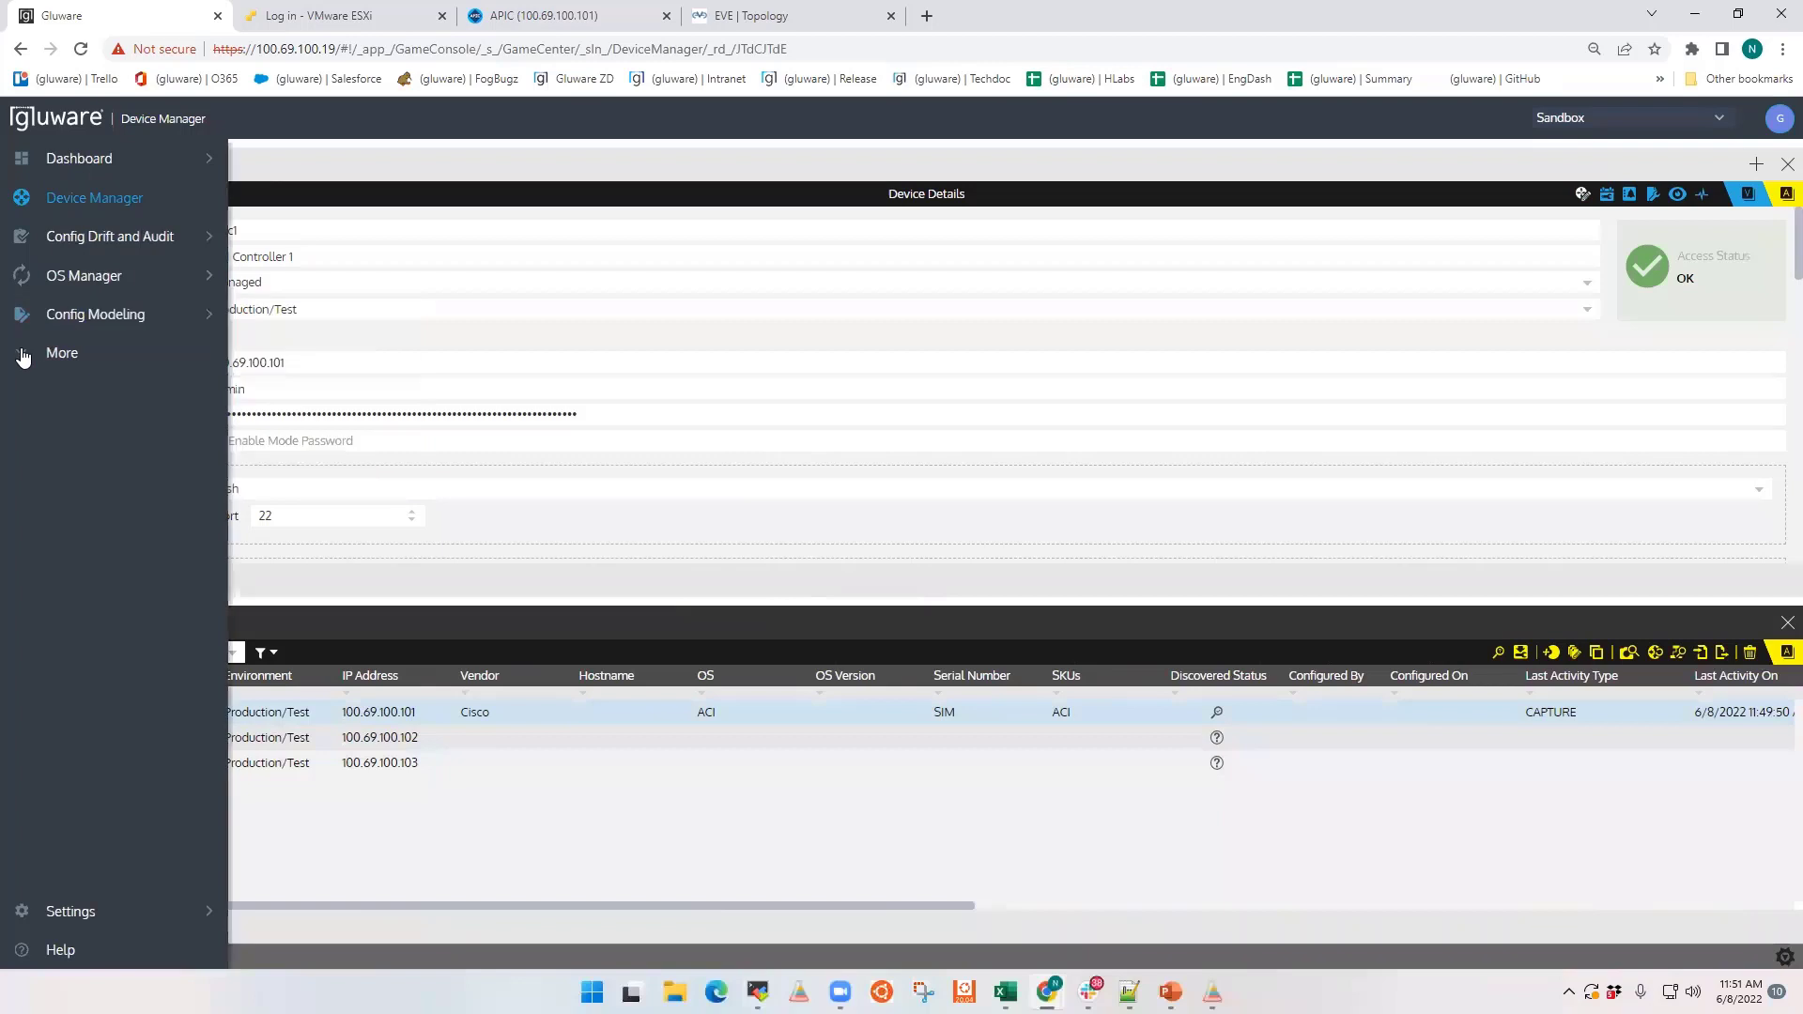
pyautogui.click(23, 357)
pyautogui.moveTo(90, 235)
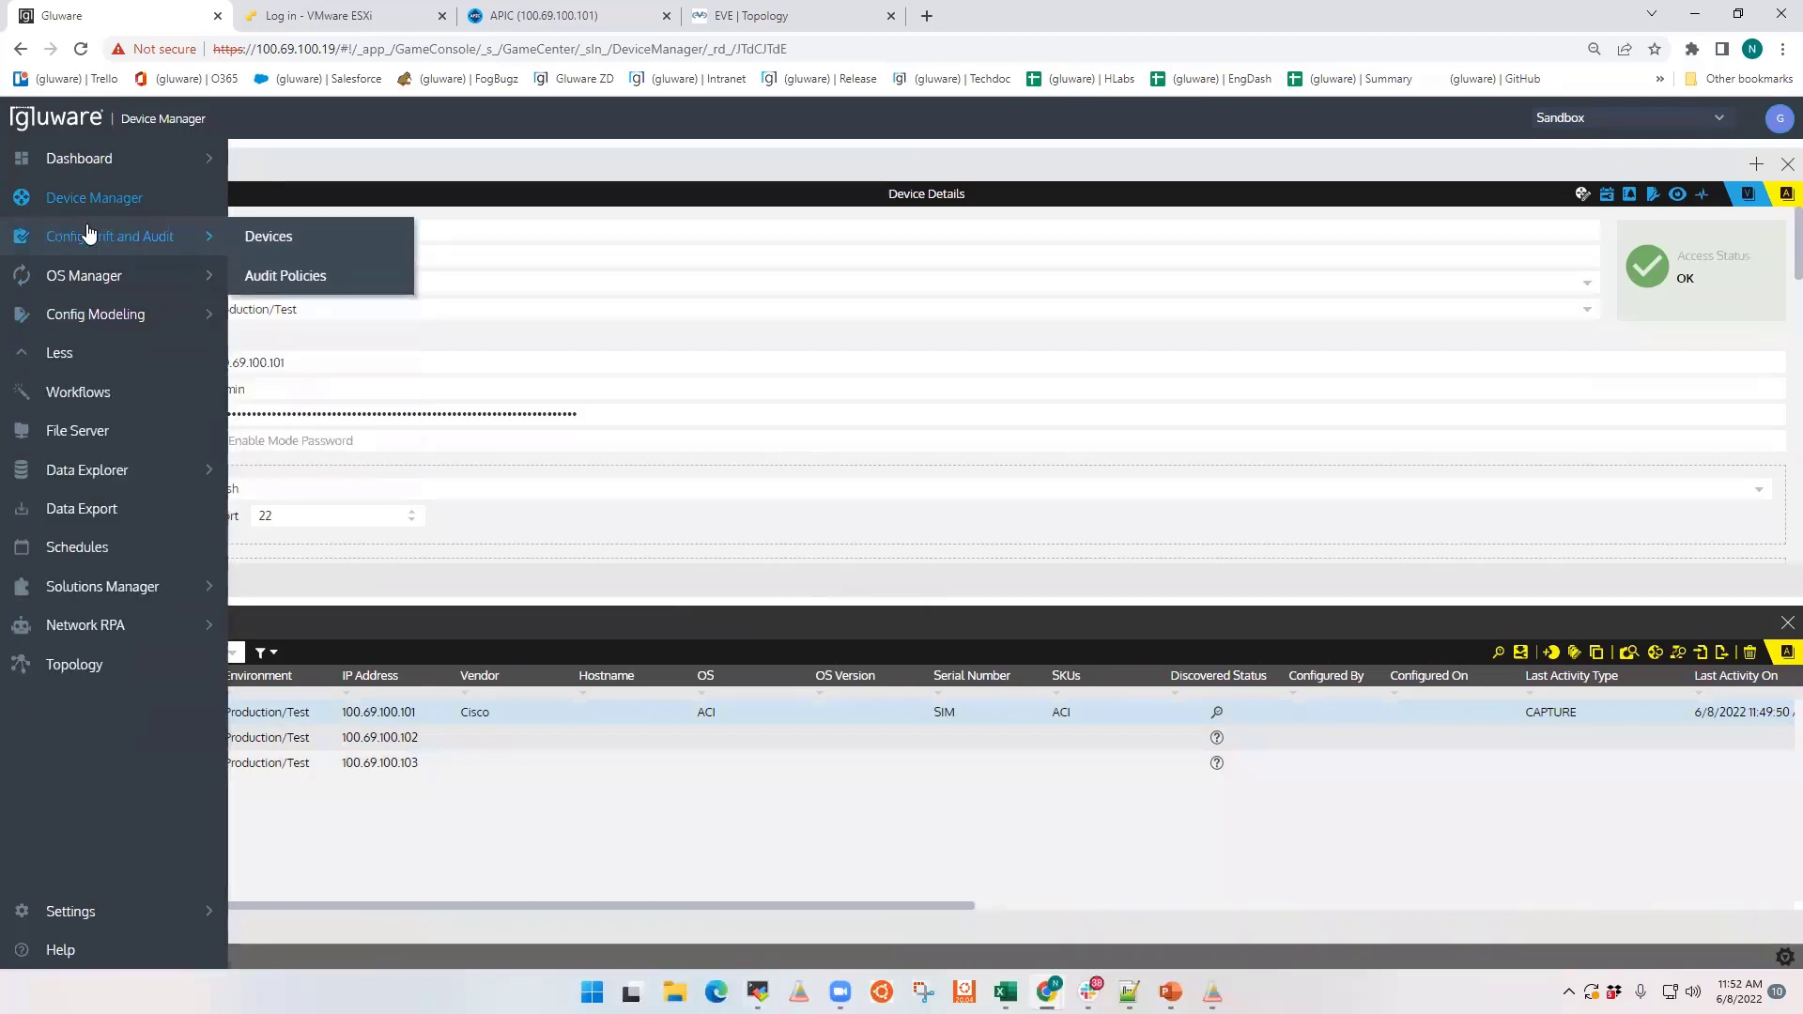
pyautogui.click(274, 236)
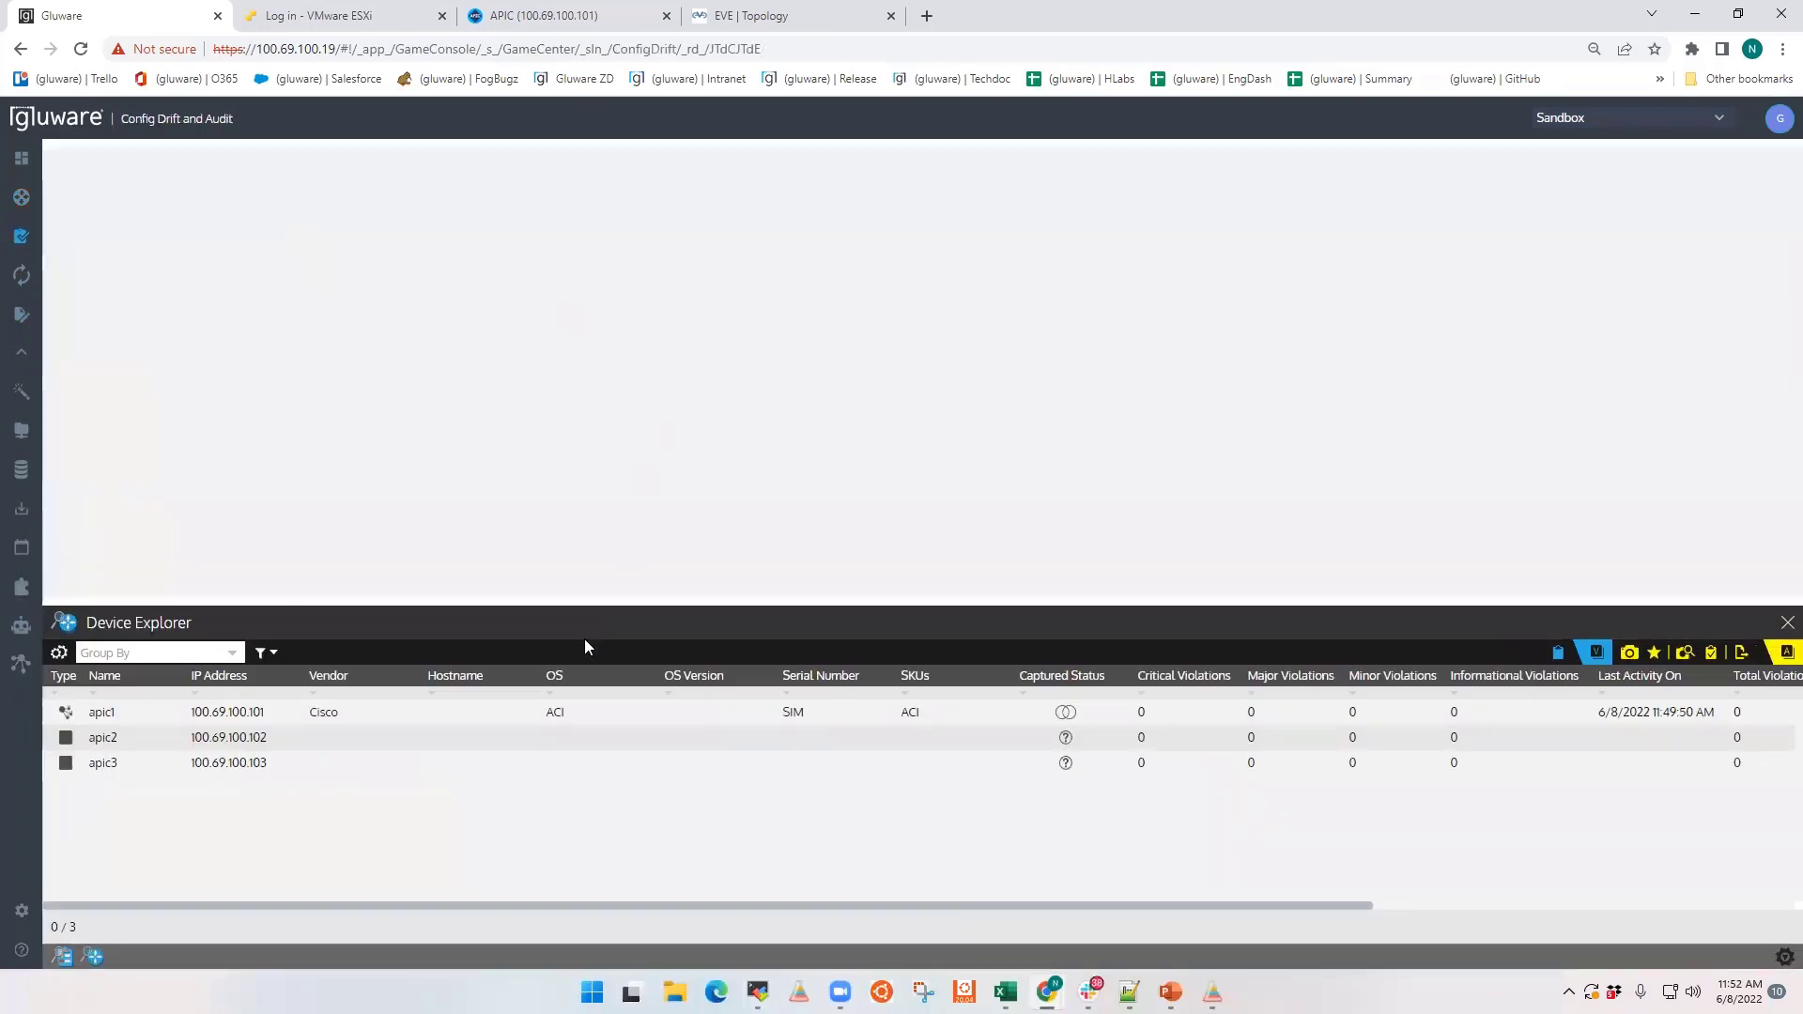
pyautogui.moveTo(1067, 715)
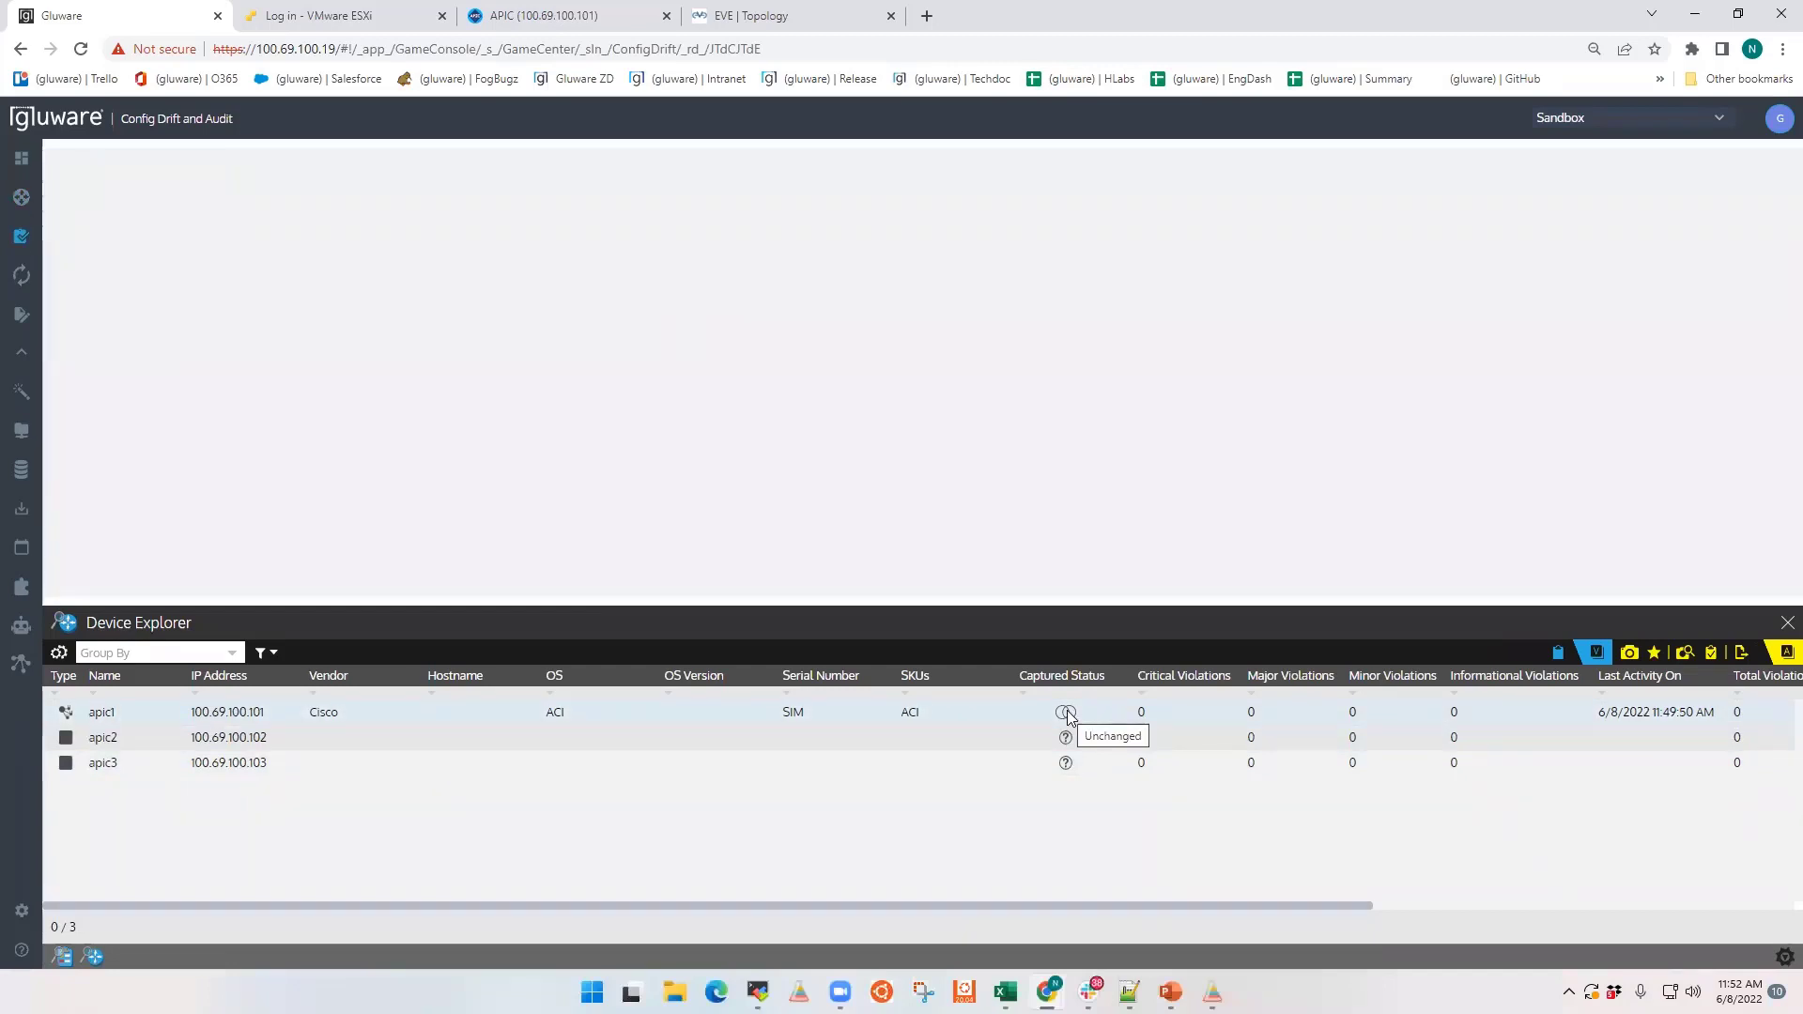
pyautogui.click(1068, 717)
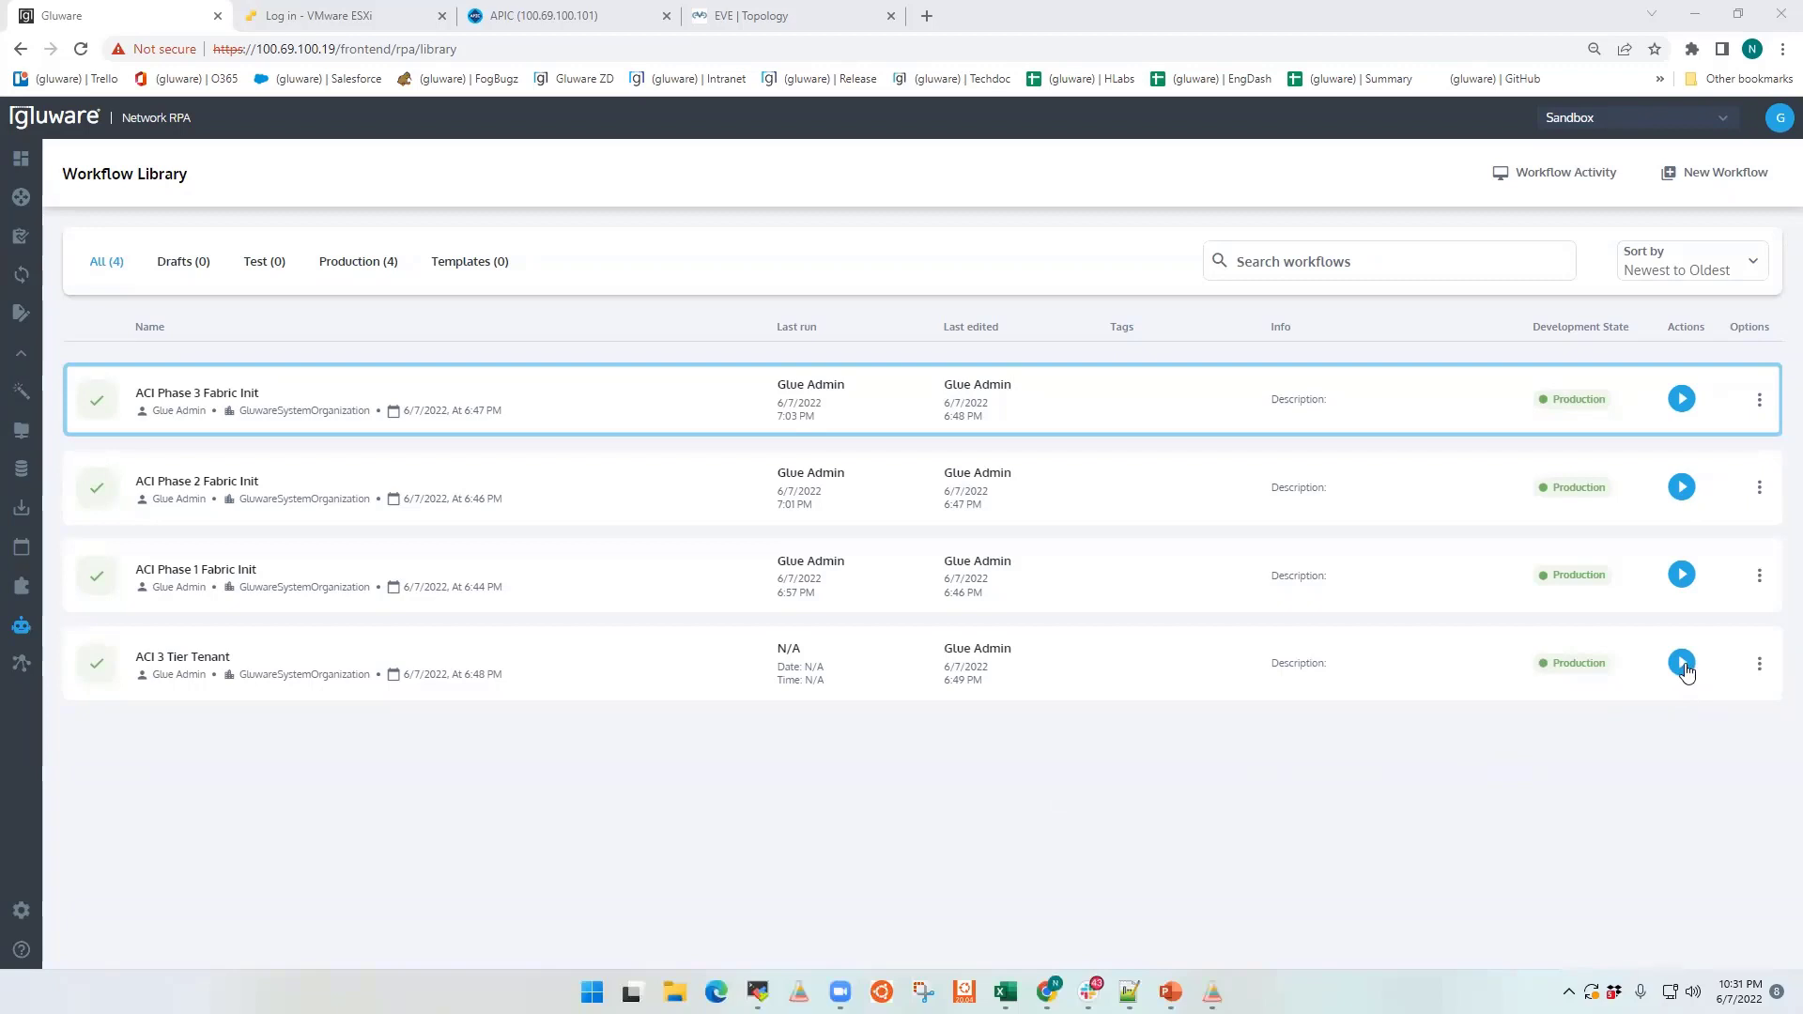
# Step: Execute the ACI 3 Tier Tenant workflow from the Workflow Library and open its log in an enlarged pane
pyautogui.click(1682, 664)
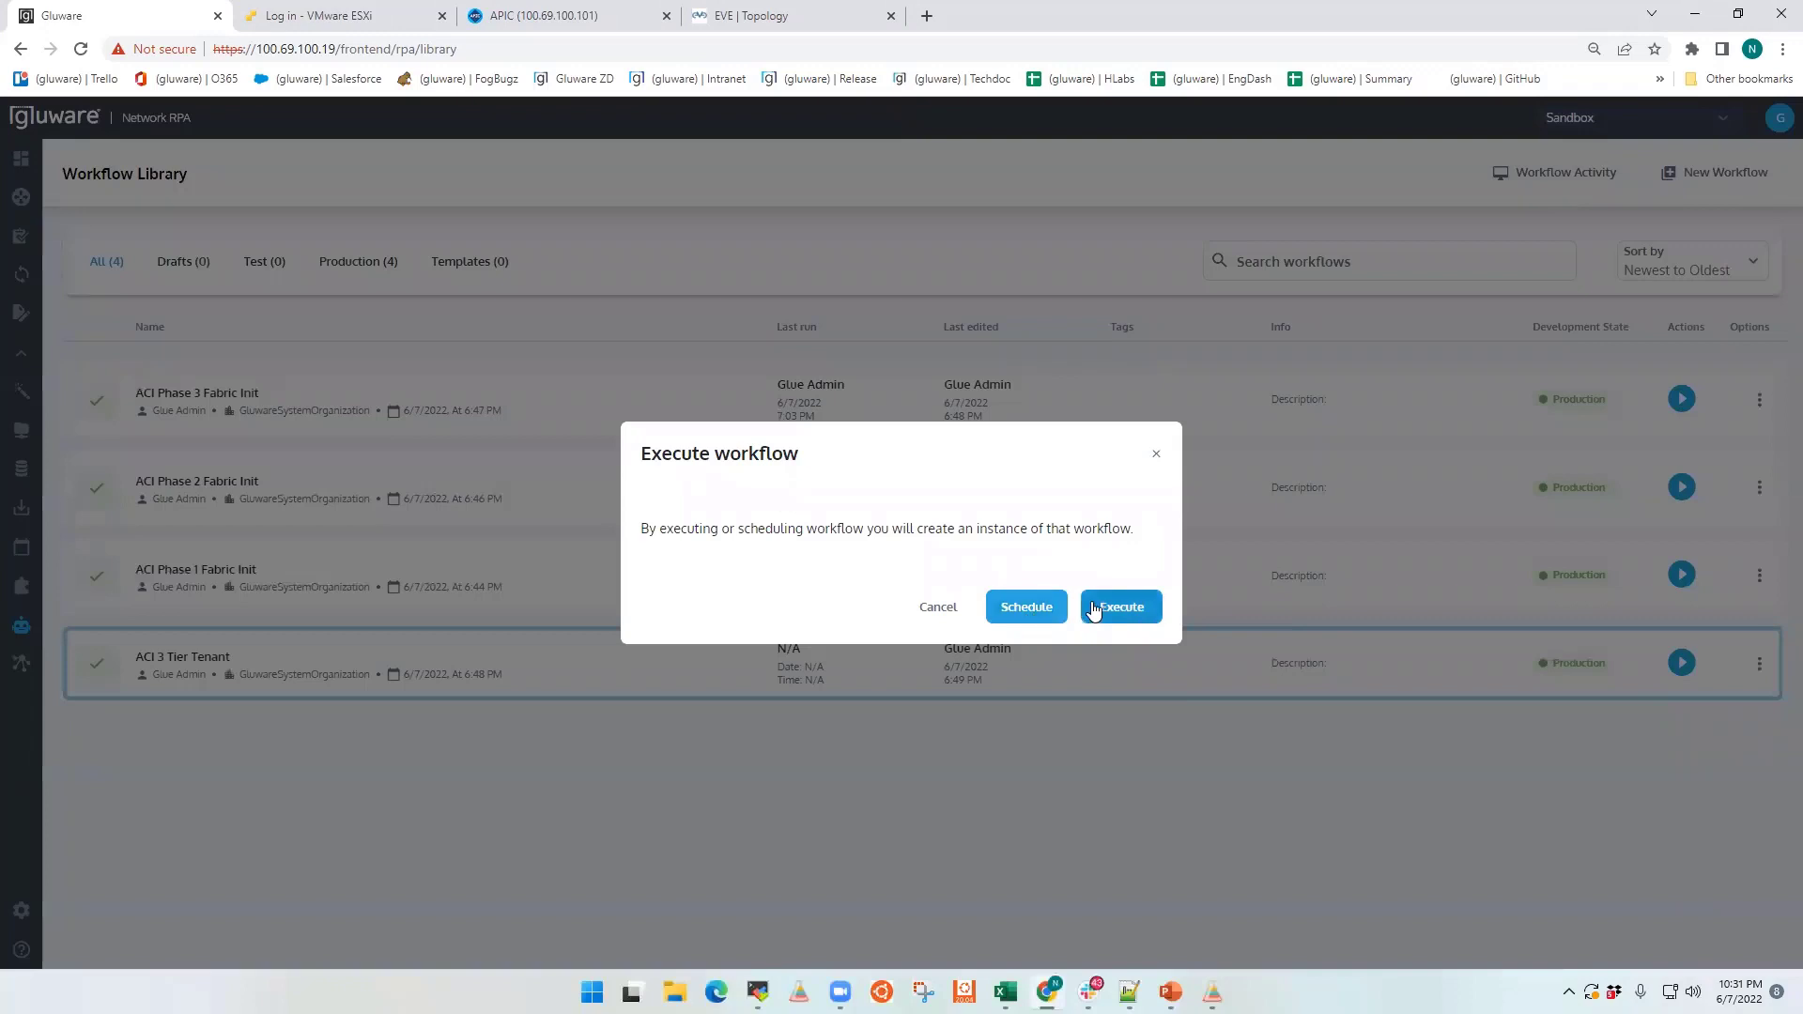
pyautogui.click(1099, 607)
pyautogui.click(997, 616)
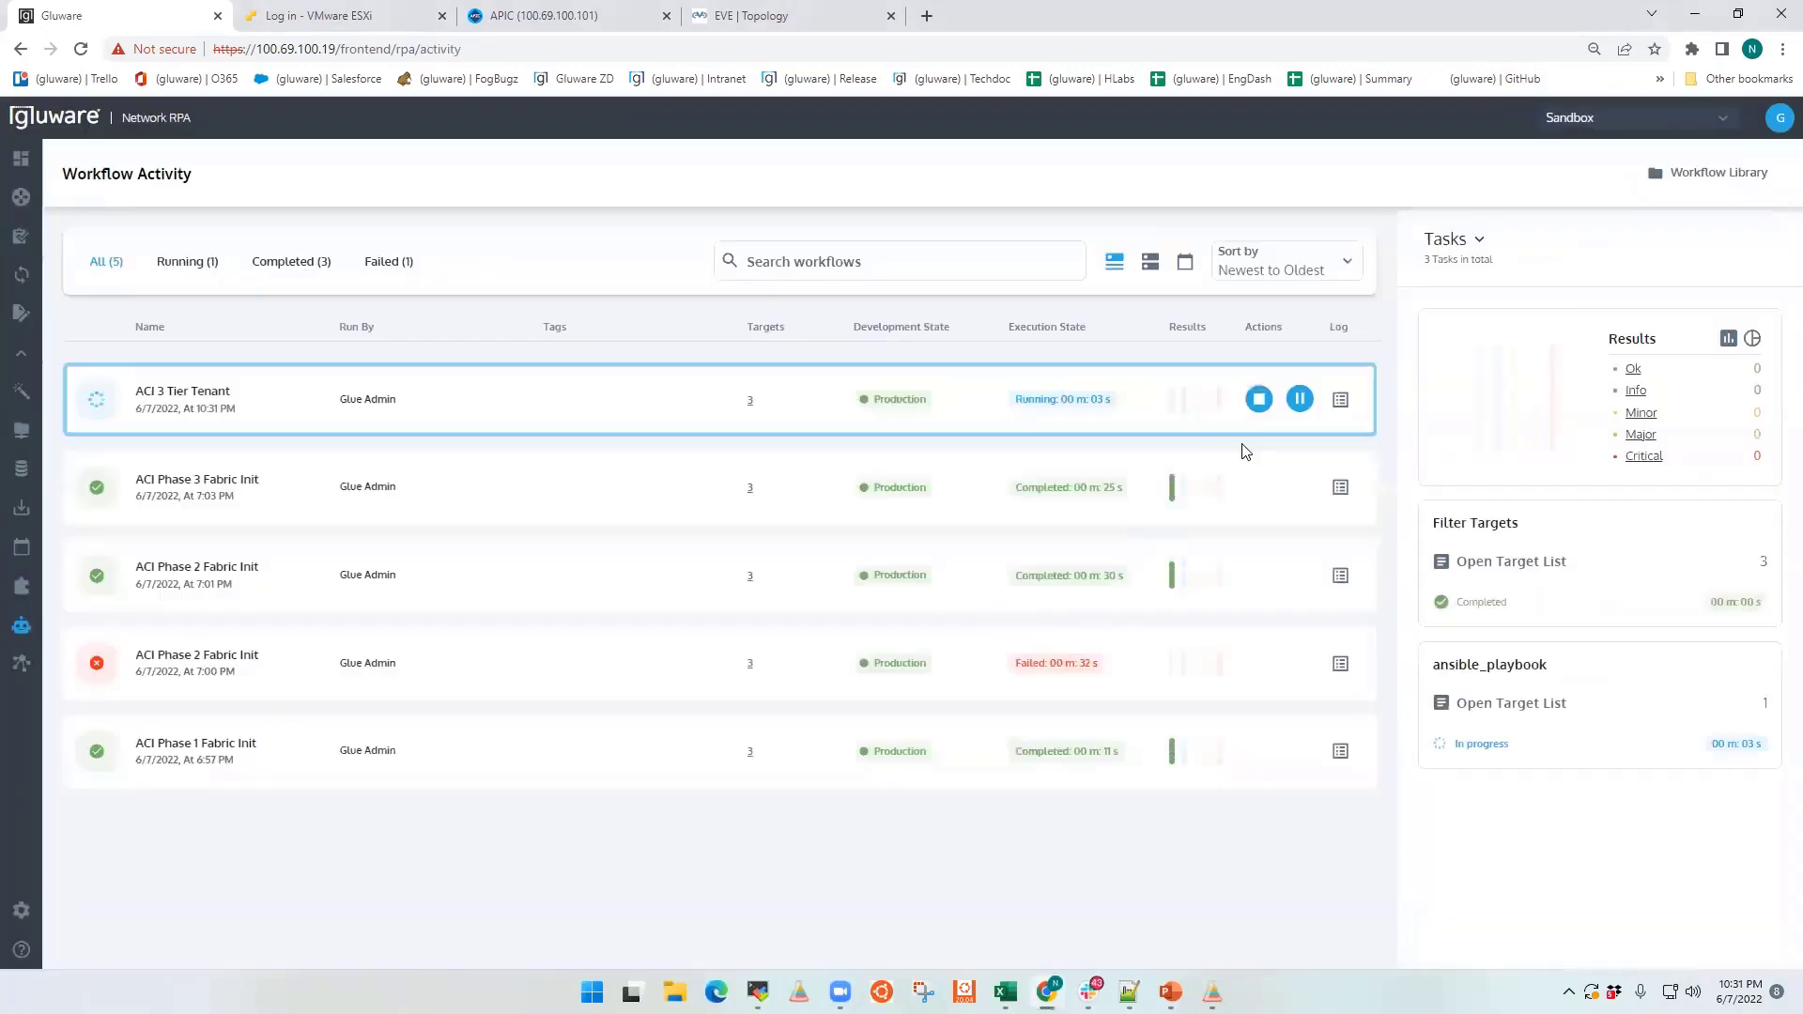
pyautogui.click(1341, 402)
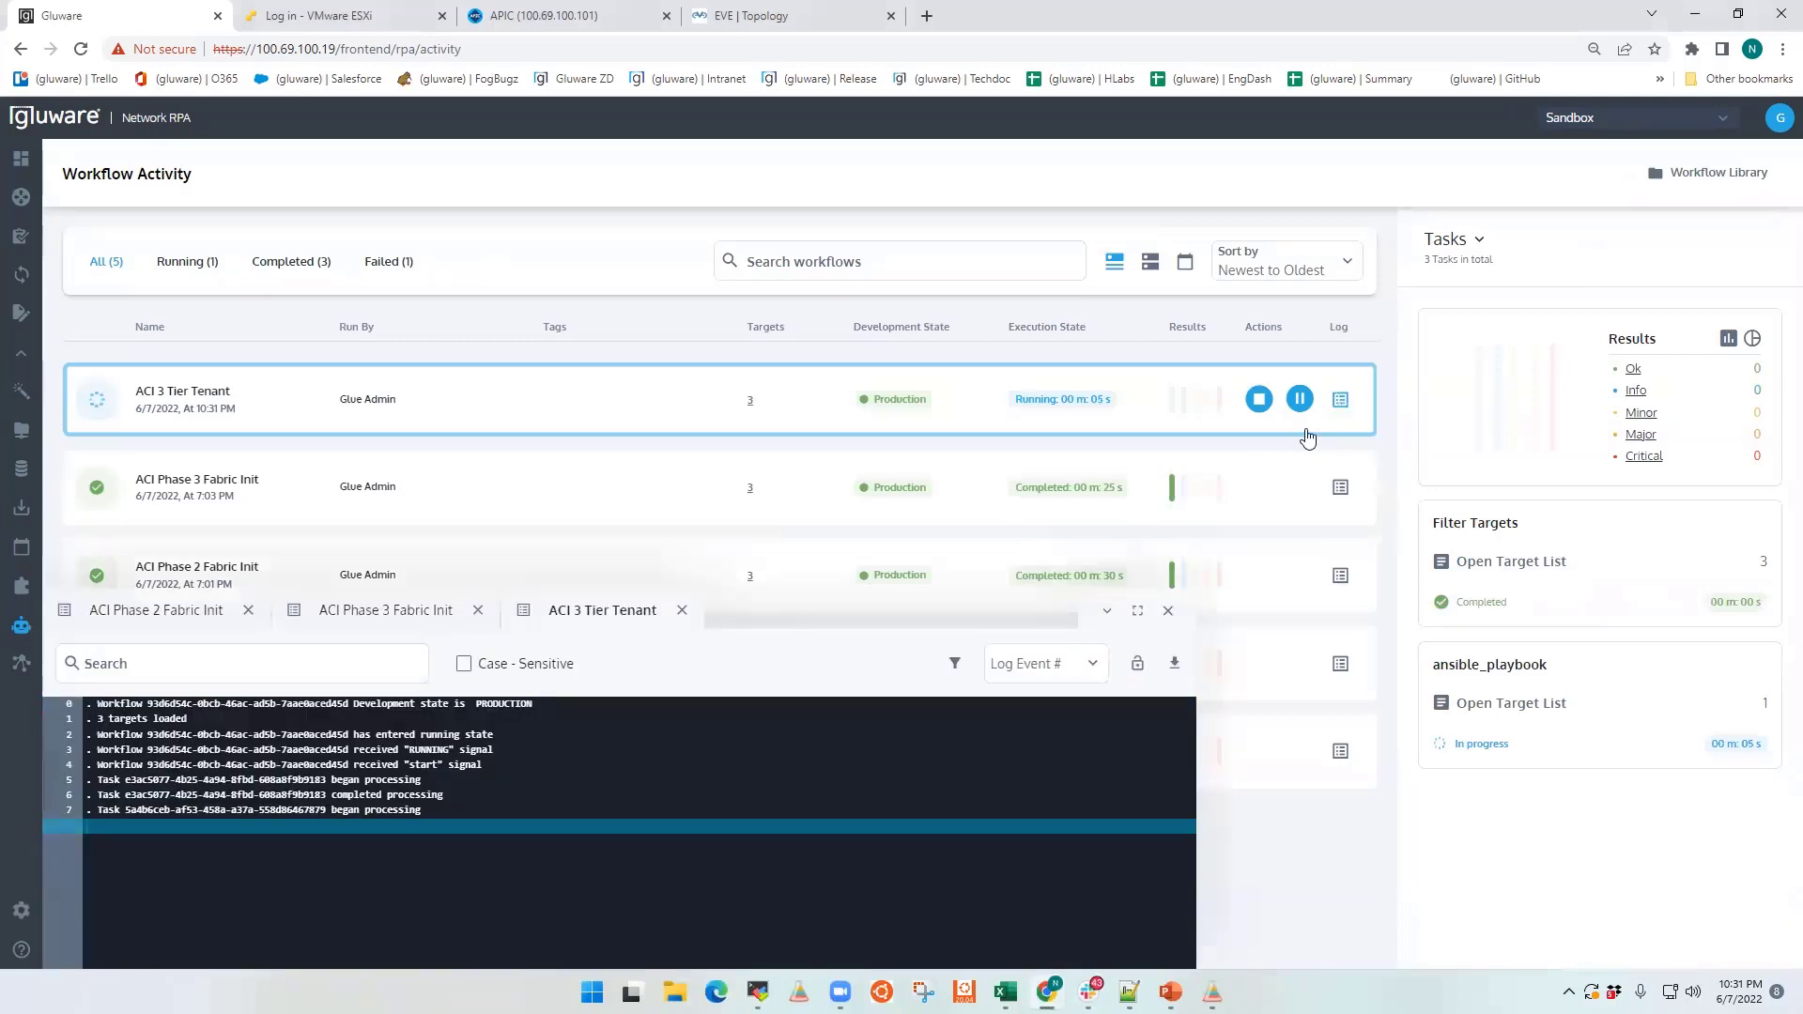
pyautogui.moveTo(1198, 626); pyautogui.dragTo(1395, 564)
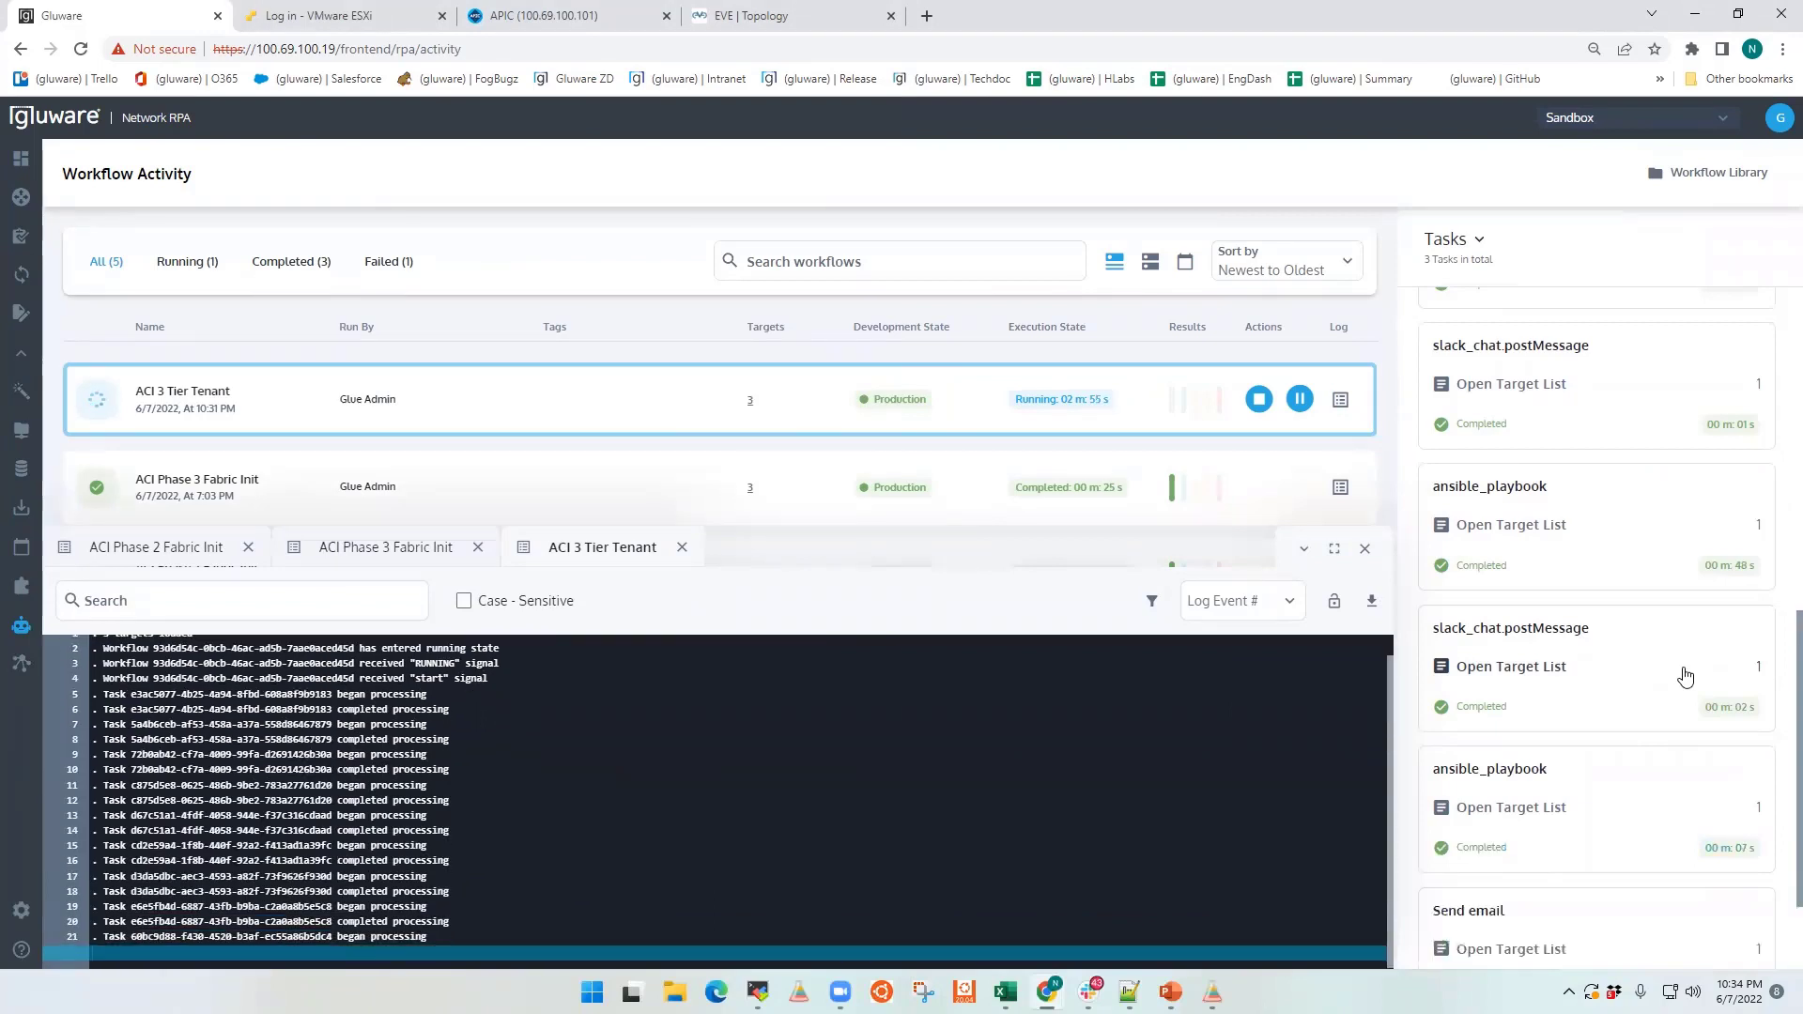
# Step: Review the task list and results of the ACI 3 Tier Tenant workflow run
pyautogui.scroll(-2, 1659, 685)
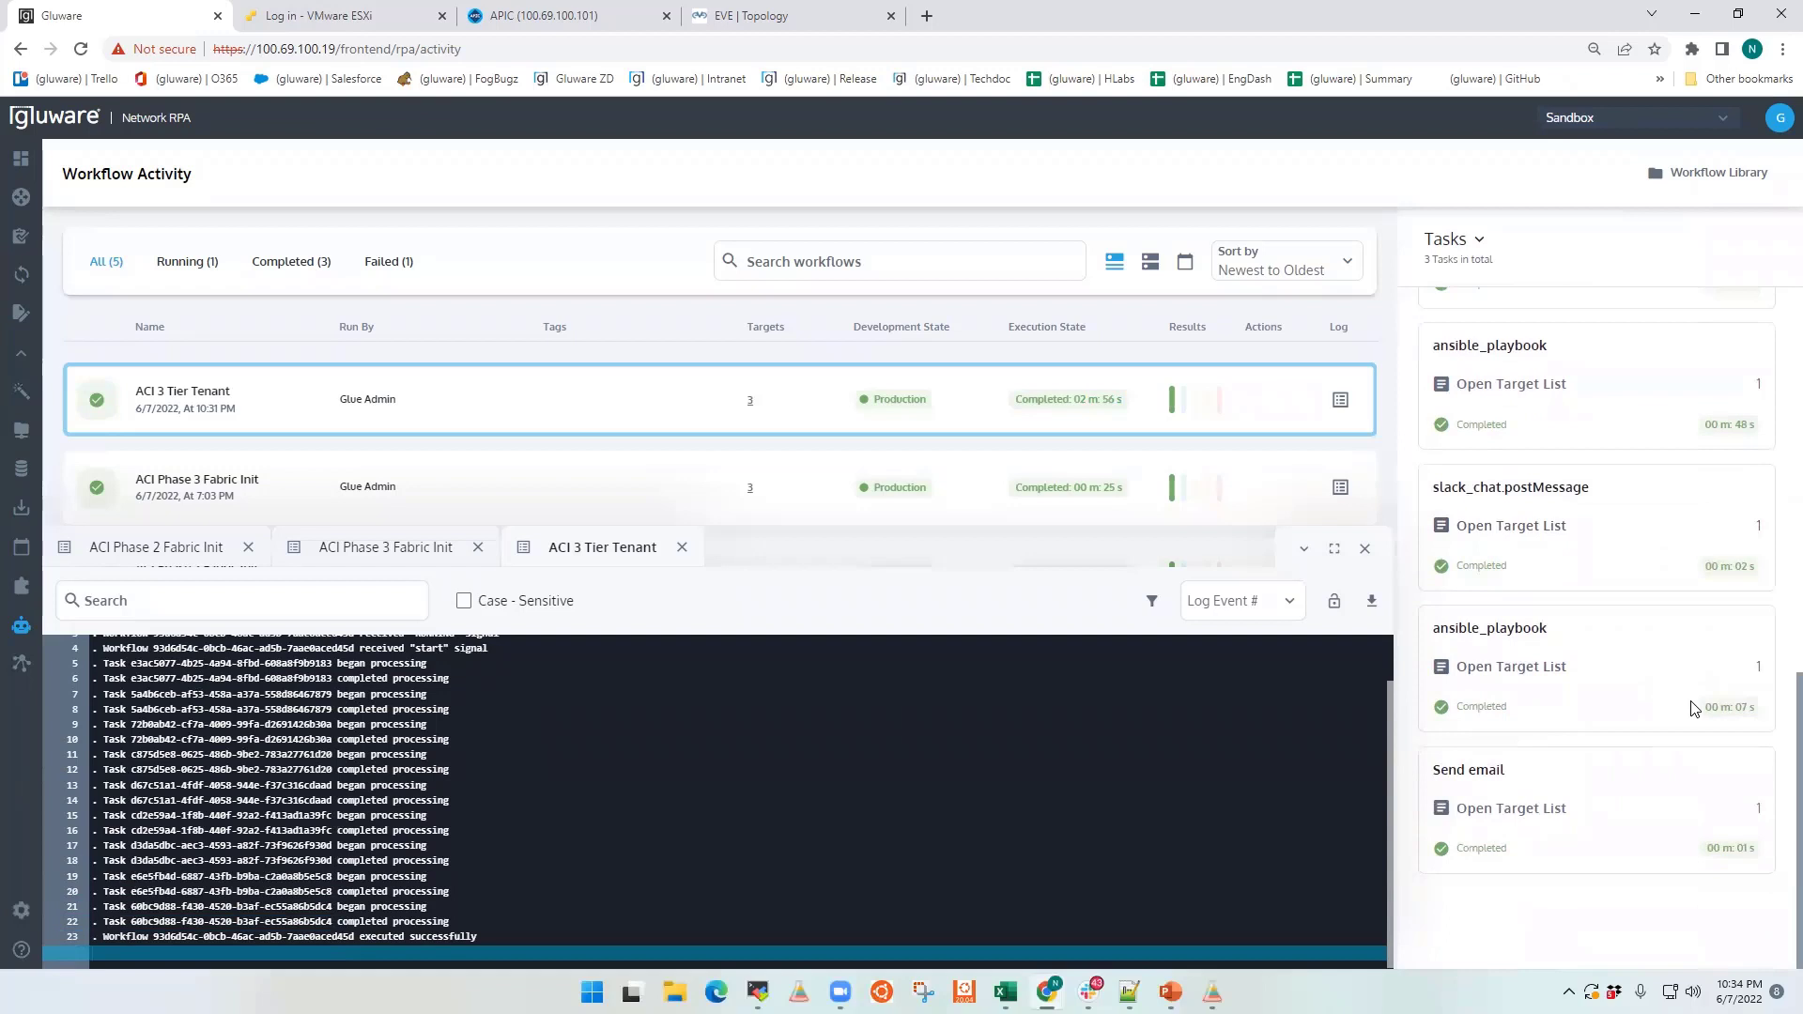
pyautogui.scroll(5, 1713, 711)
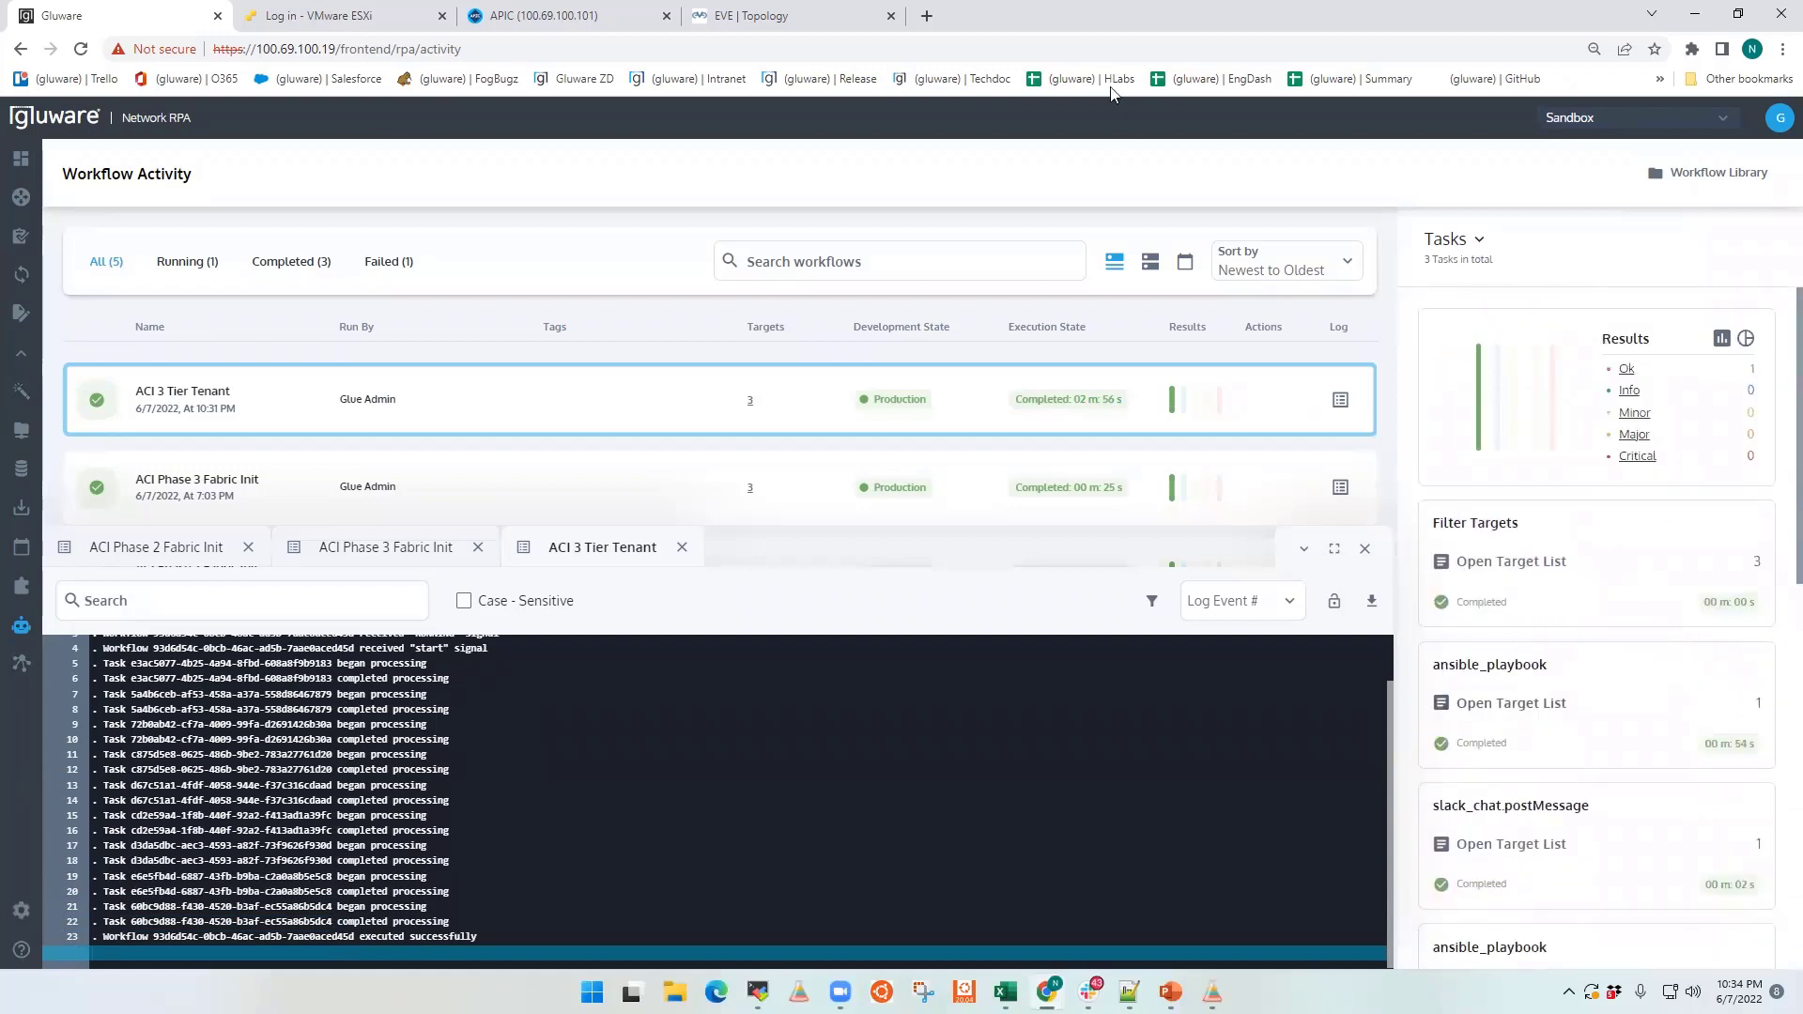
# Step: Switch to the APIC web interface and log in as admin with the account password
pyautogui.click(578, 16)
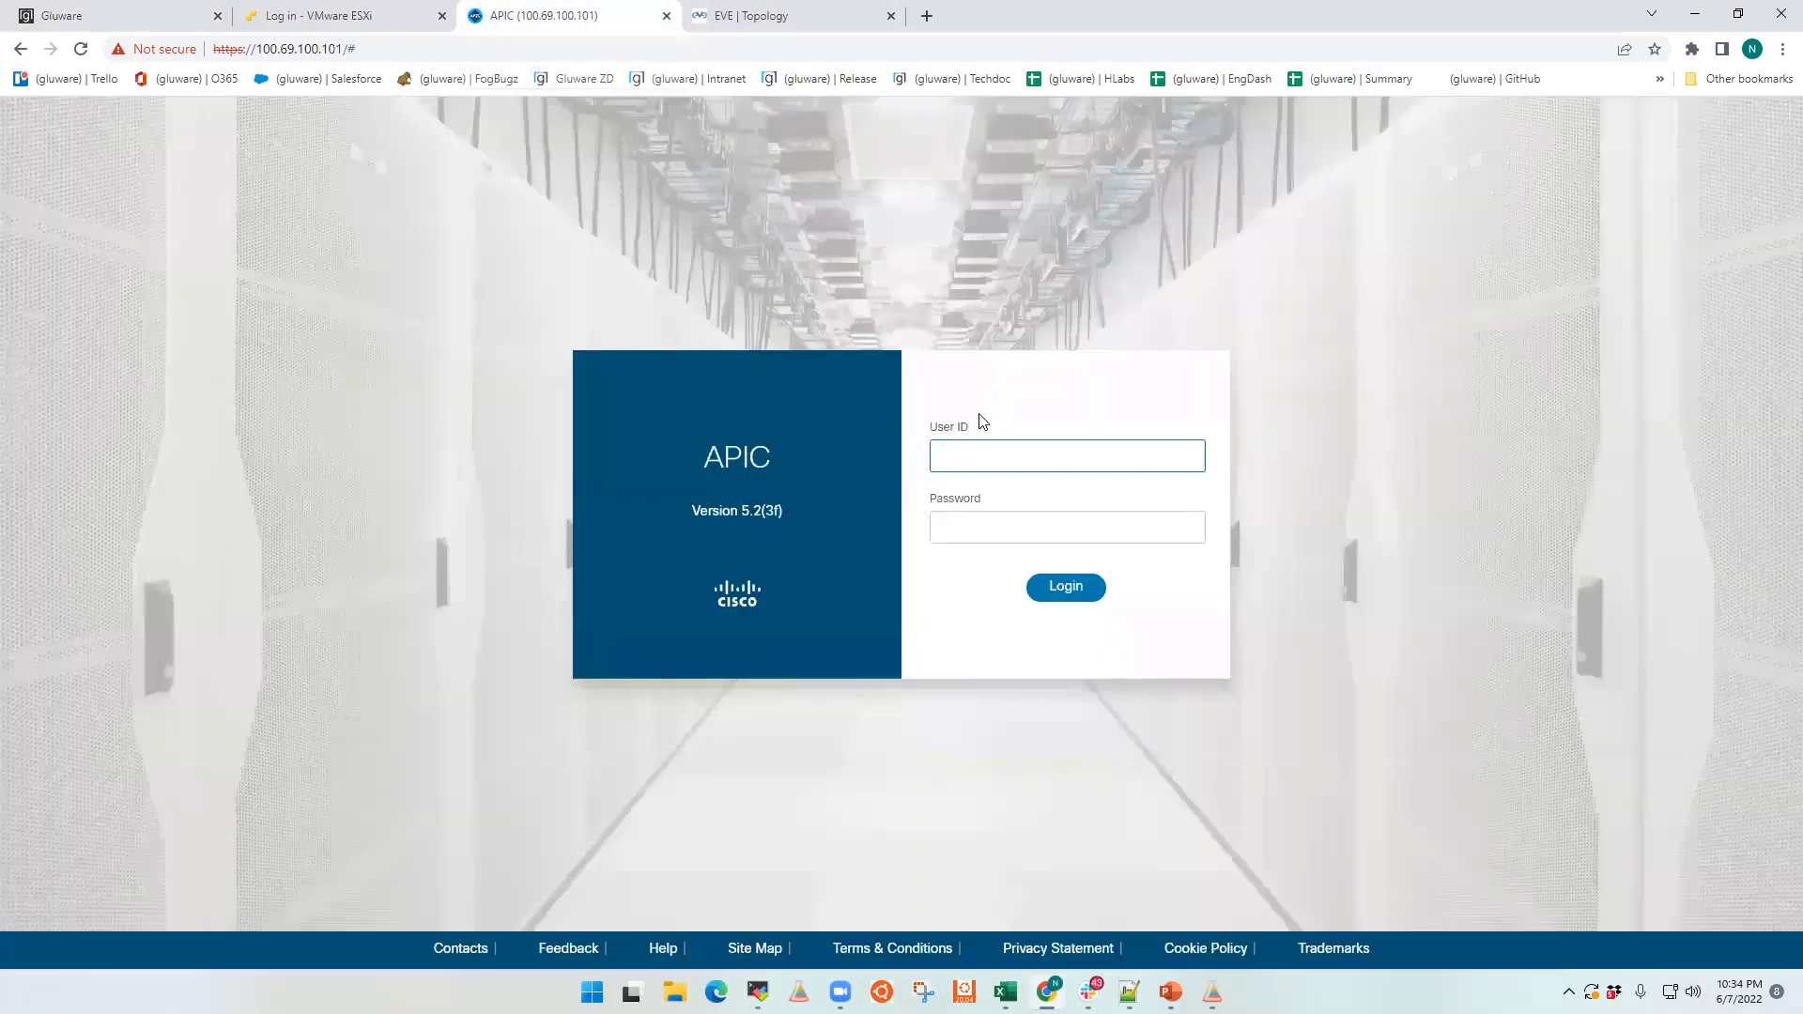
pyautogui.write('admin')
pyautogui.press('Tab')
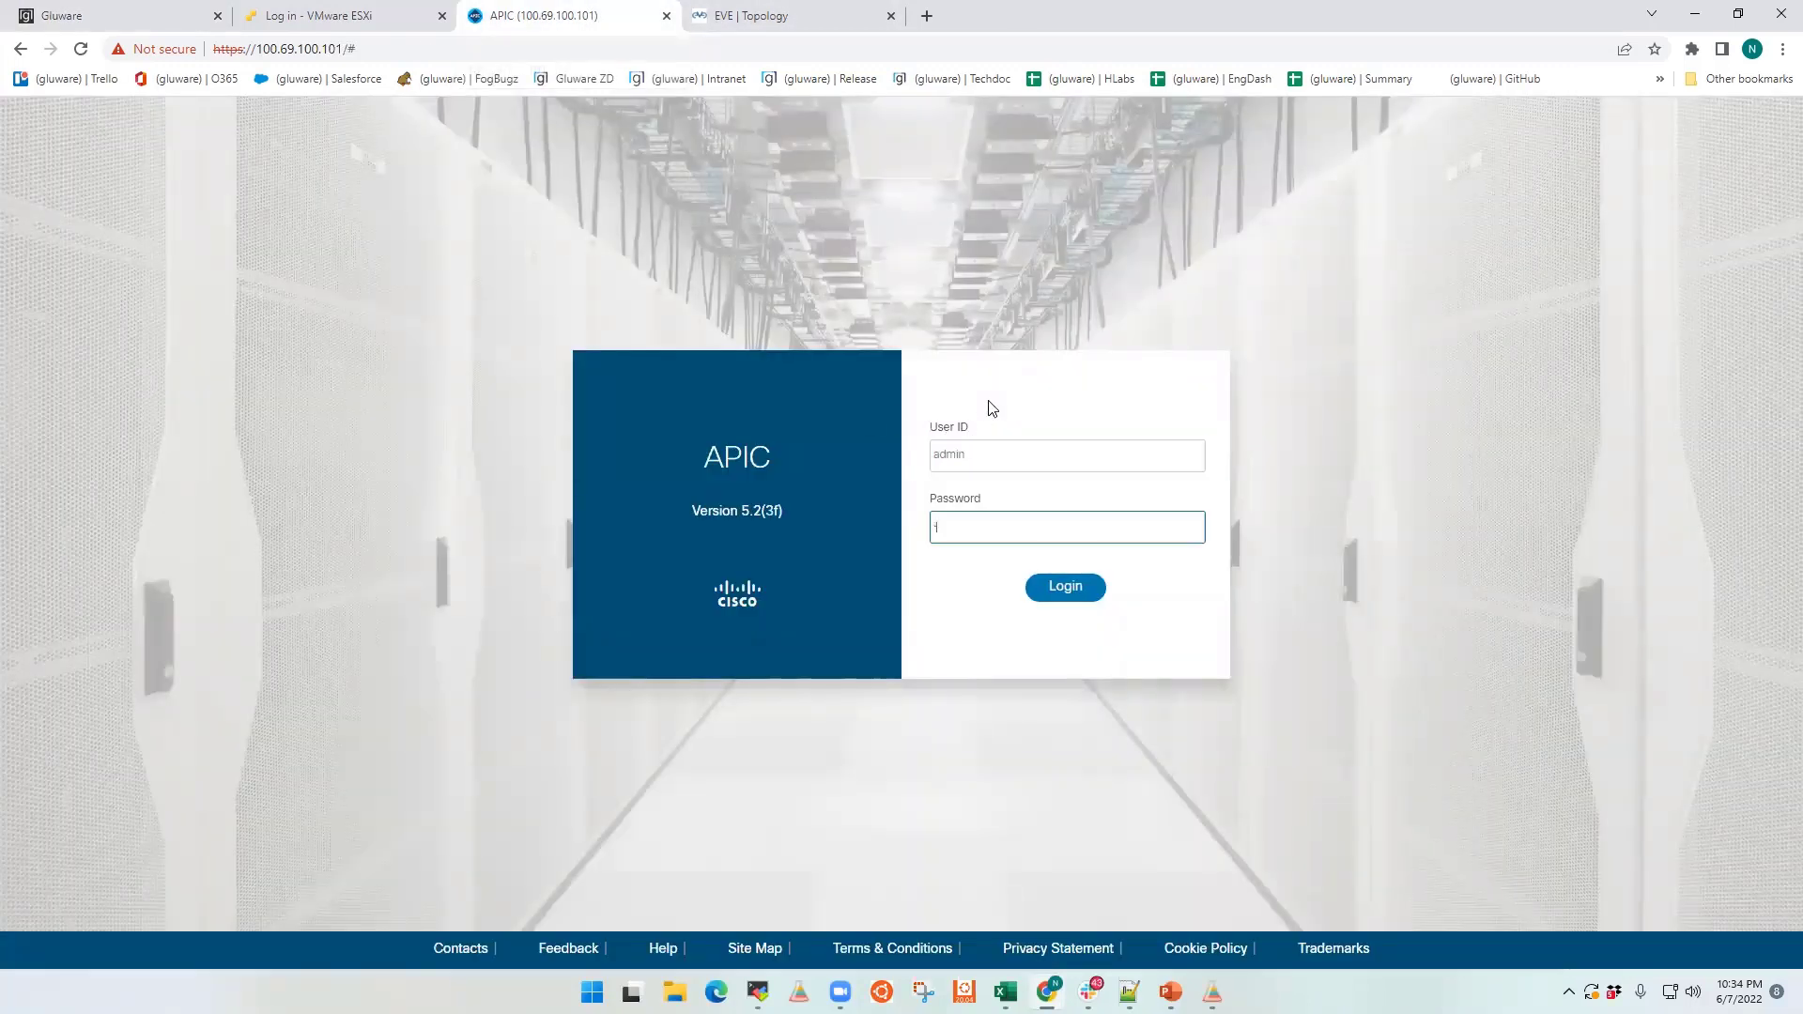
pyautogui.press('Return')
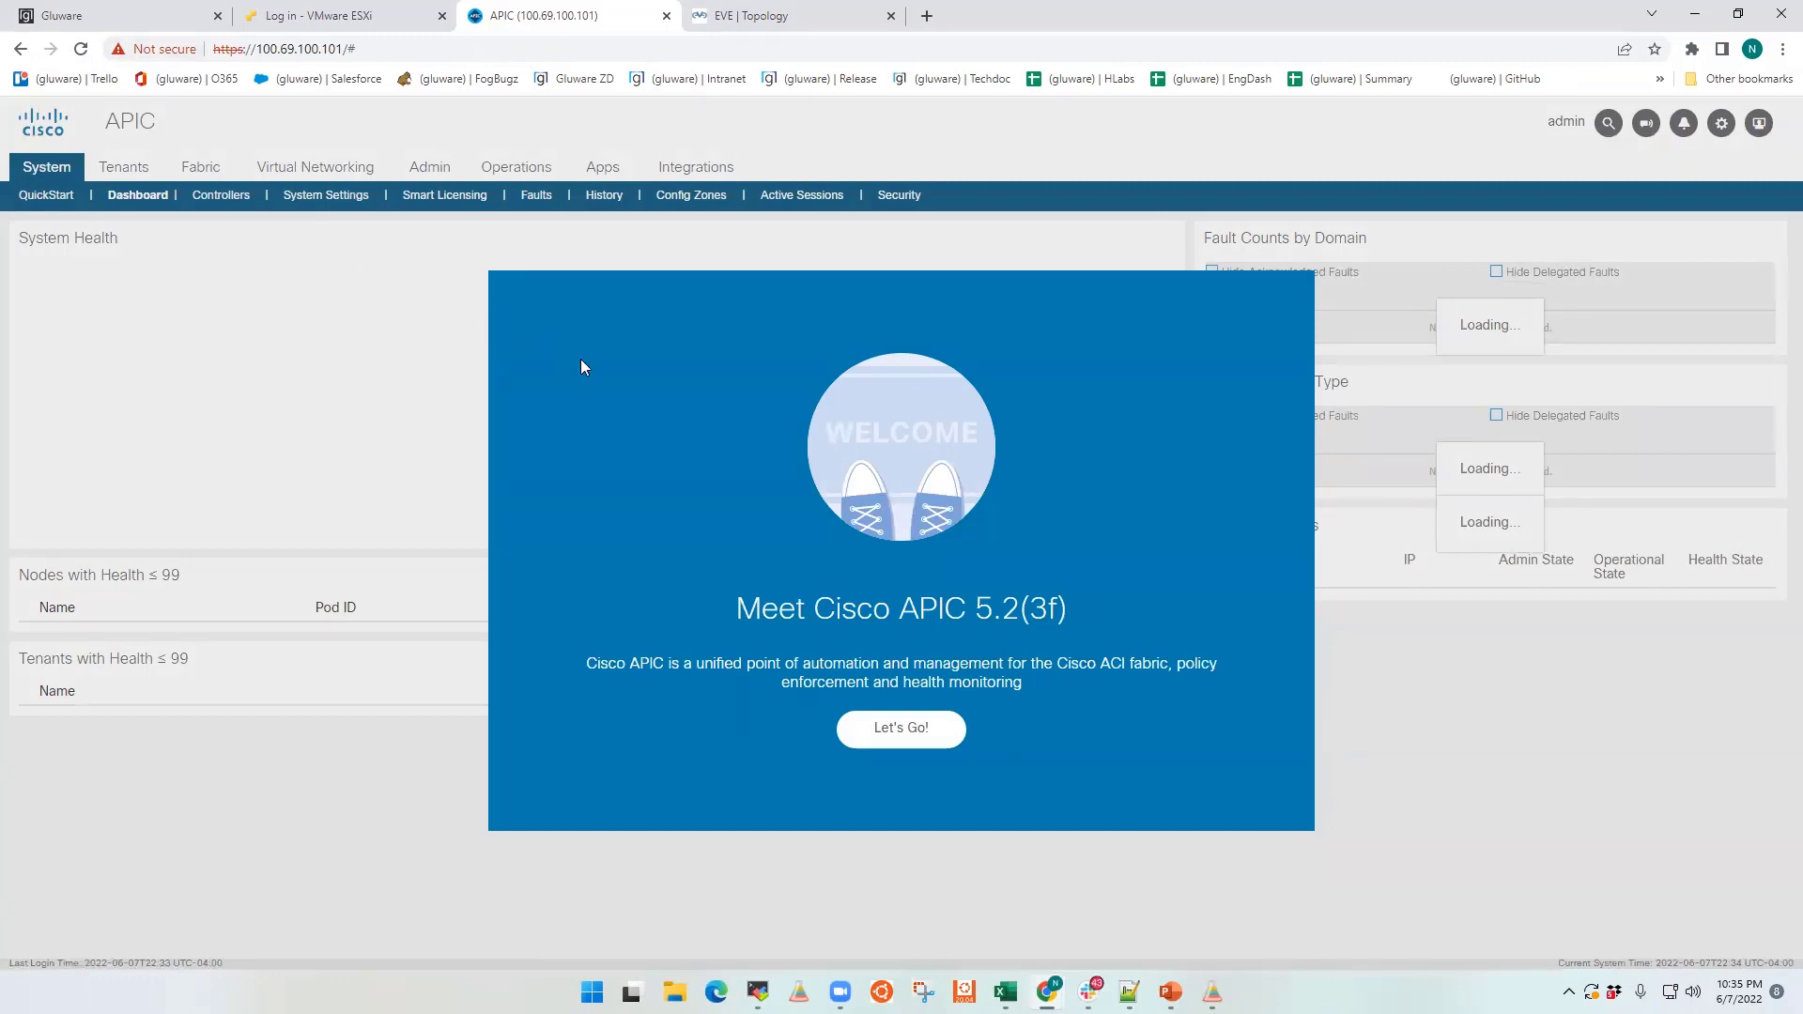
# Step: Open the ACI fabric setup overview and review the Fabric Membership and BGP configurations without saving
pyautogui.click(922, 732)
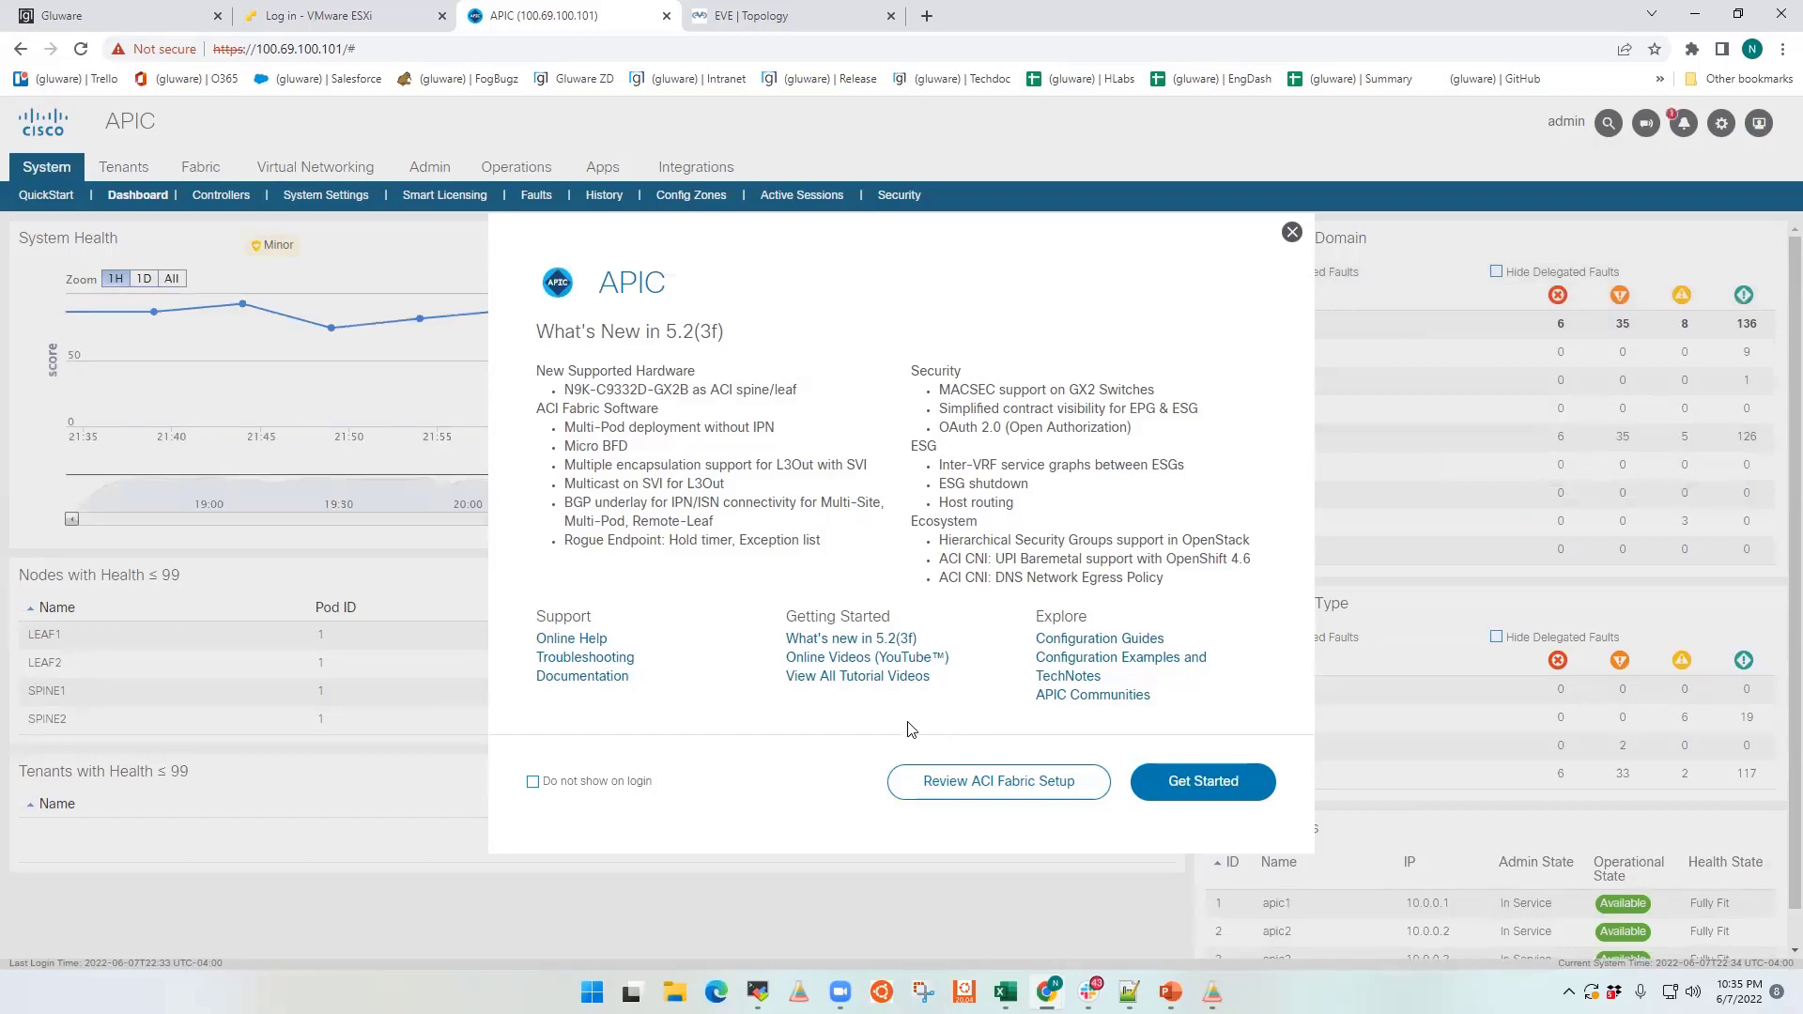
pyautogui.click(966, 800)
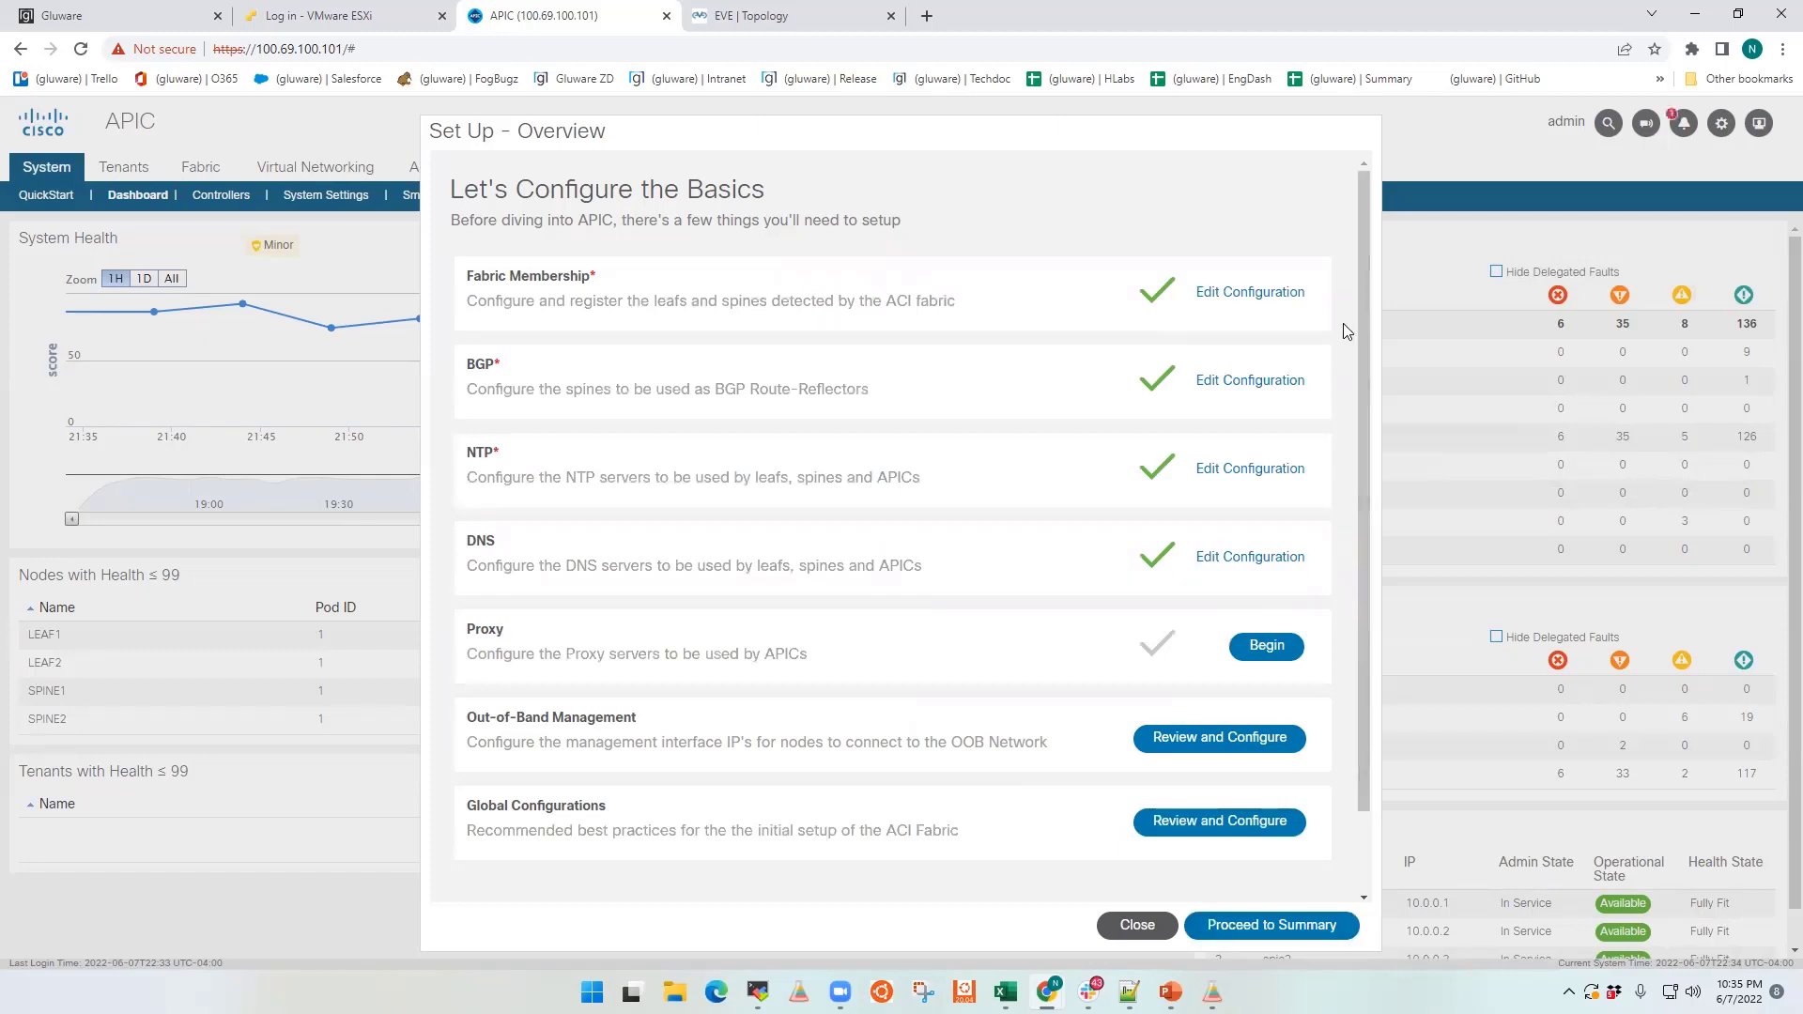
pyautogui.click(1240, 293)
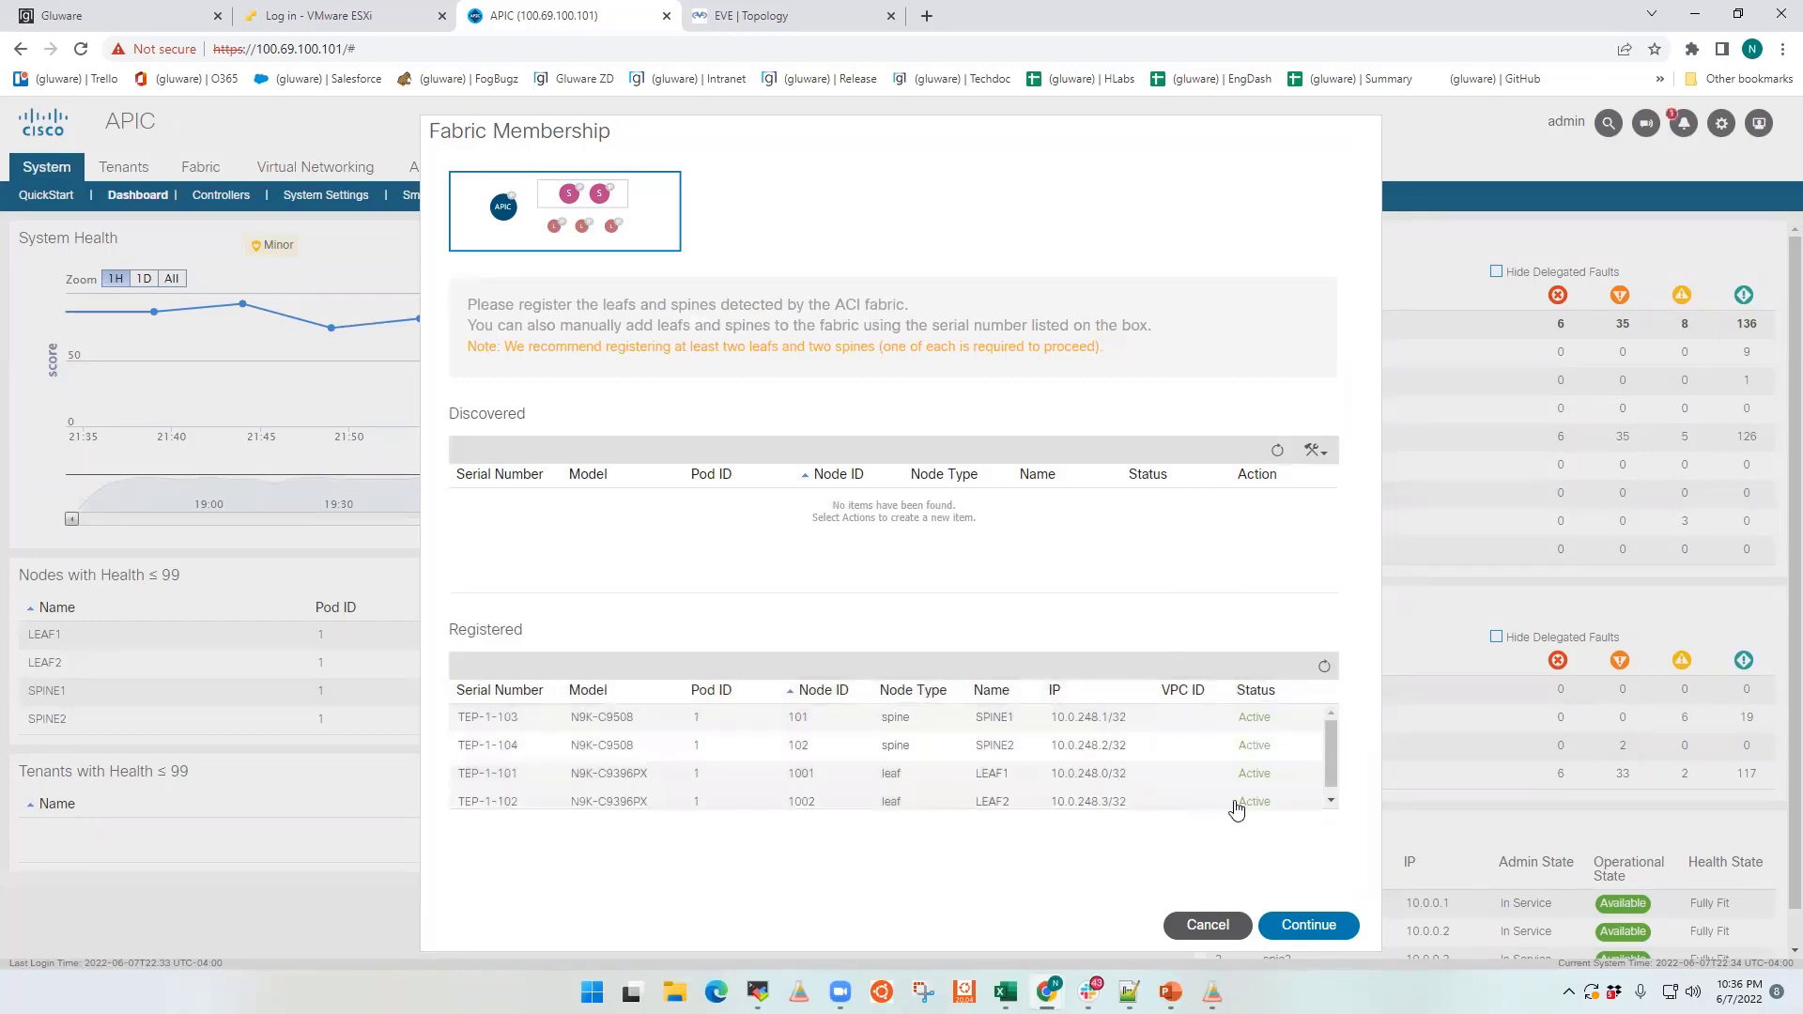
pyautogui.click(1209, 926)
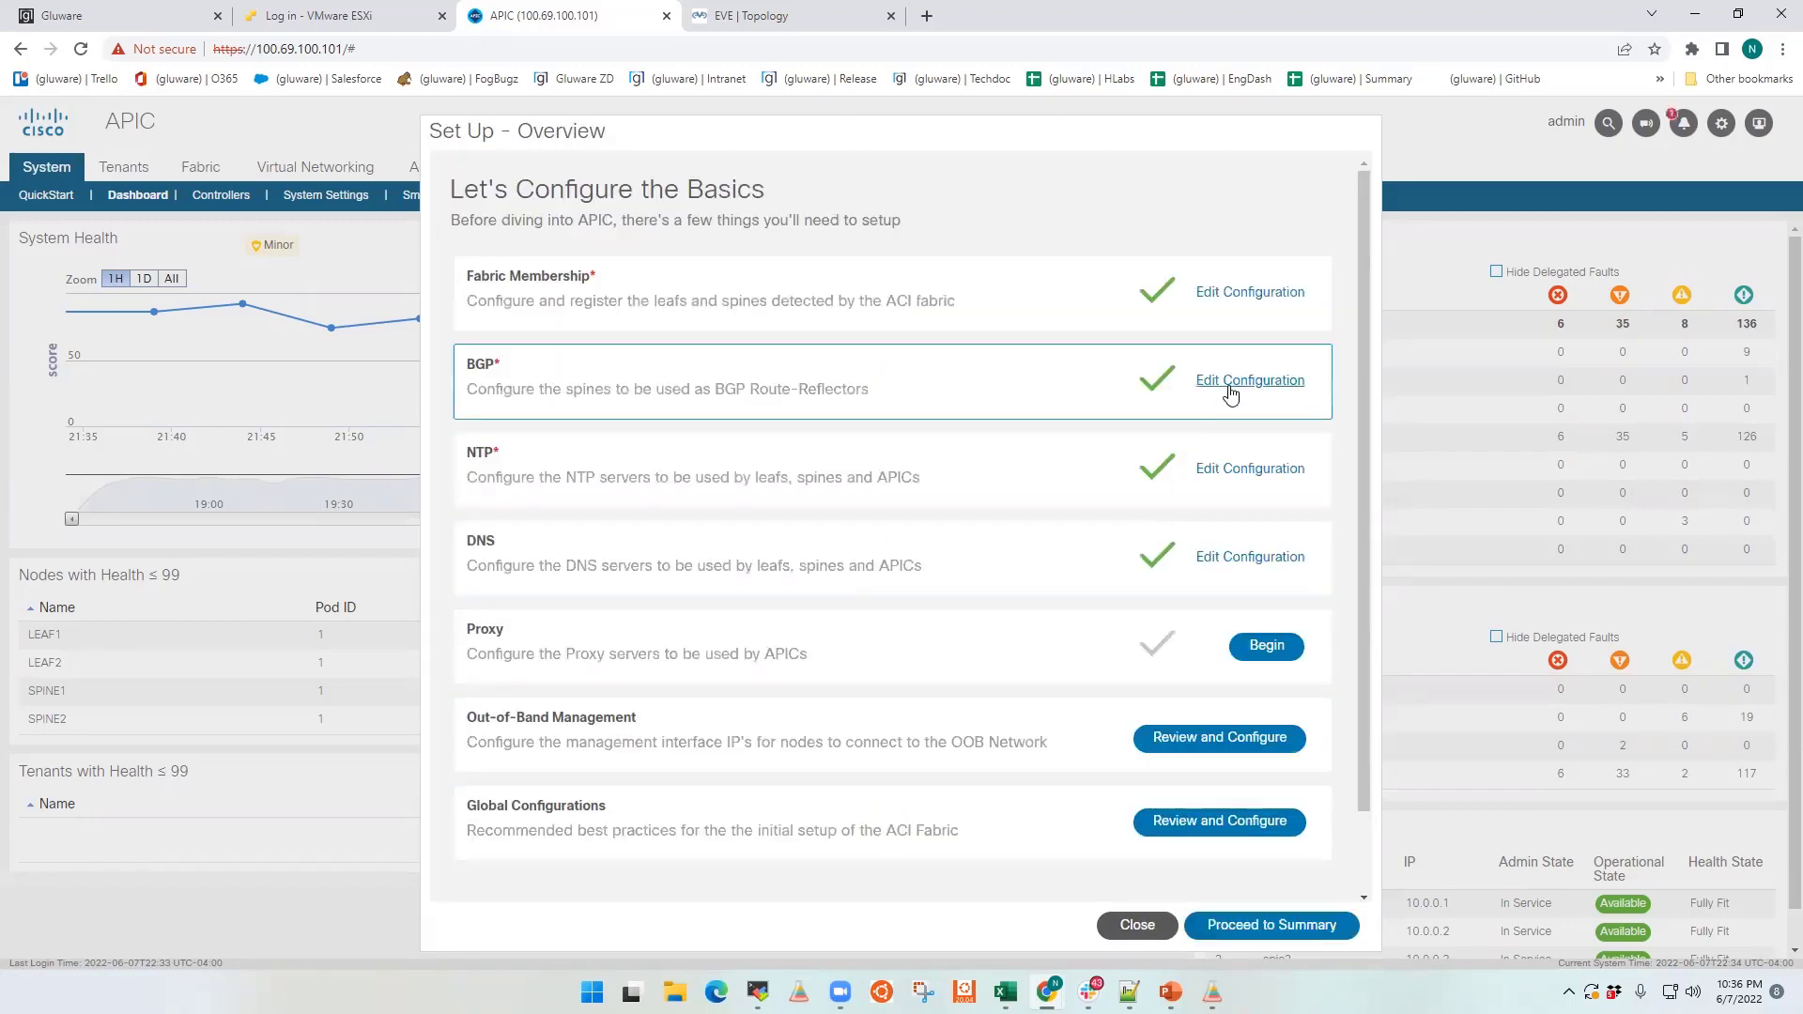
pyautogui.click(1233, 387)
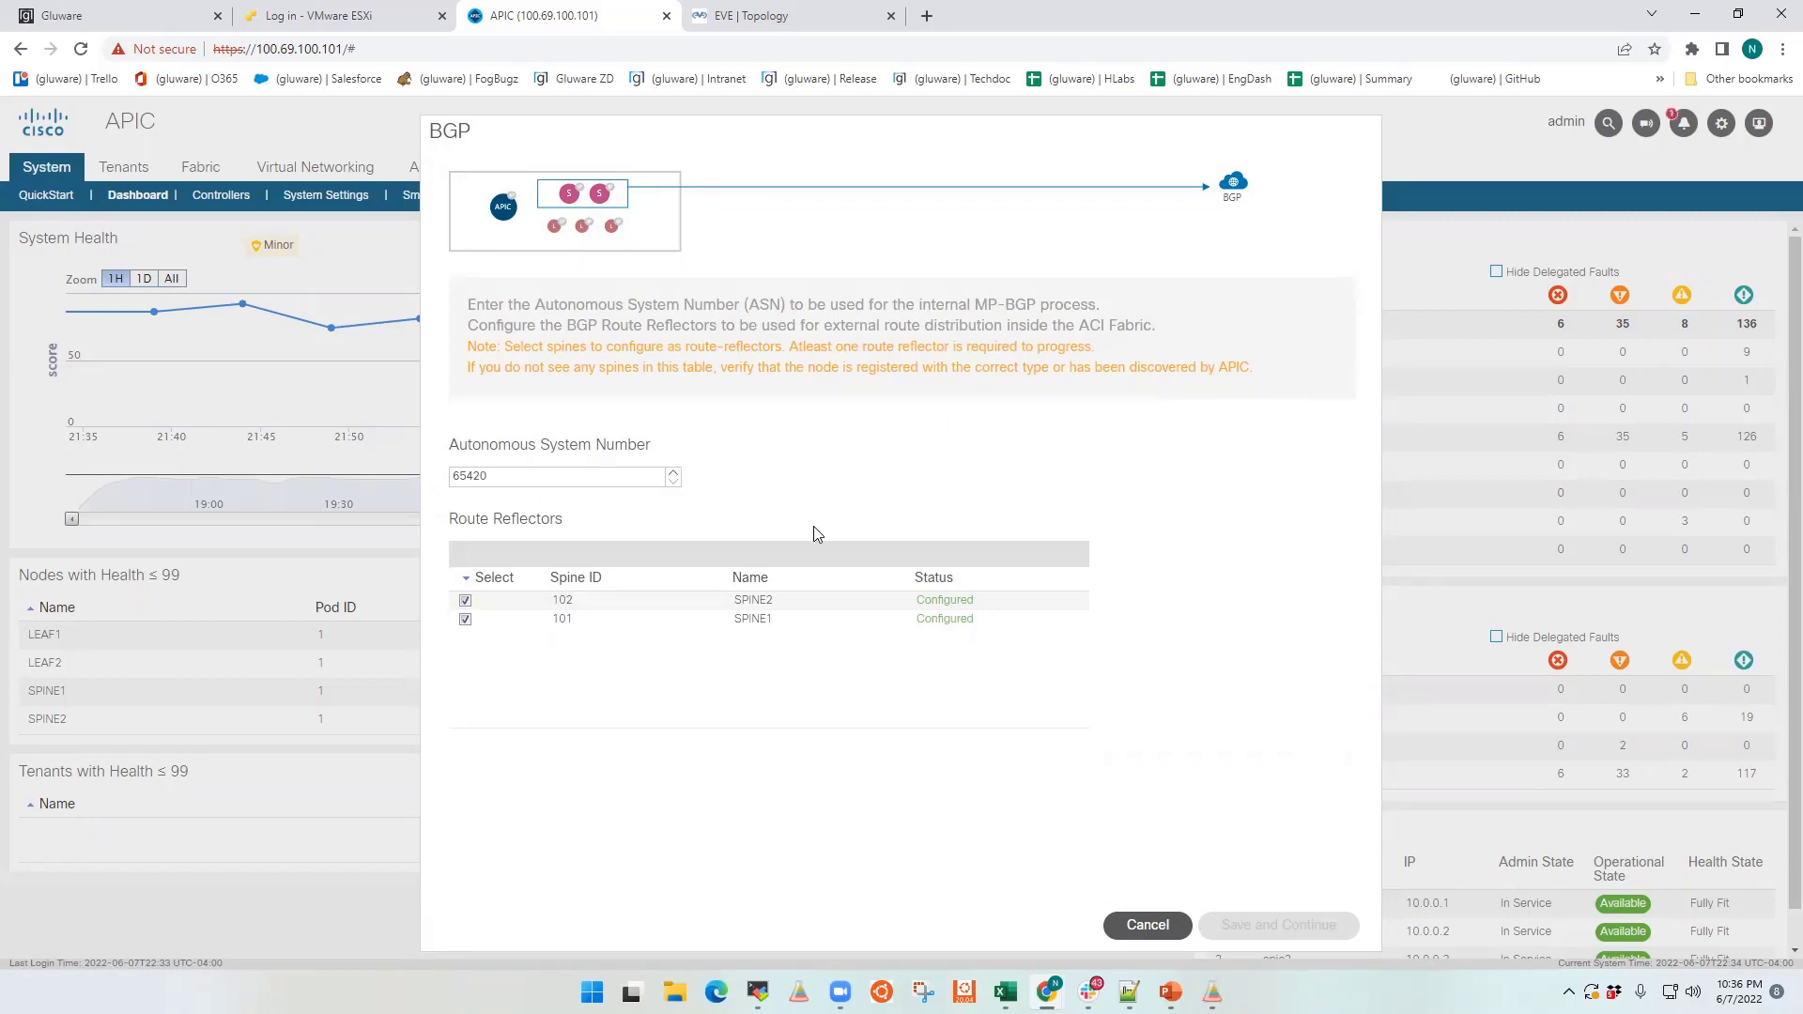
pyautogui.click(1157, 923)
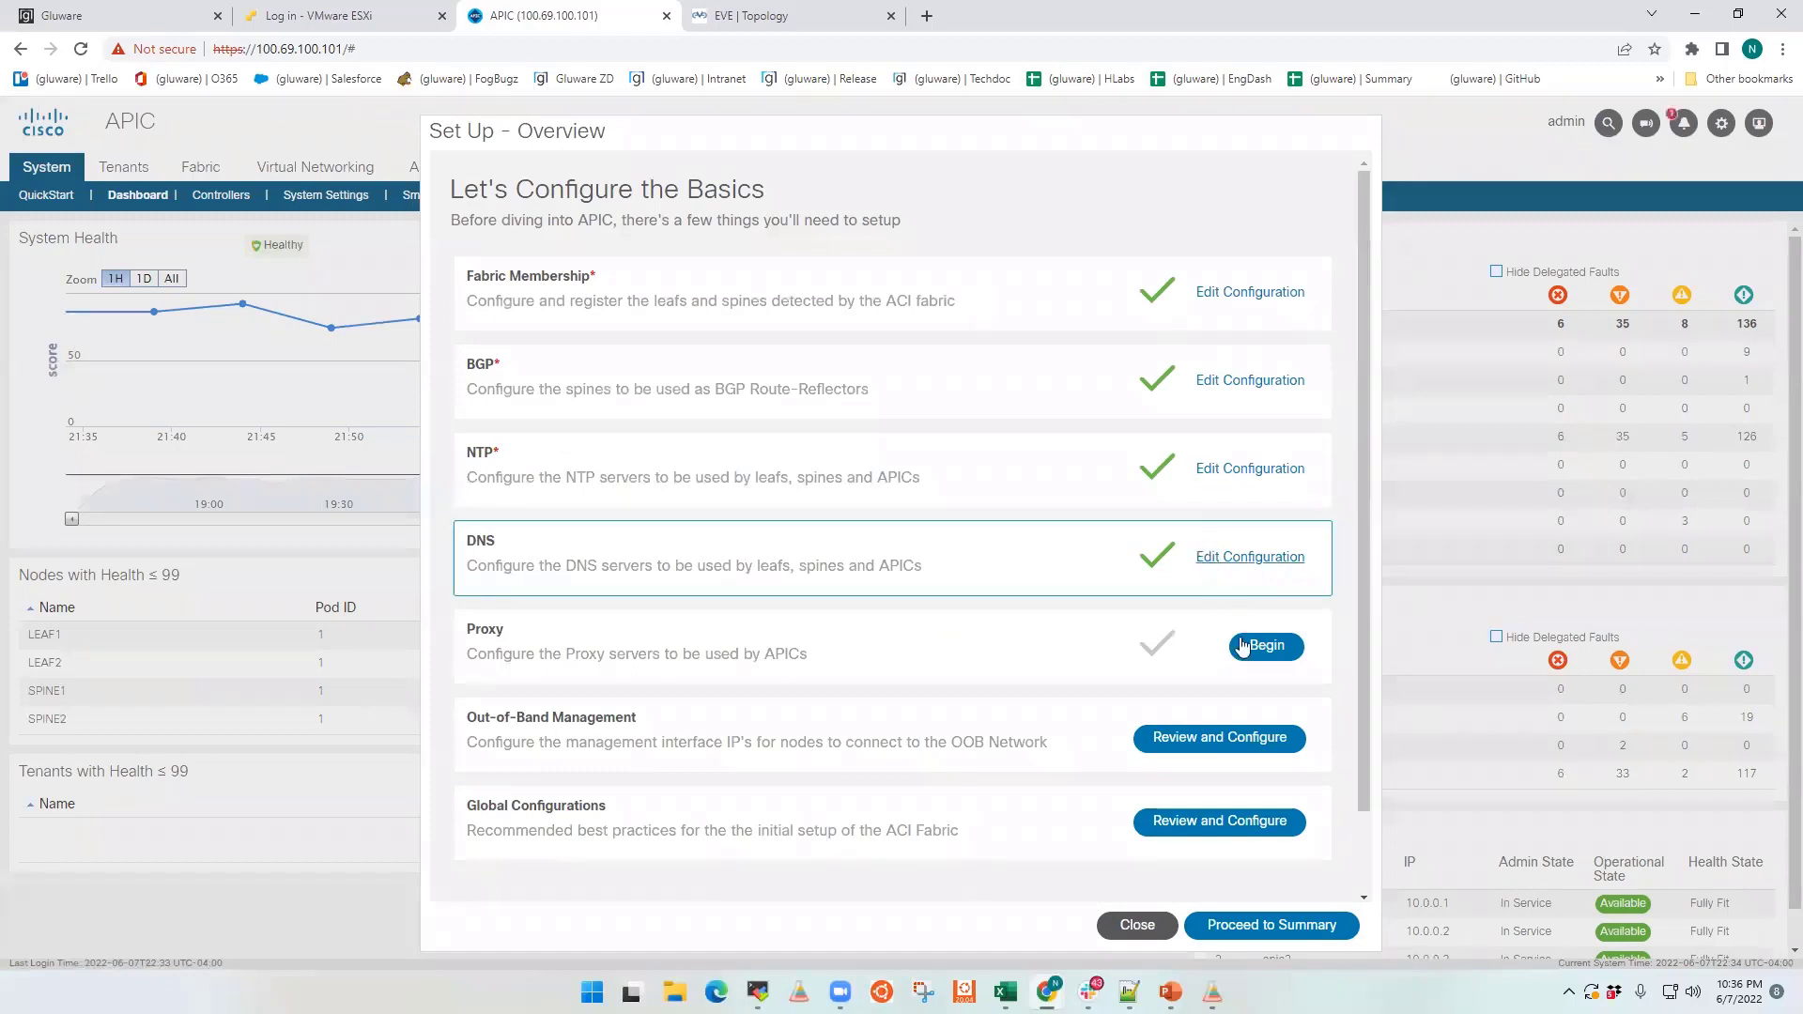
# Step: Review the Out-of-Band Management nodes and the Global Configurations best practices, returning to the setup overview without saving
pyautogui.click(1241, 749)
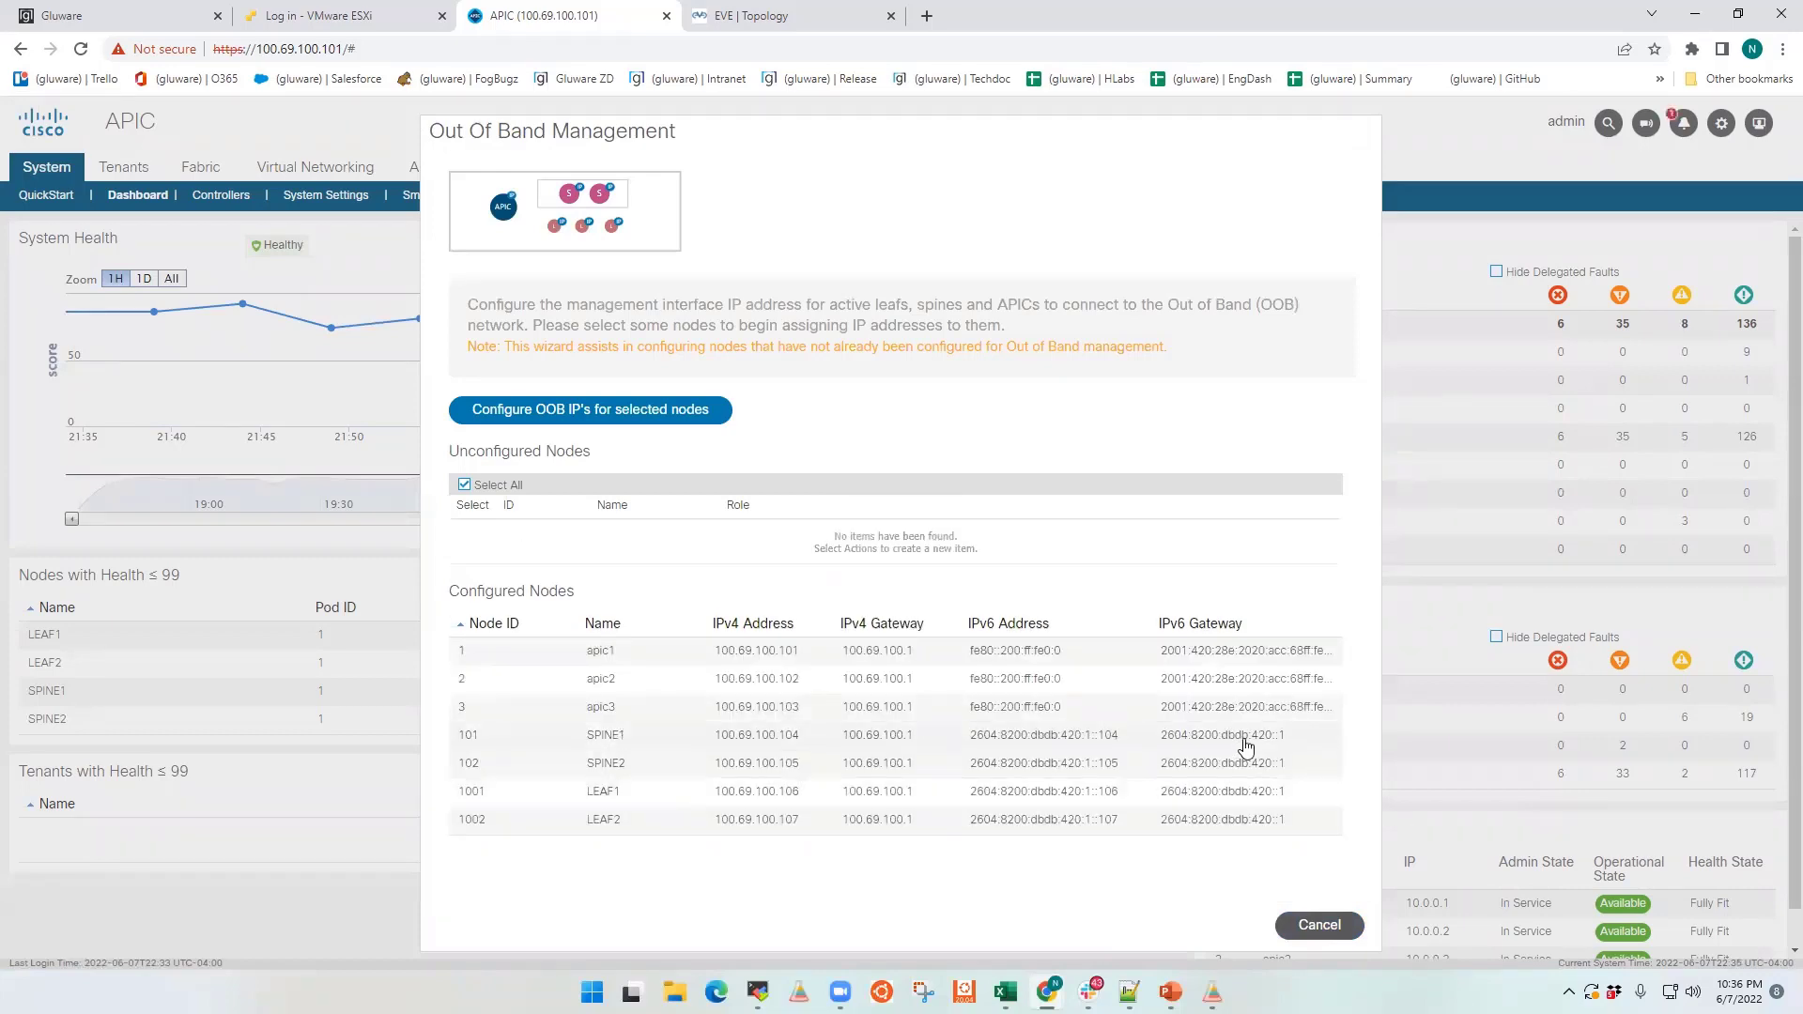
pyautogui.click(1314, 930)
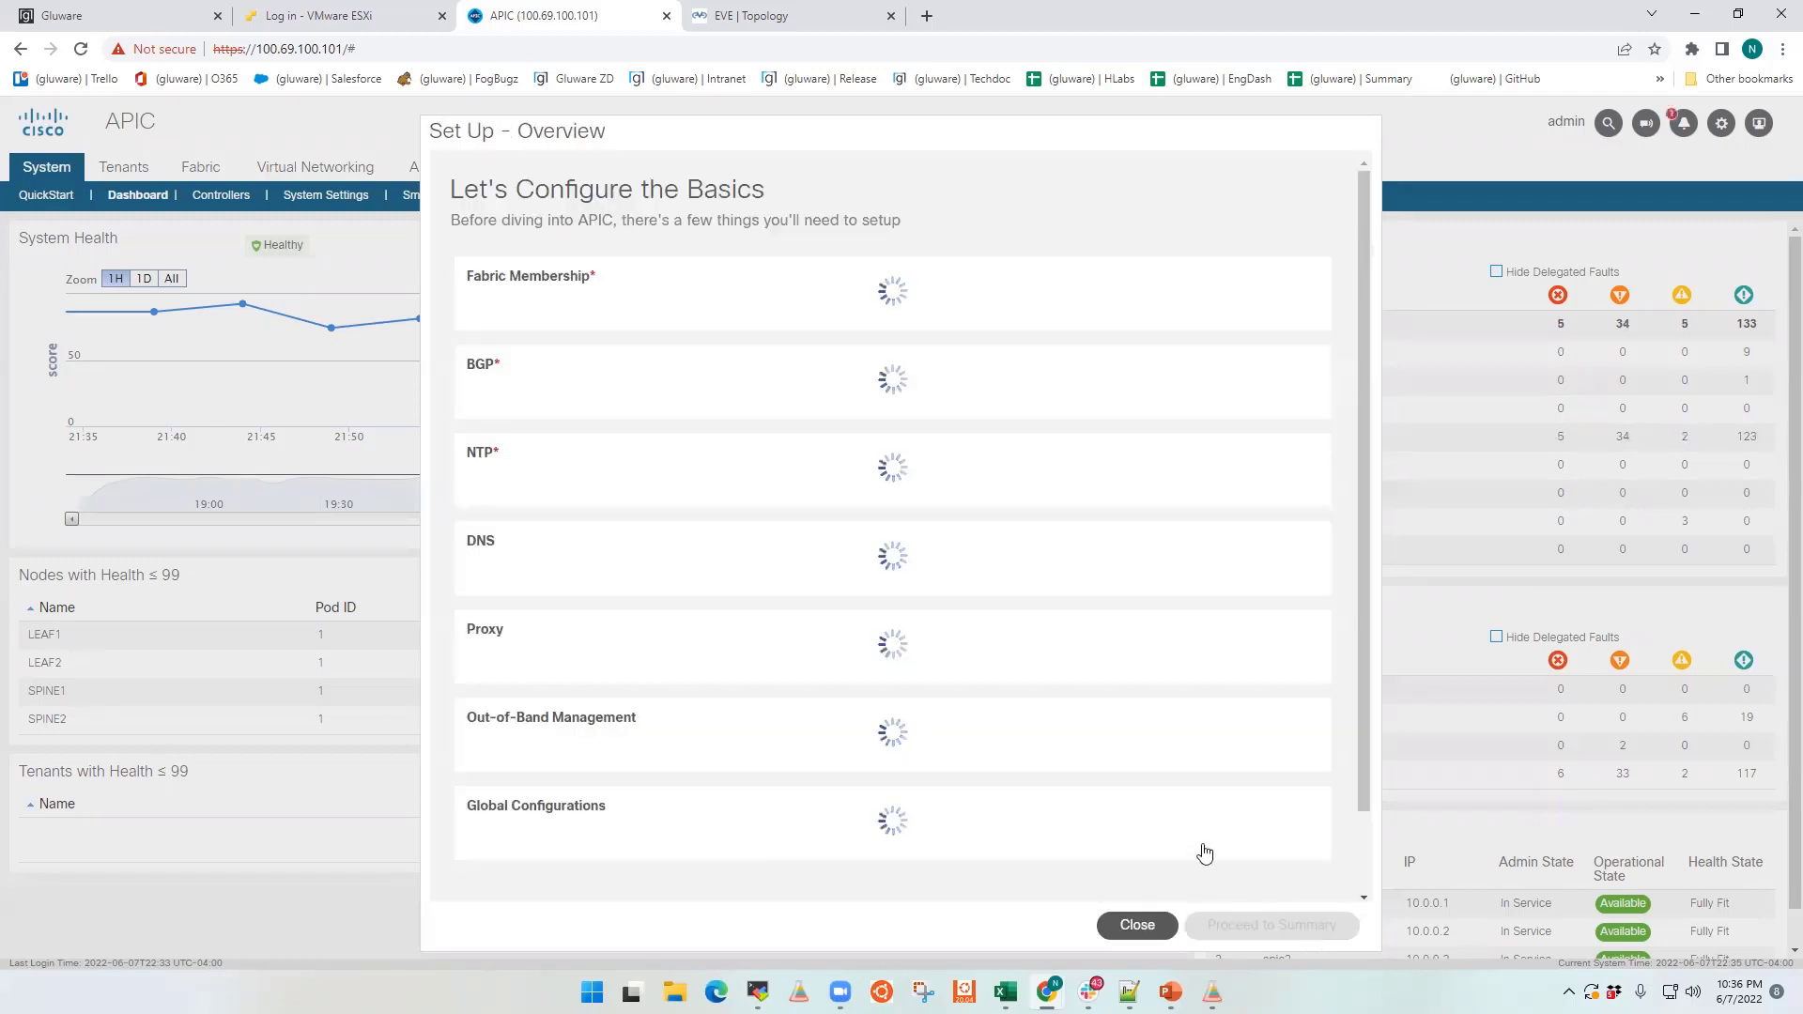
pyautogui.scroll(-1, 1167, 825)
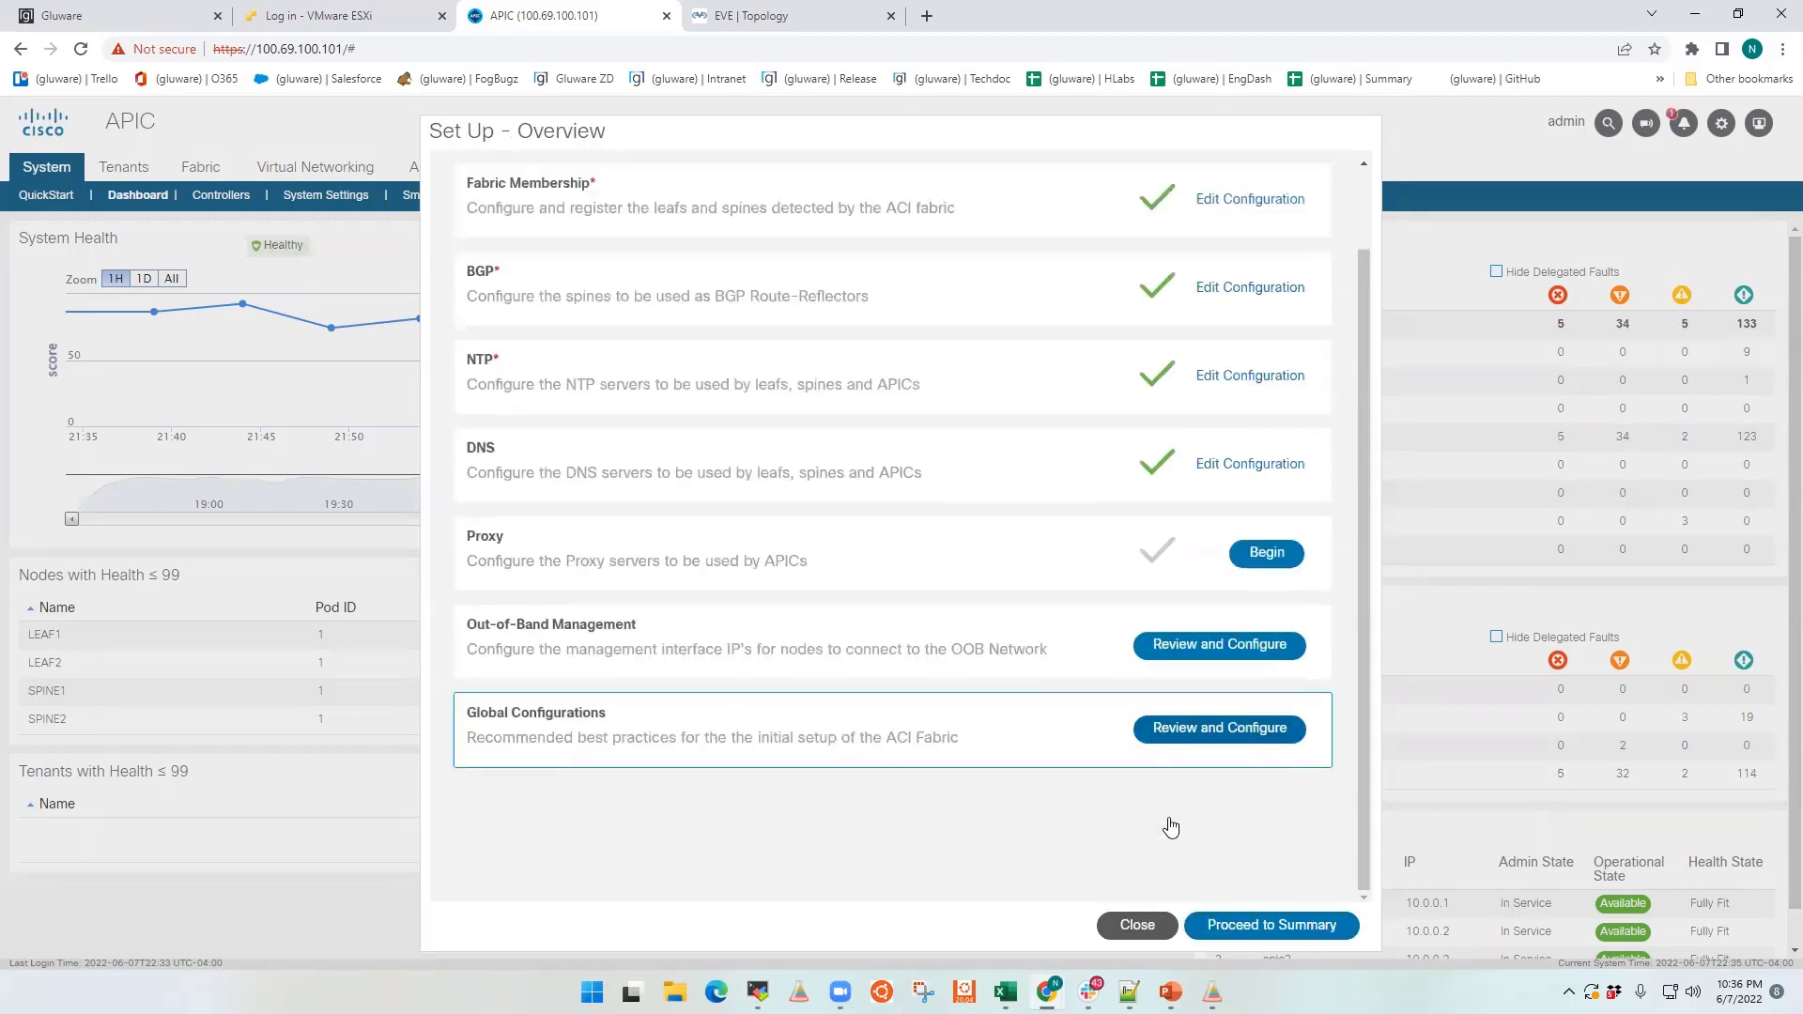
pyautogui.click(1190, 744)
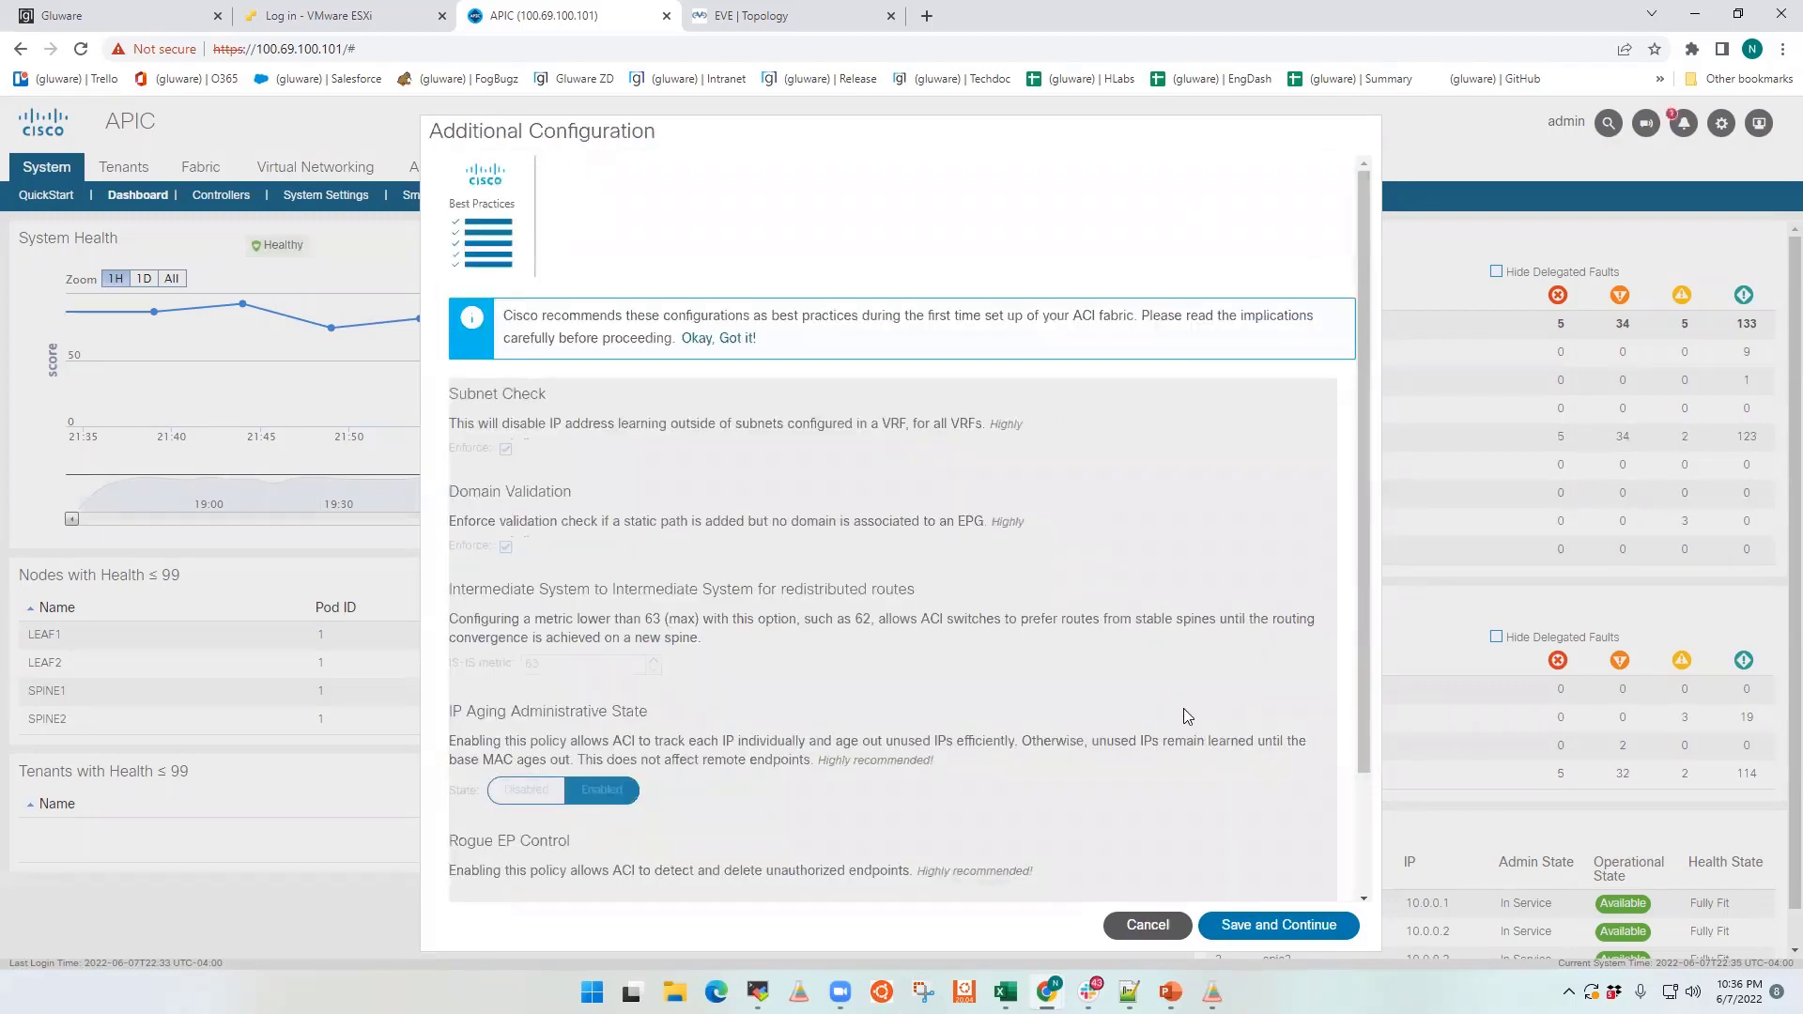
pyautogui.click(732, 347)
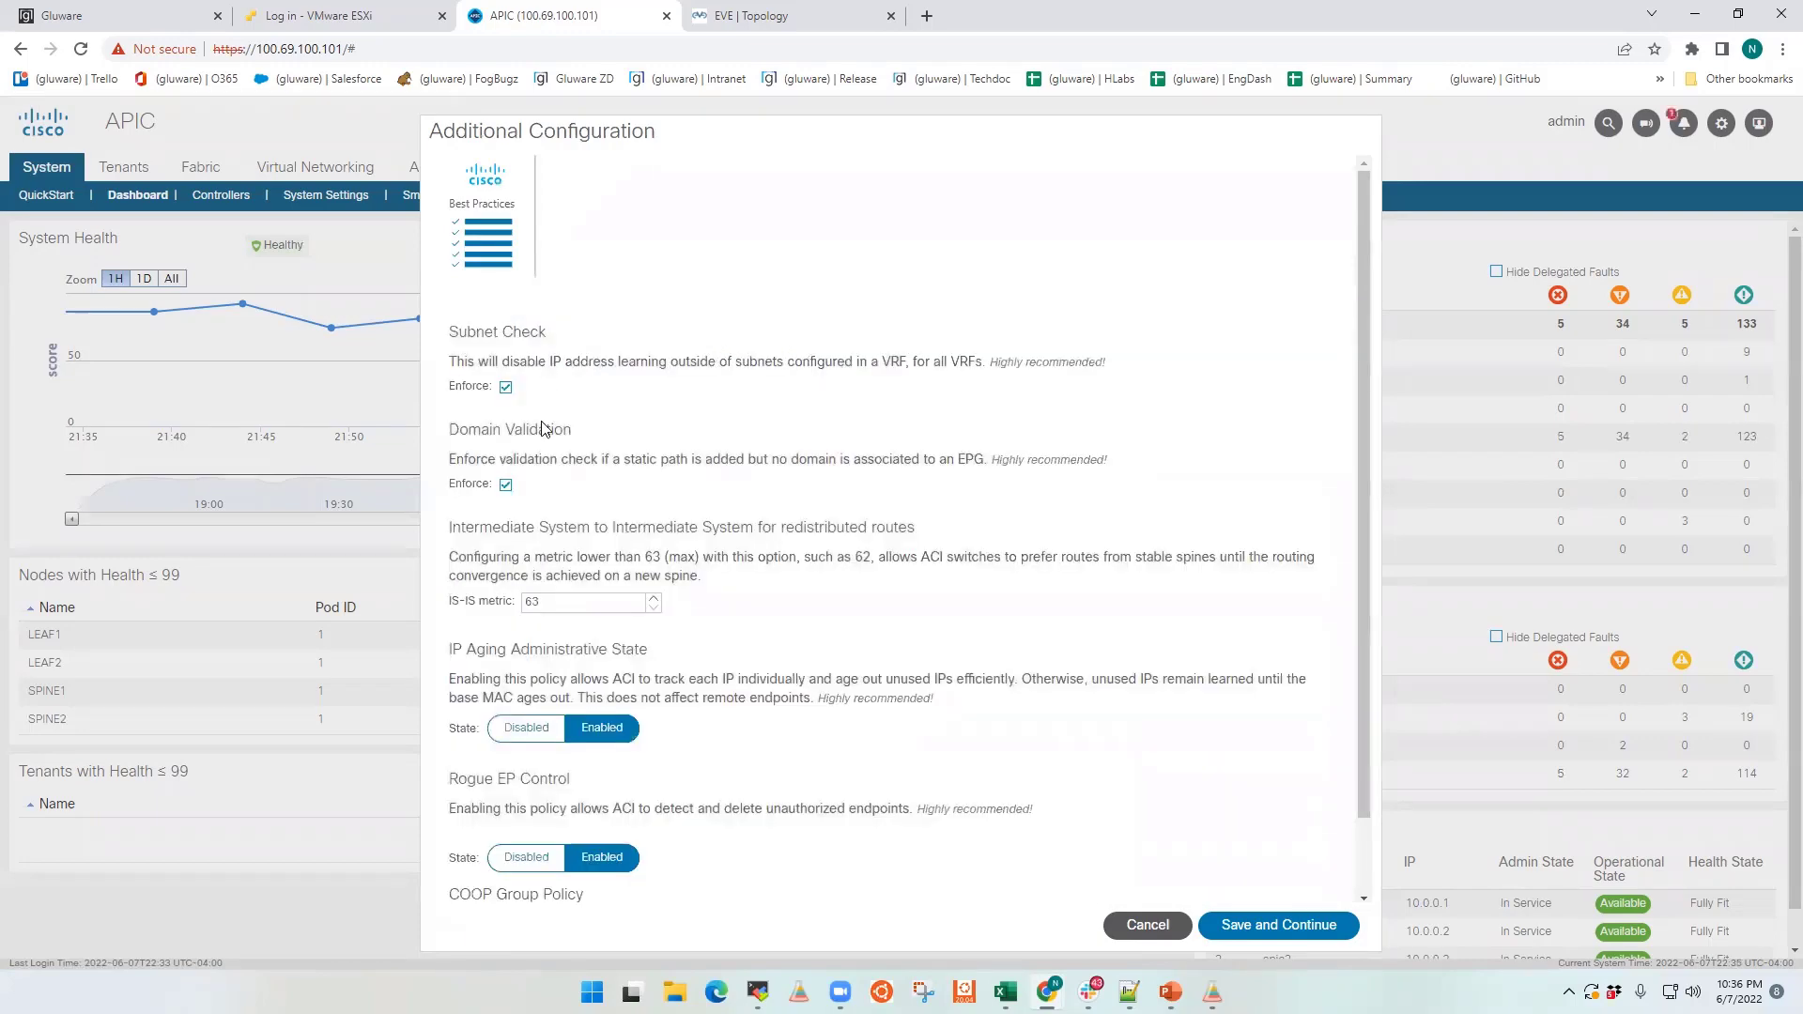
pyautogui.scroll(-2, 582, 676)
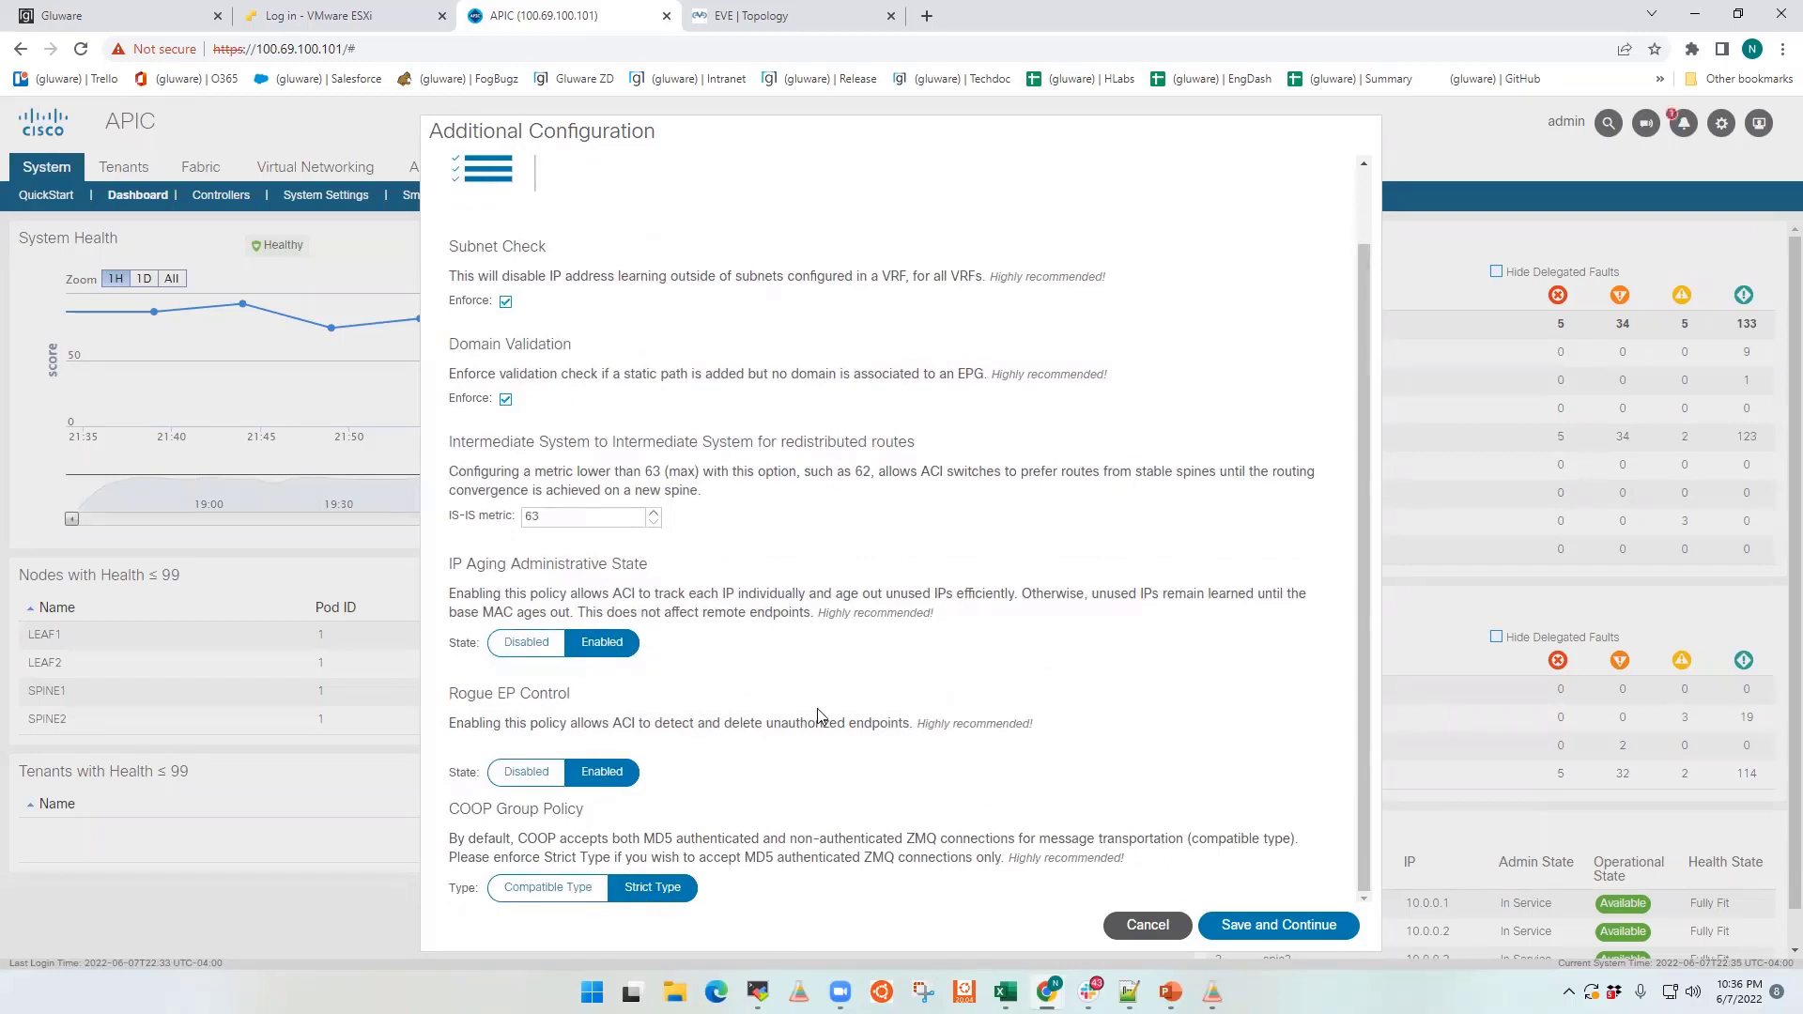
pyautogui.click(1146, 927)
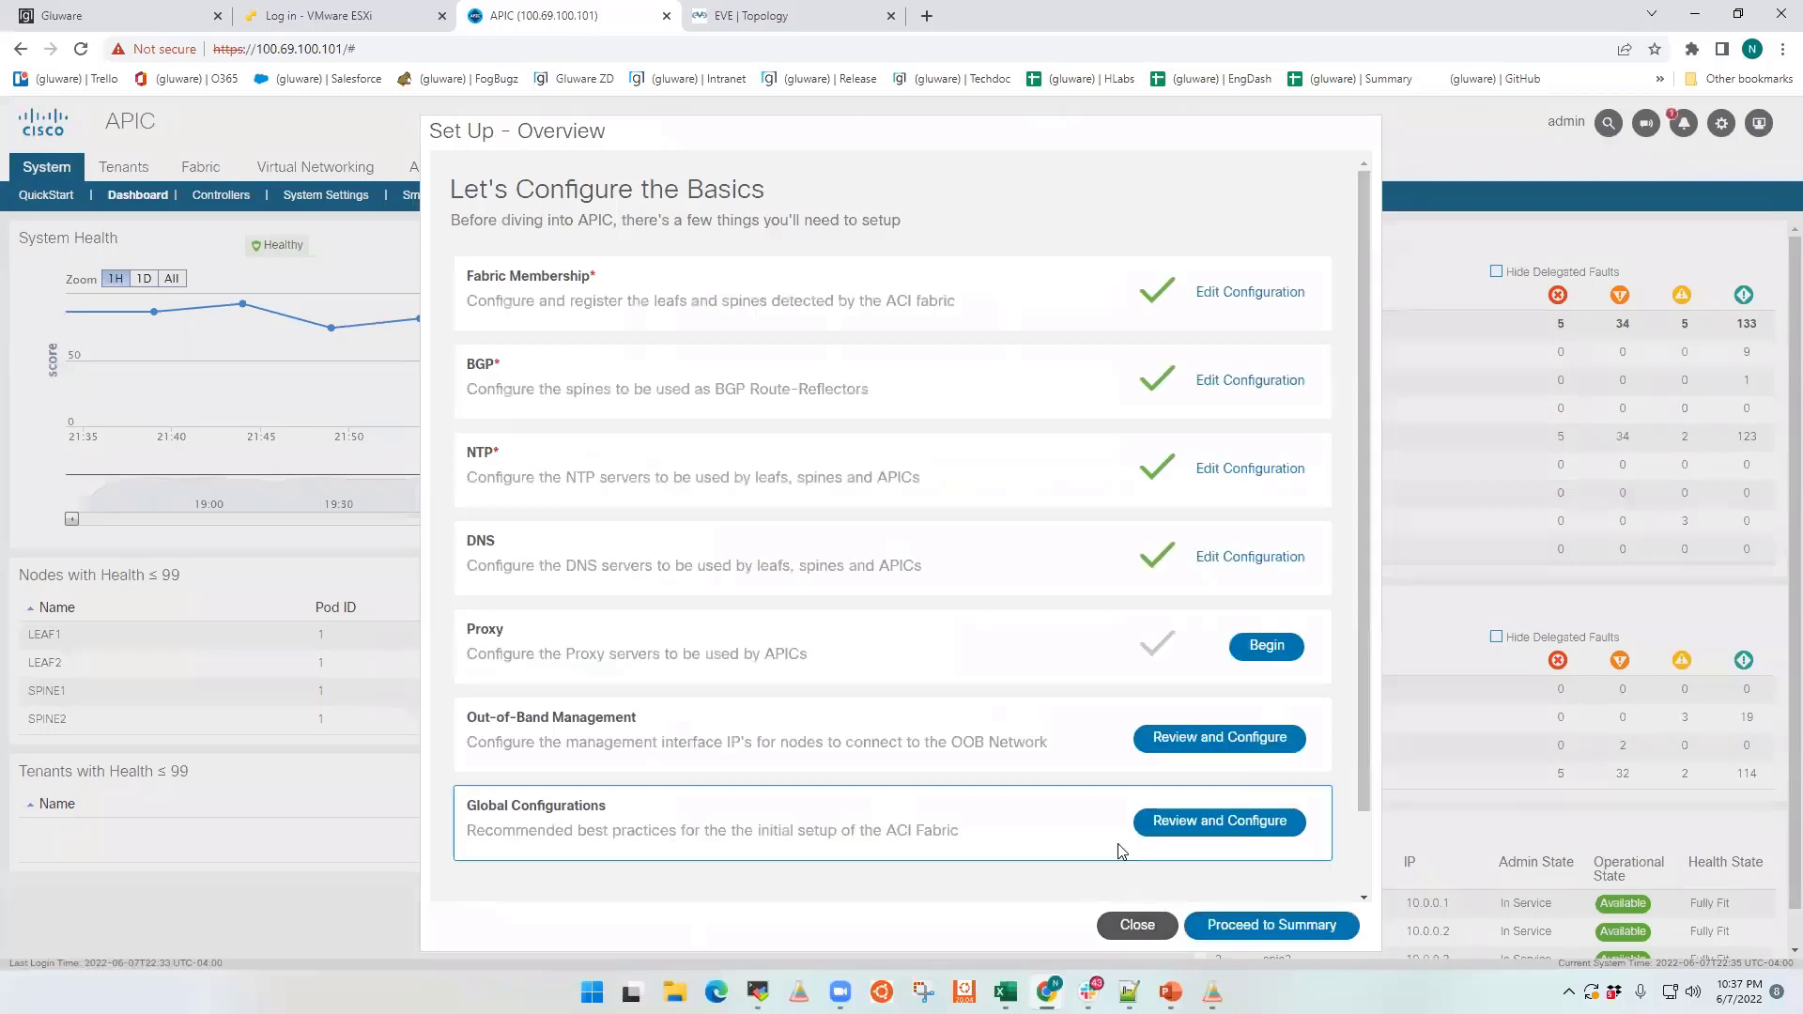
# Step: Proceed to the setup summary and review the SNMP polling configuration without saving
pyautogui.click(1271, 924)
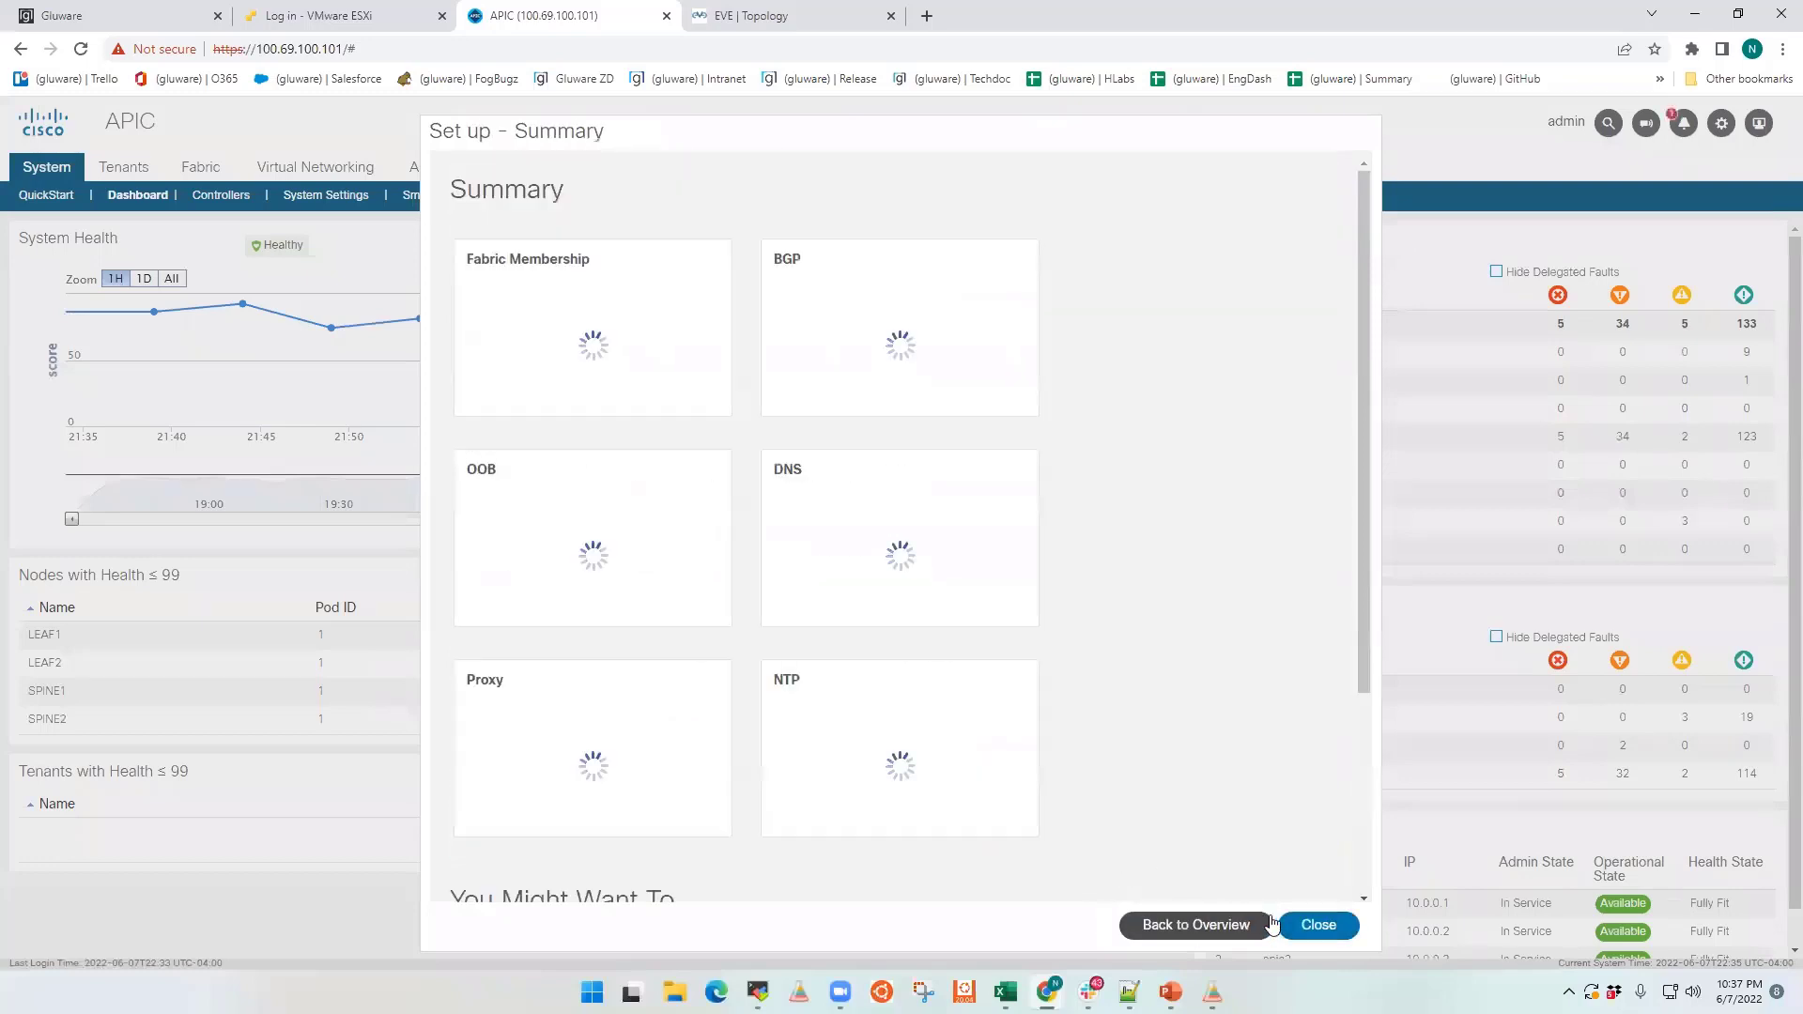
pyautogui.scroll(-3, 1108, 742)
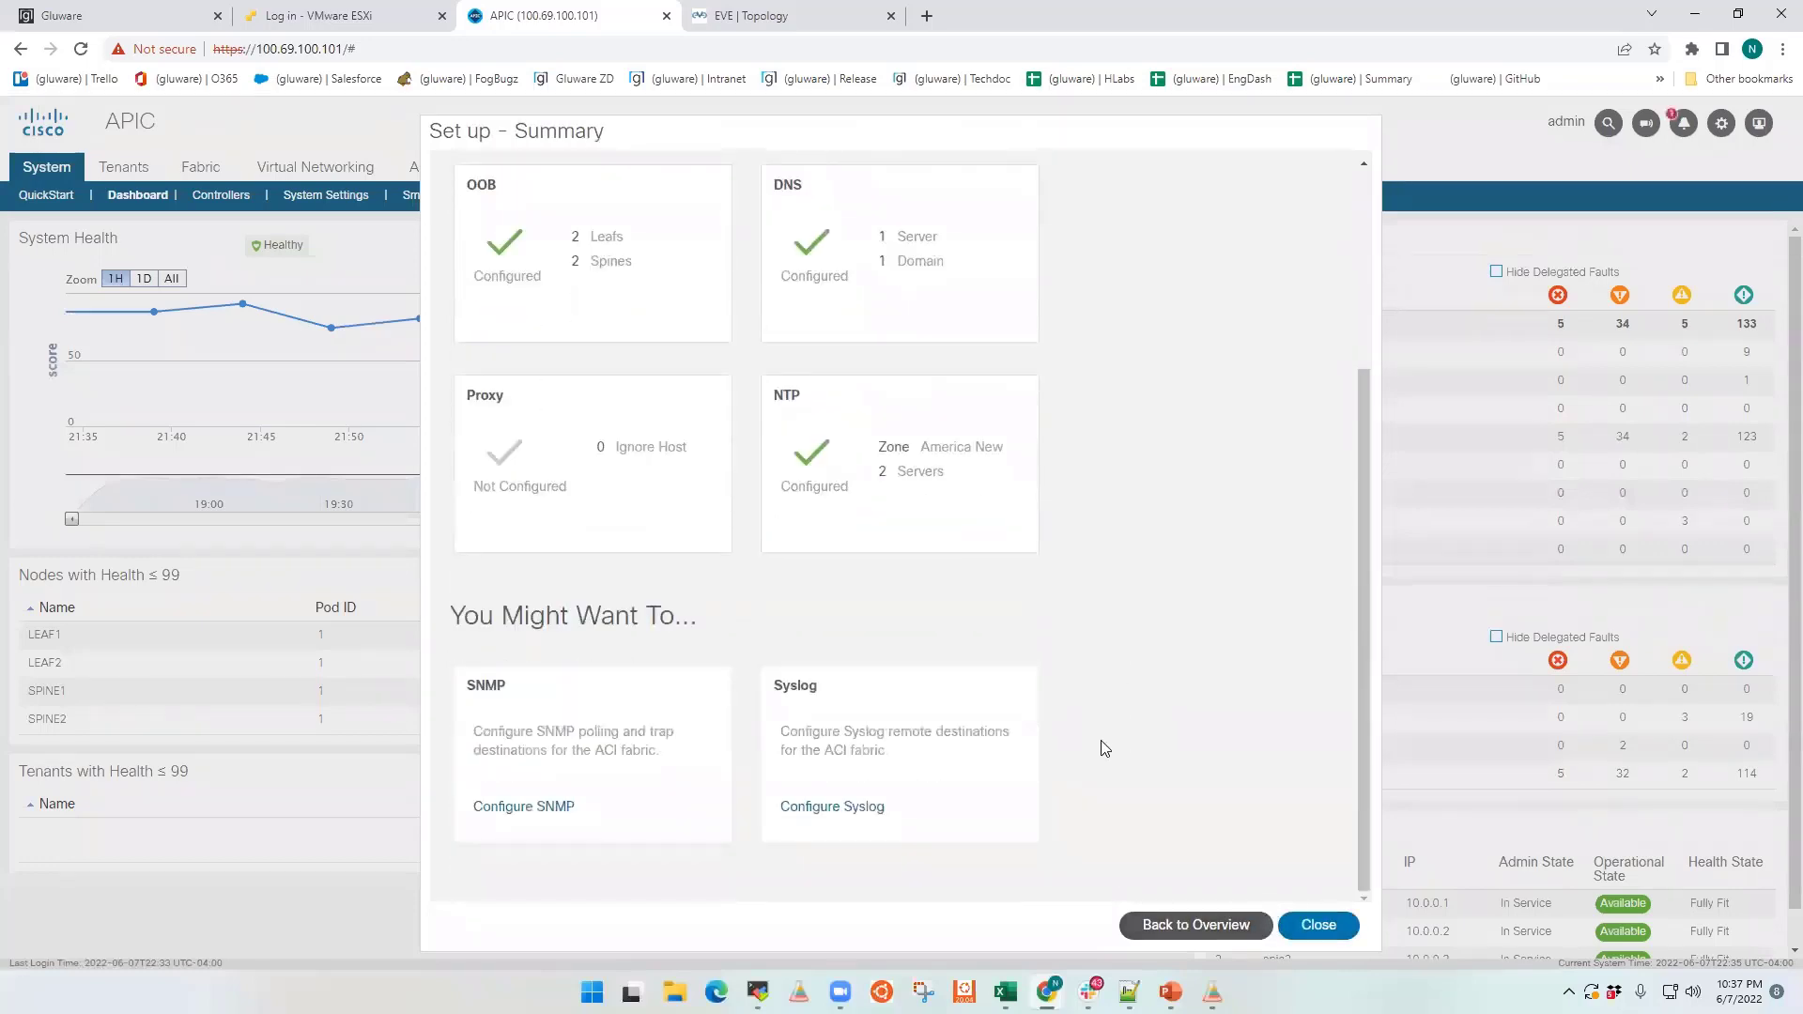
pyautogui.click(540, 809)
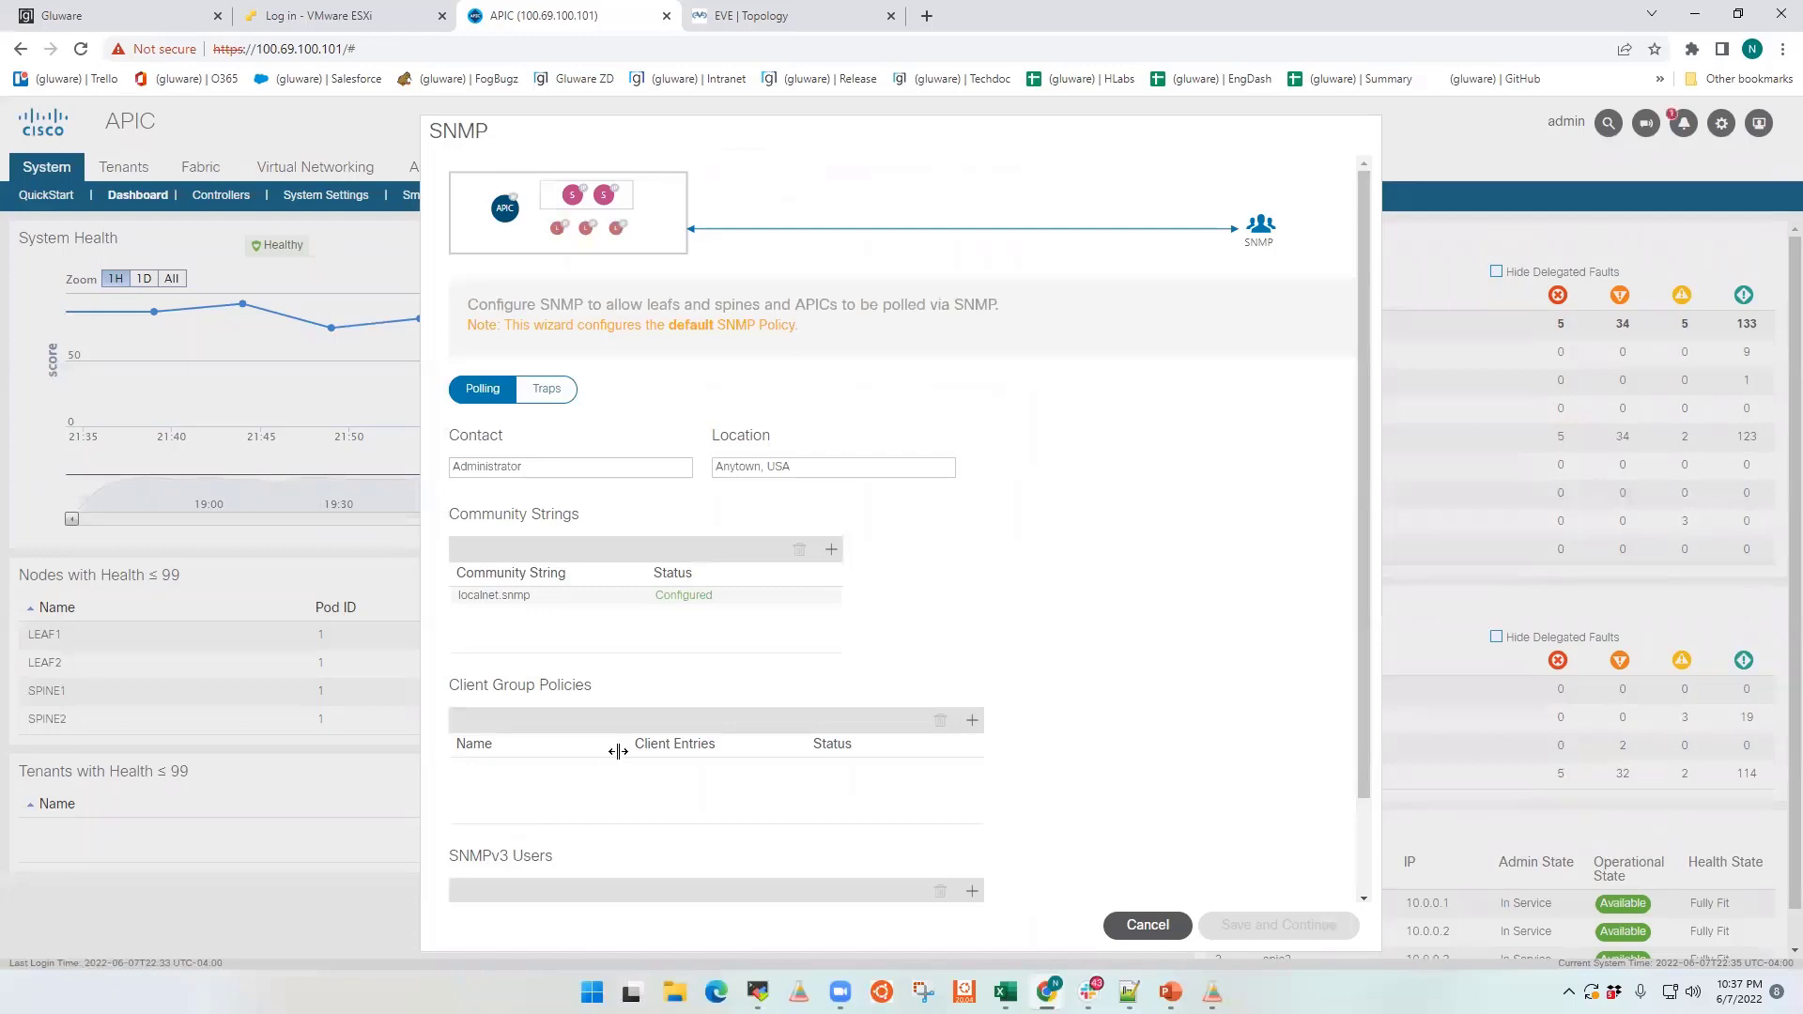
pyautogui.scroll(-2, 819, 741)
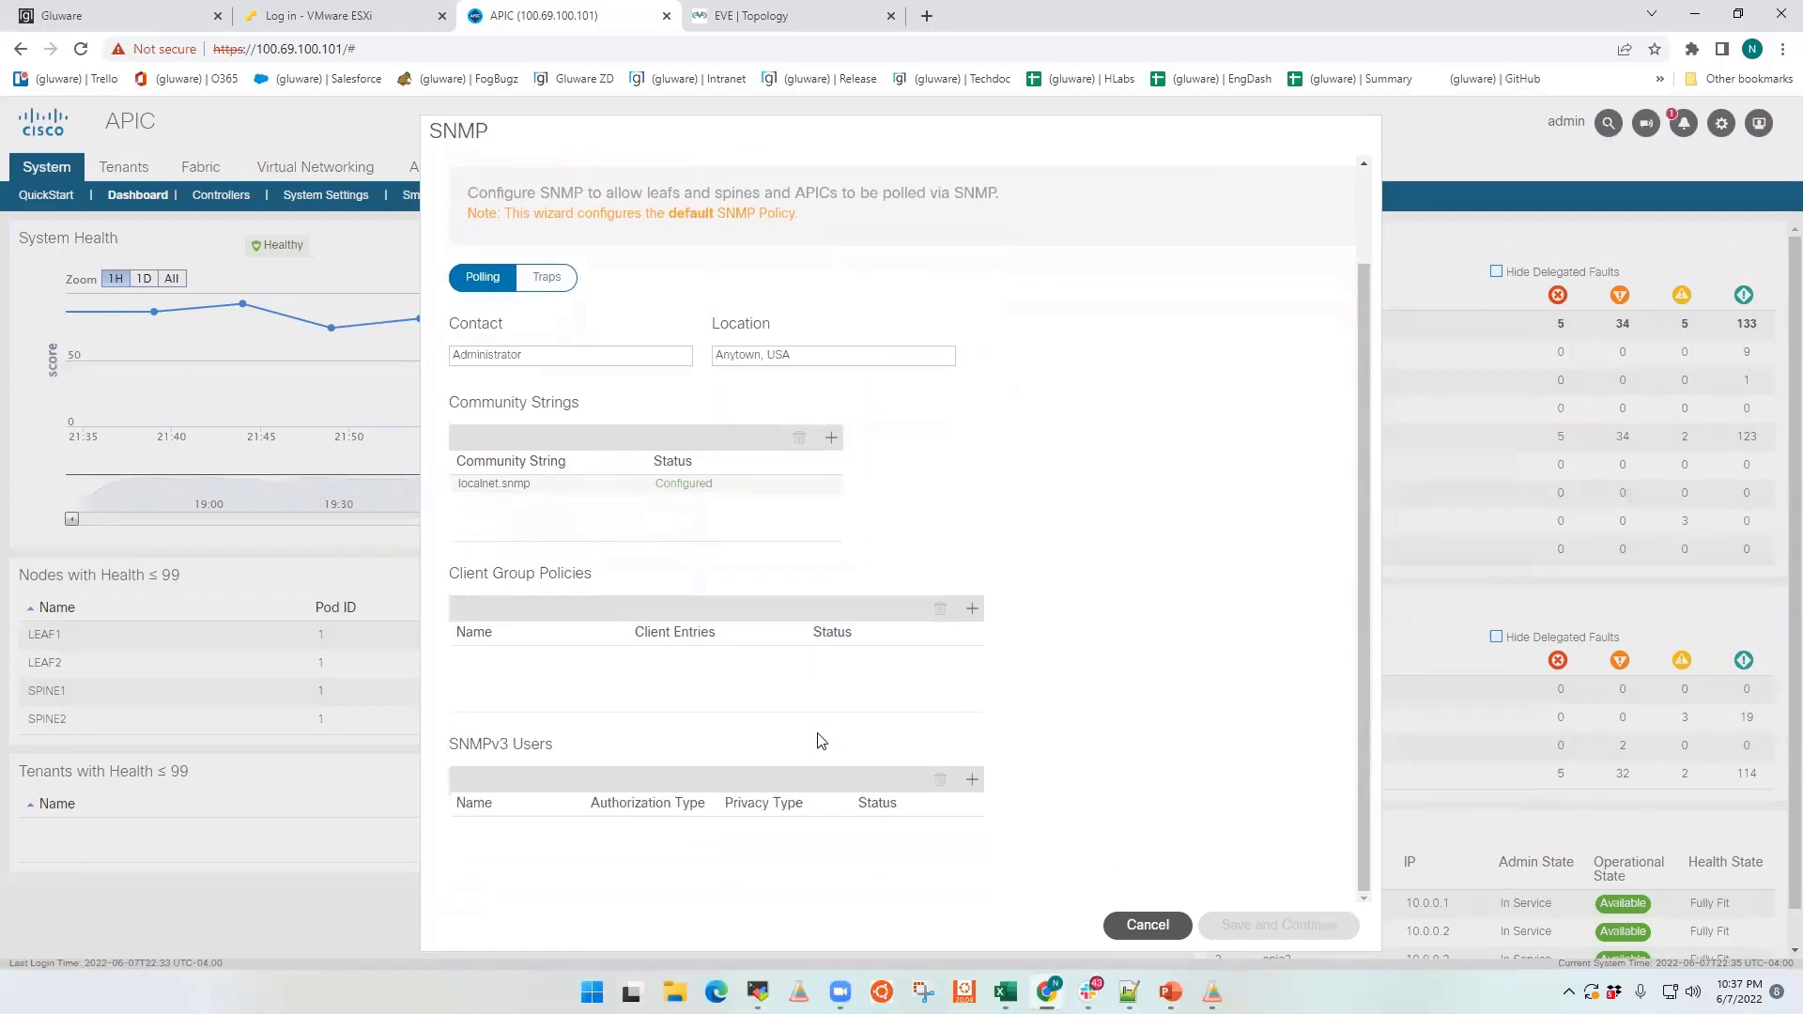
pyautogui.scroll(2, 820, 741)
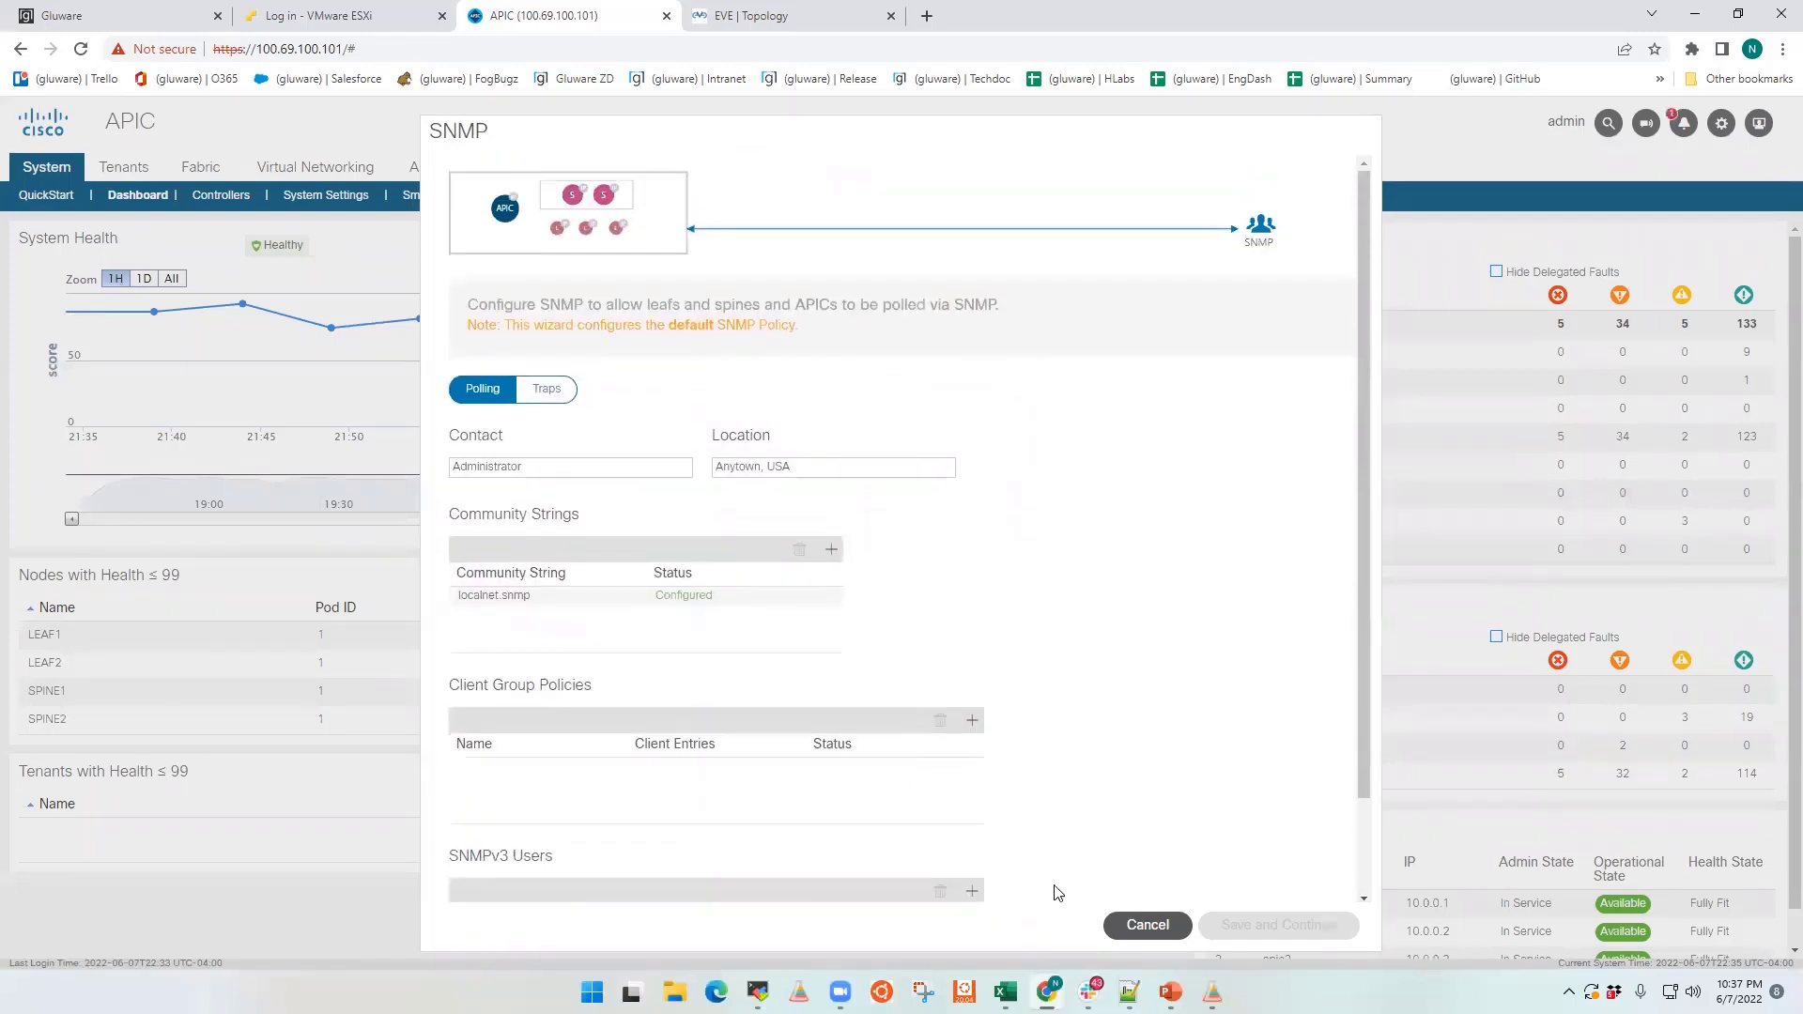
pyautogui.click(1140, 928)
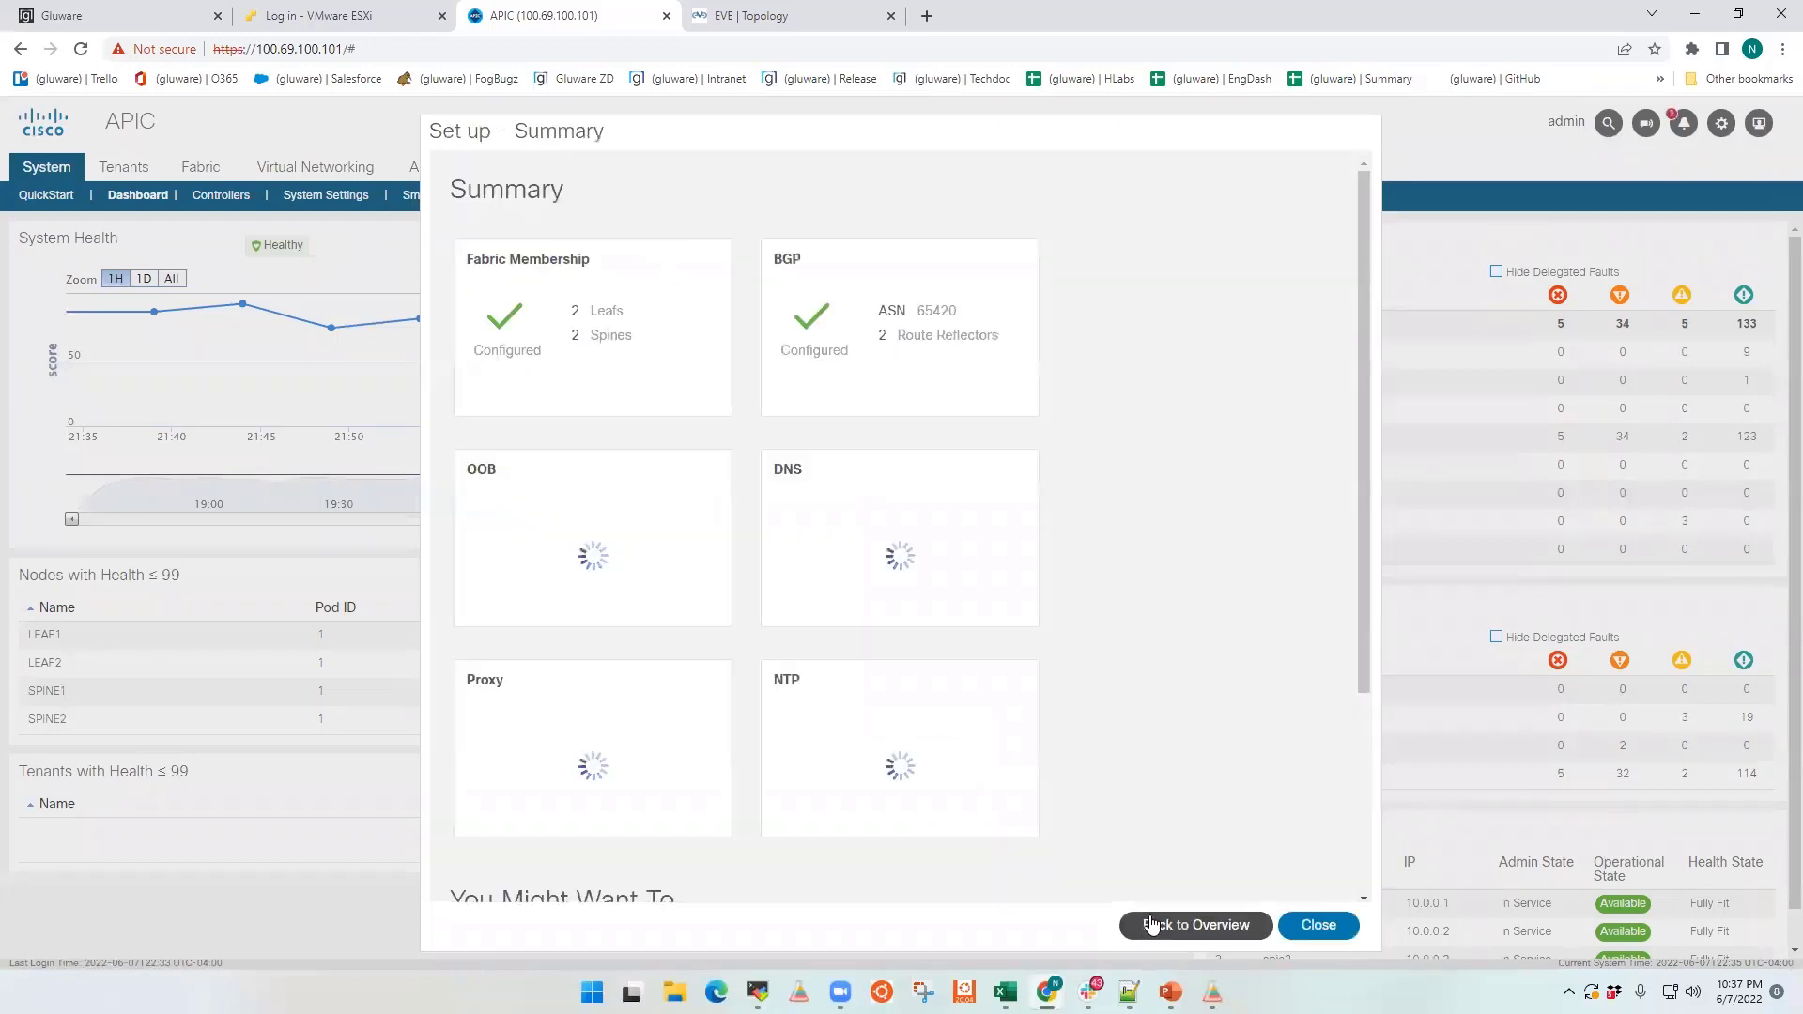
# Step: Review the Syslog destinations from the setup summary and close the fabric setup
pyautogui.scroll(-5, 1155, 850)
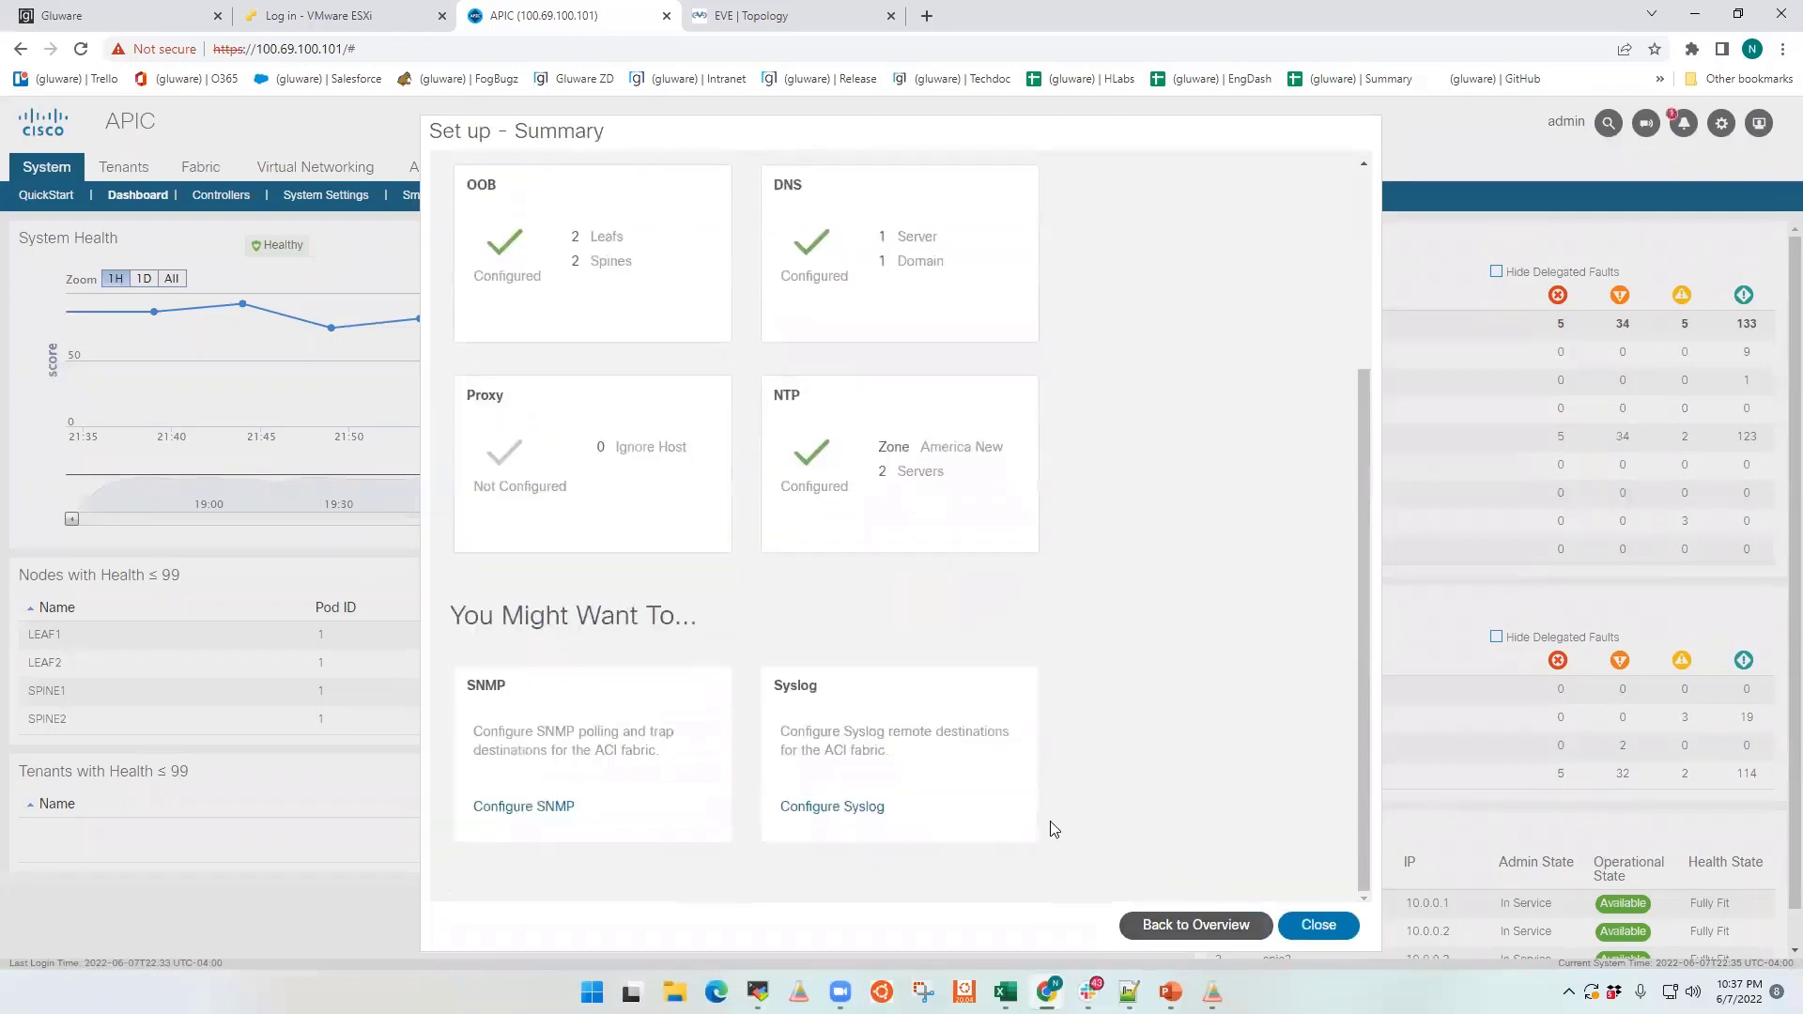
pyautogui.click(848, 808)
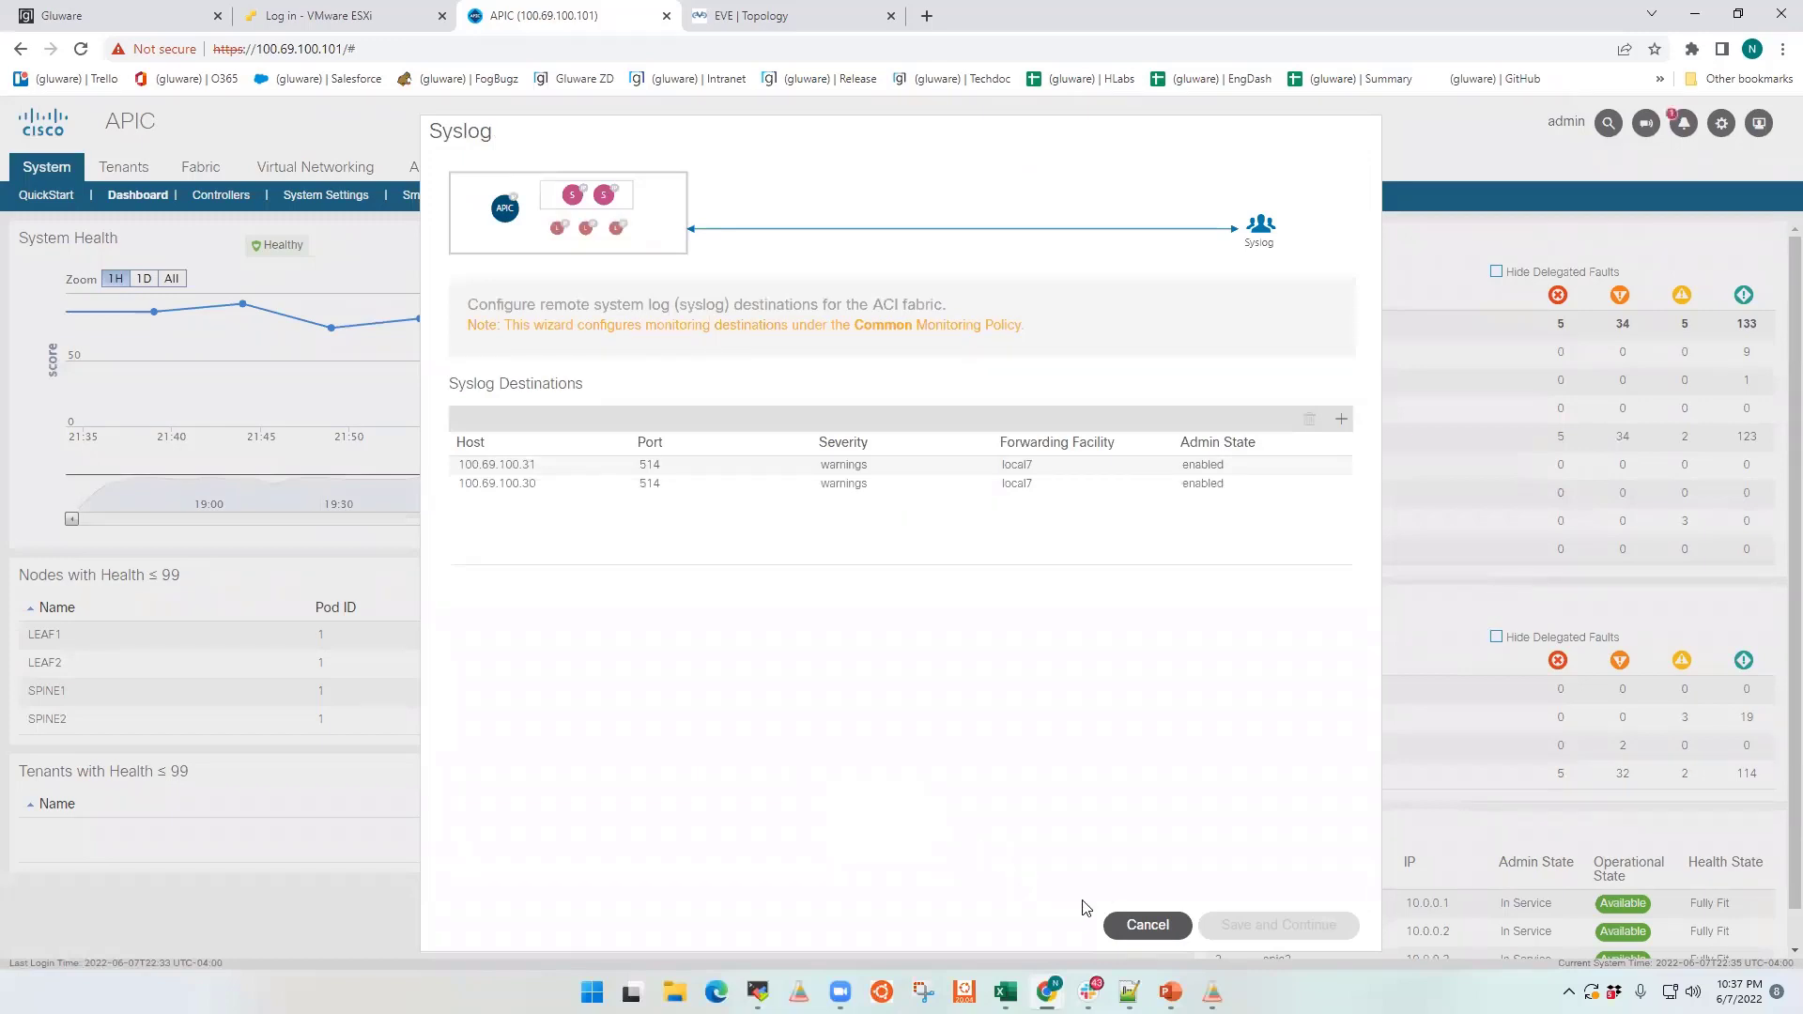
pyautogui.click(1144, 925)
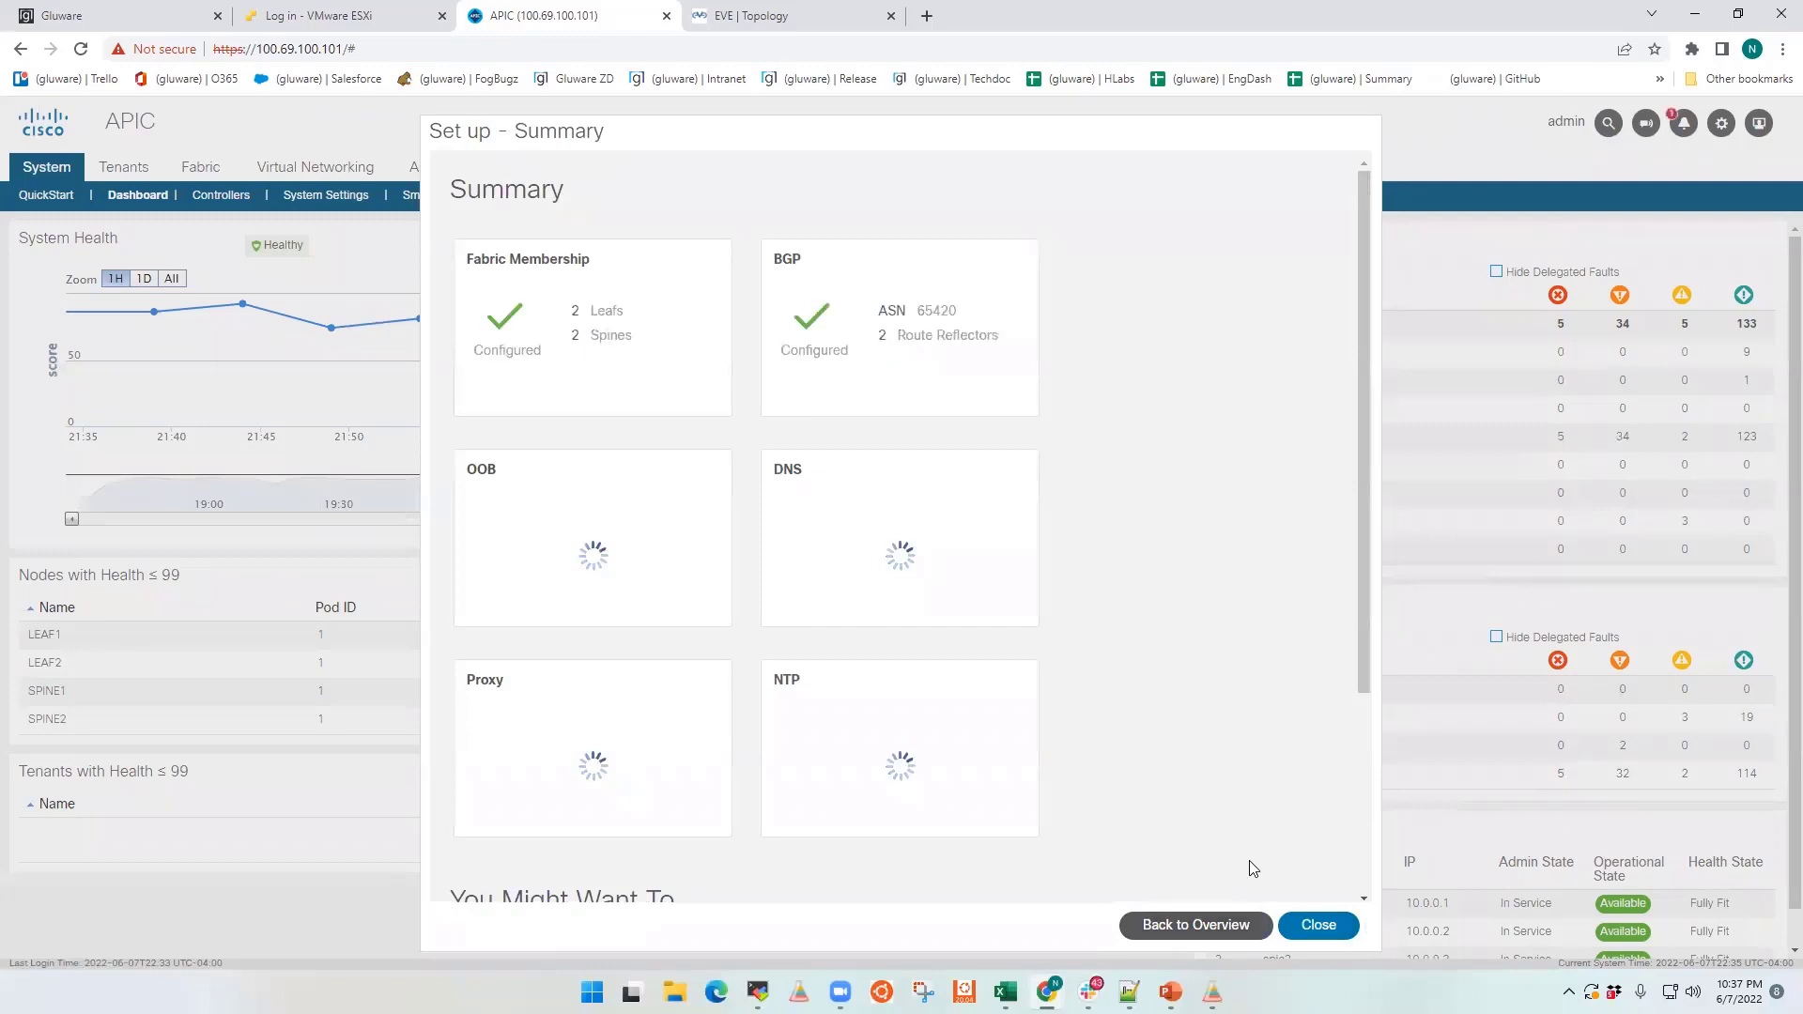
pyautogui.click(1319, 925)
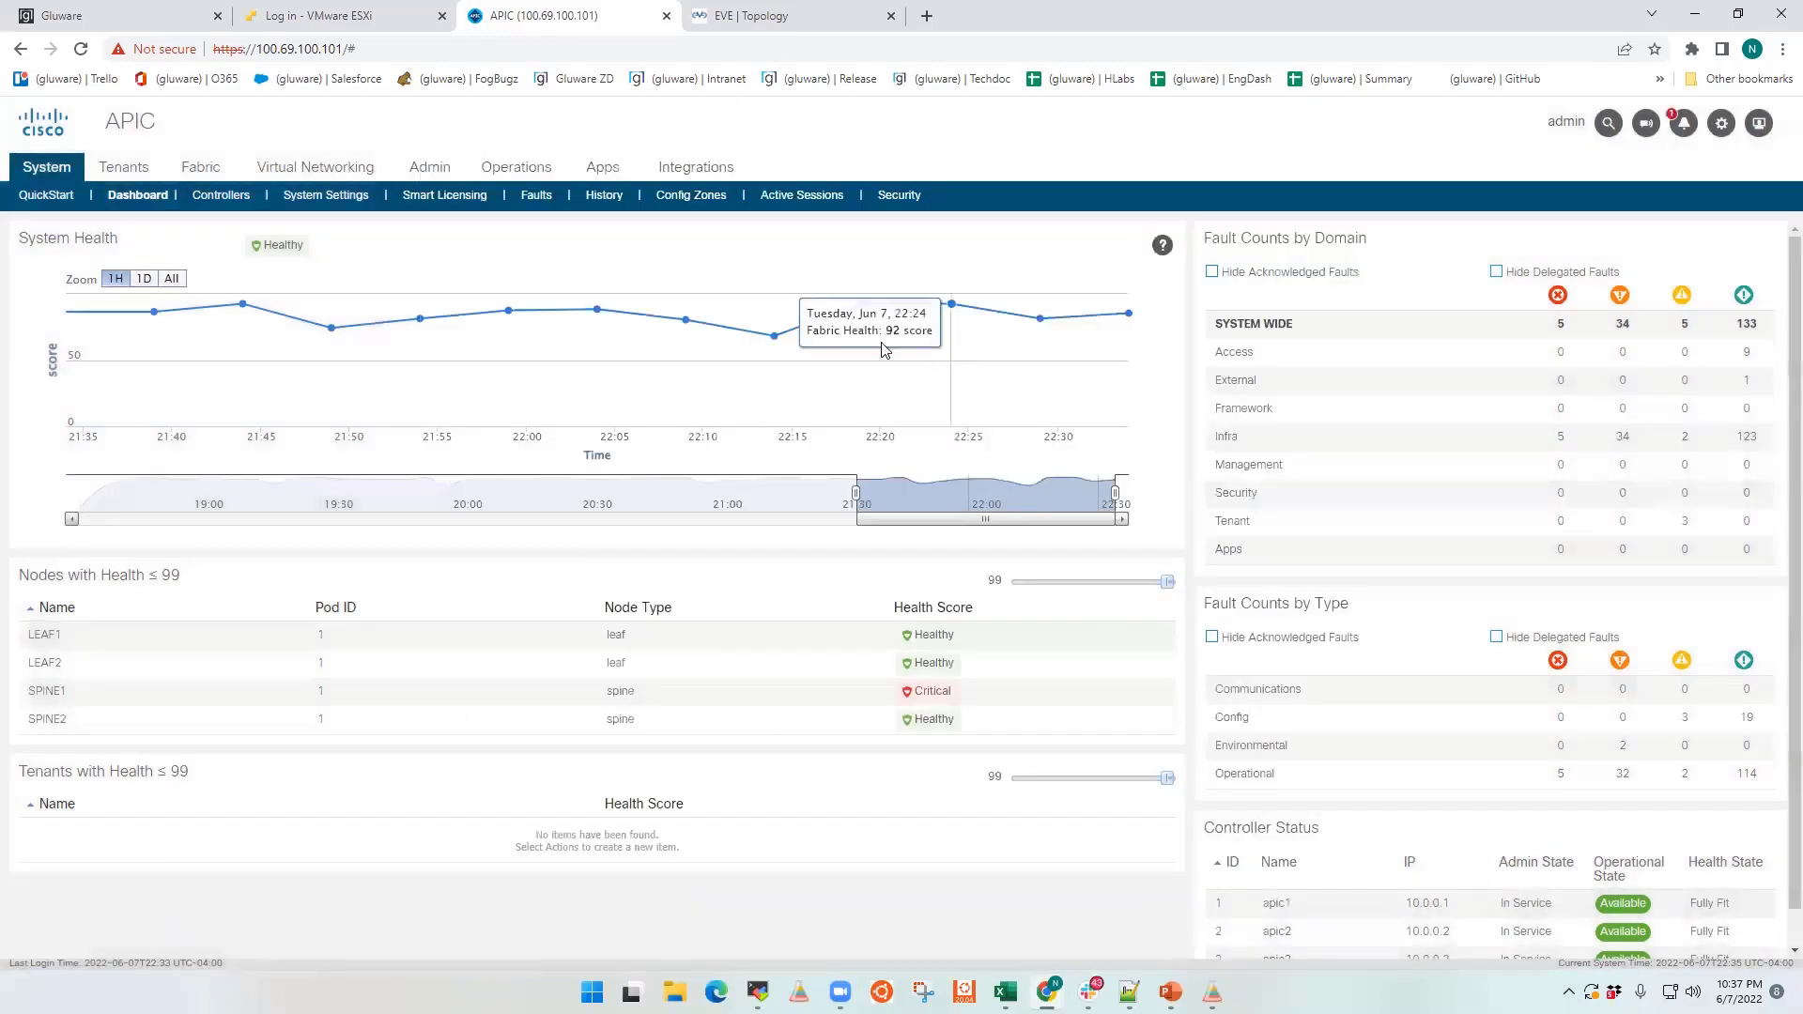
# Step: Open the tenant described as created using API and display the topology of its AppProf_Demo application profile
pyautogui.click(123, 175)
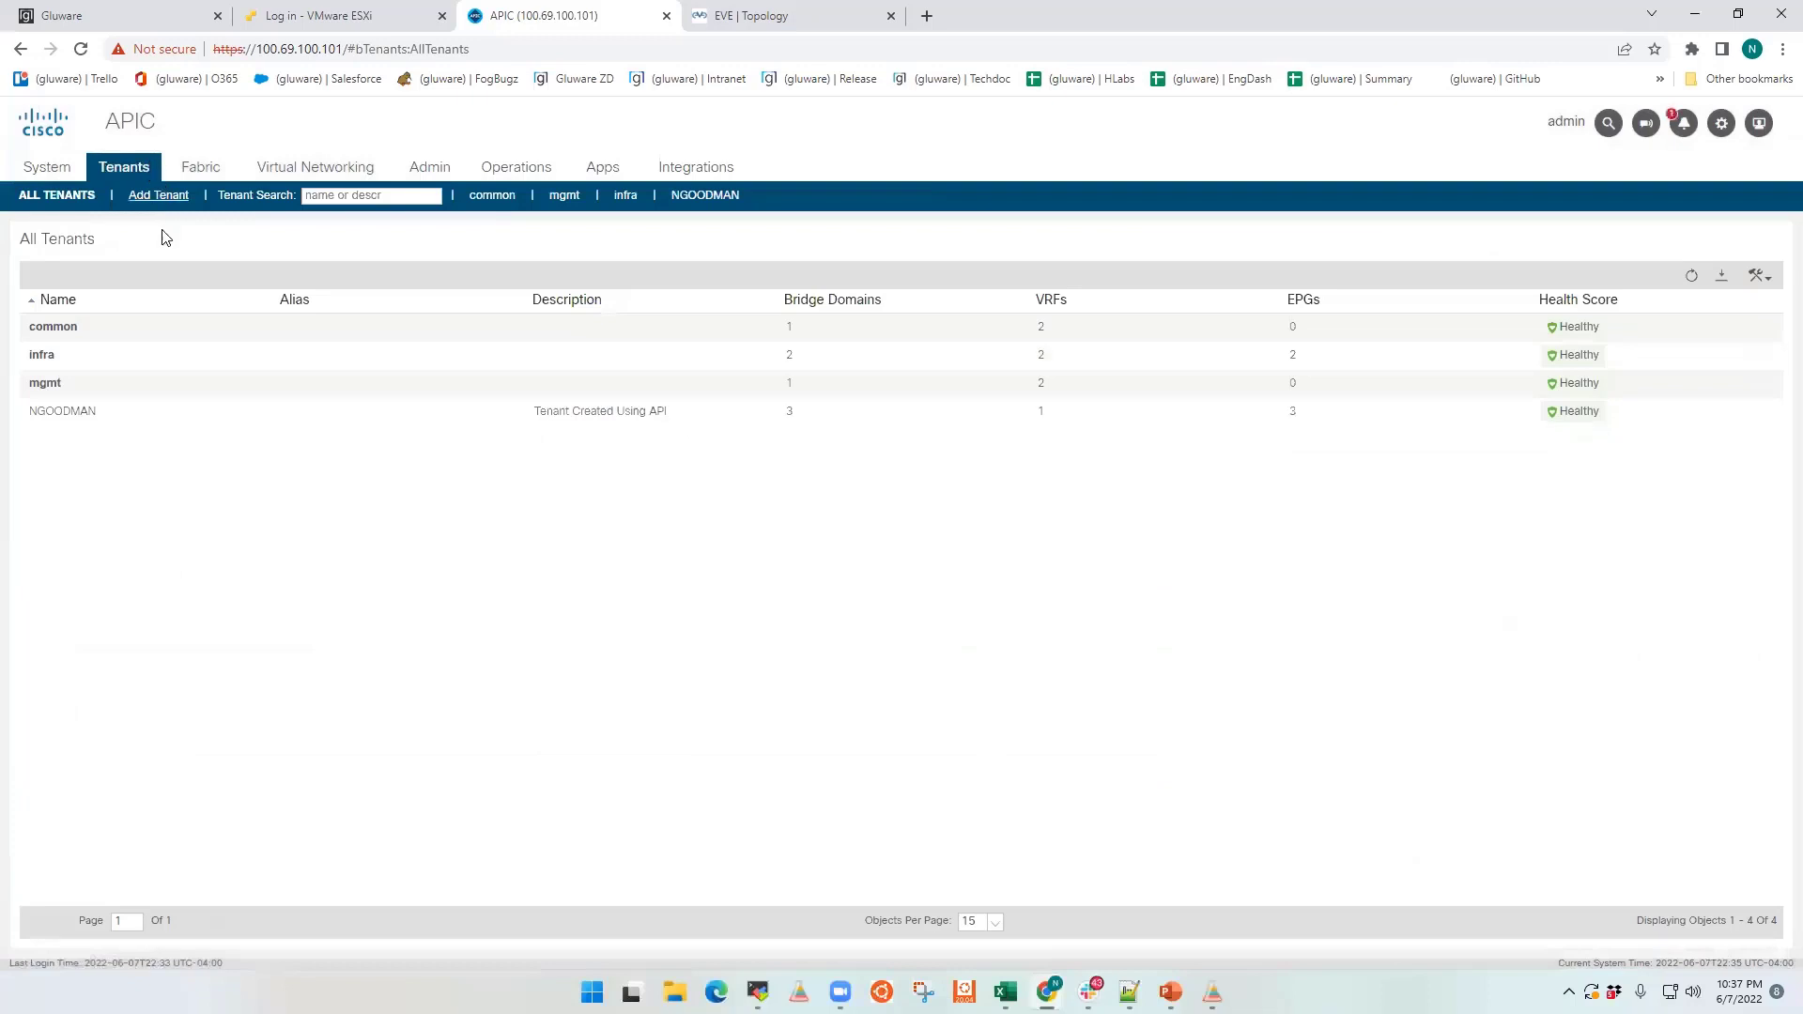
pyautogui.click(74, 420)
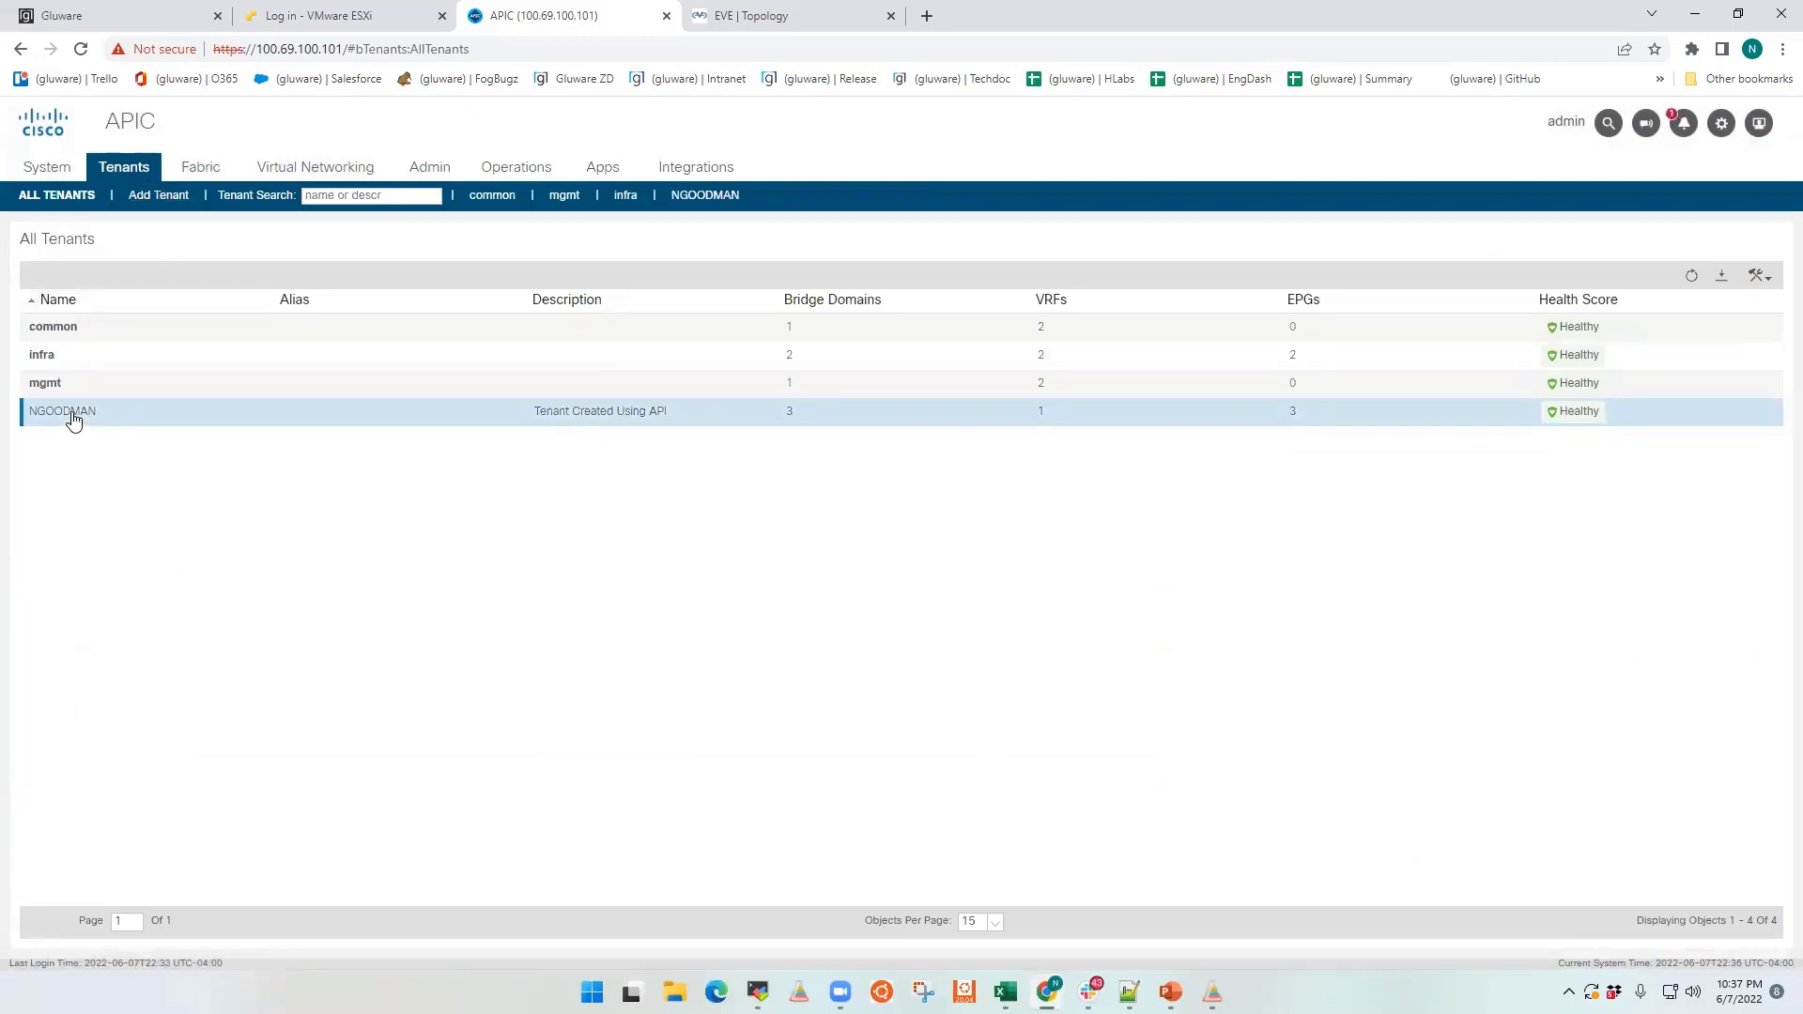
pyautogui.doubleClick(74, 420)
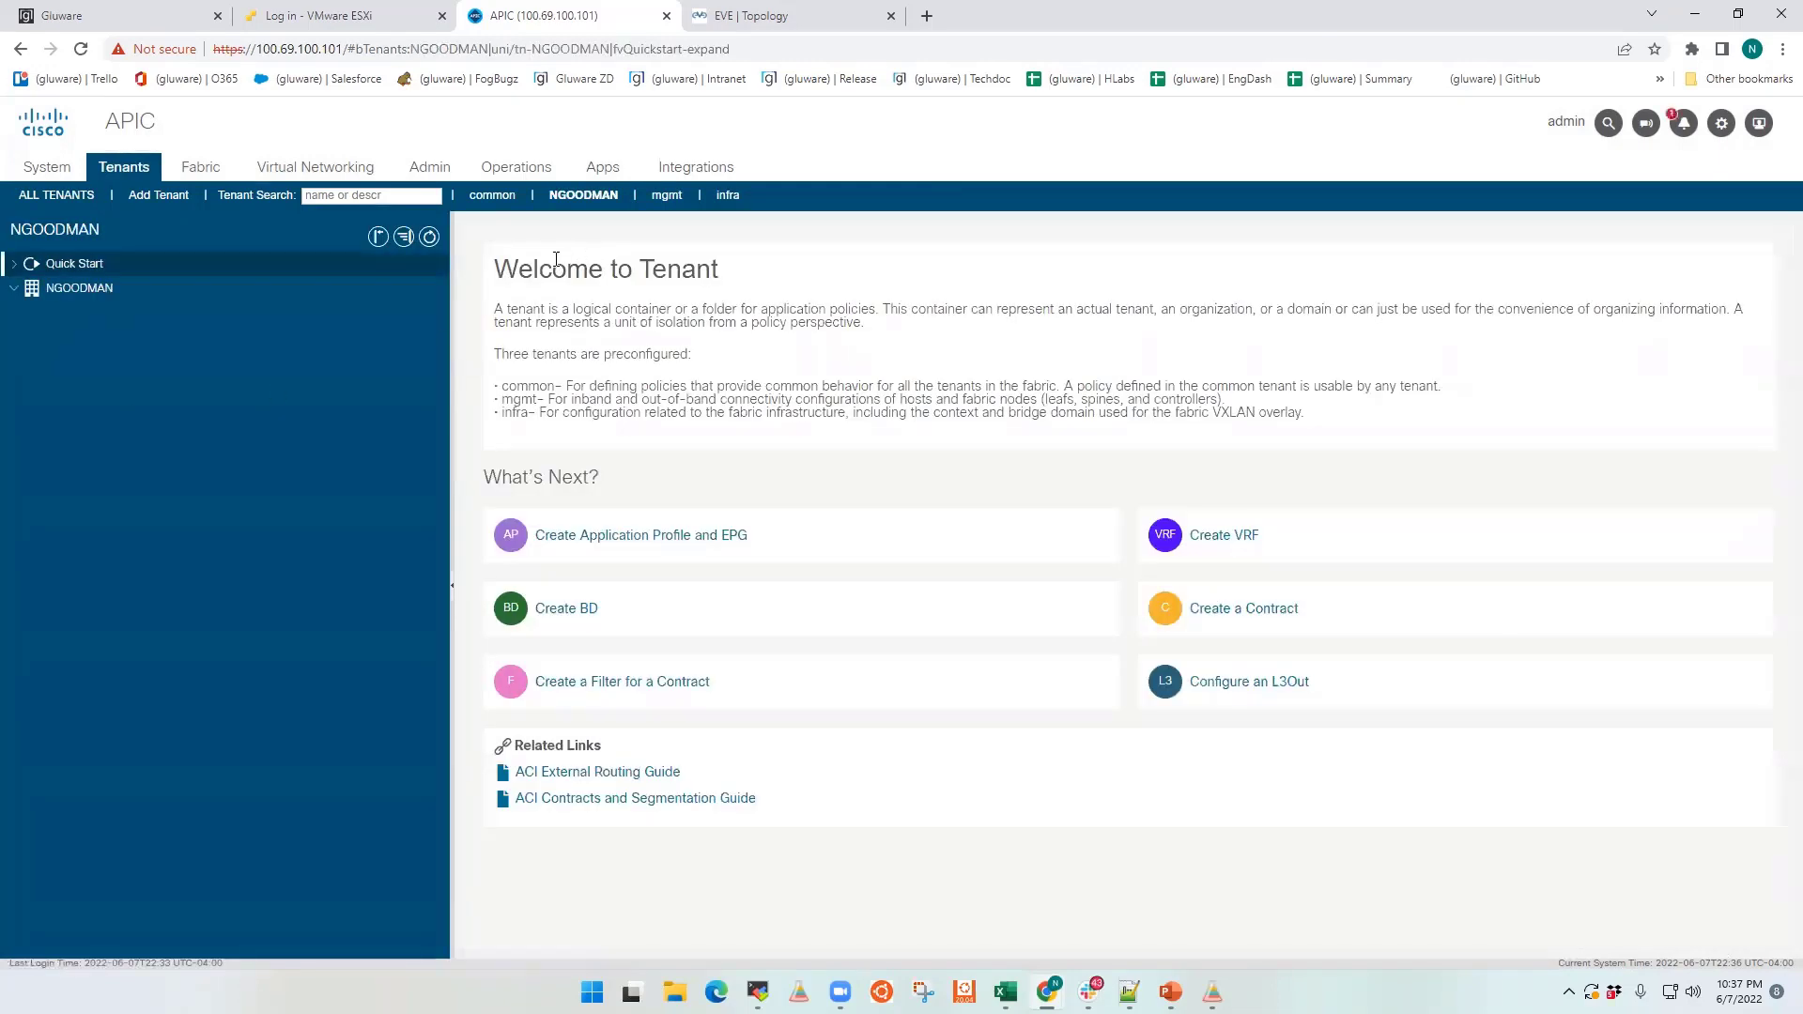
pyautogui.click(79, 287)
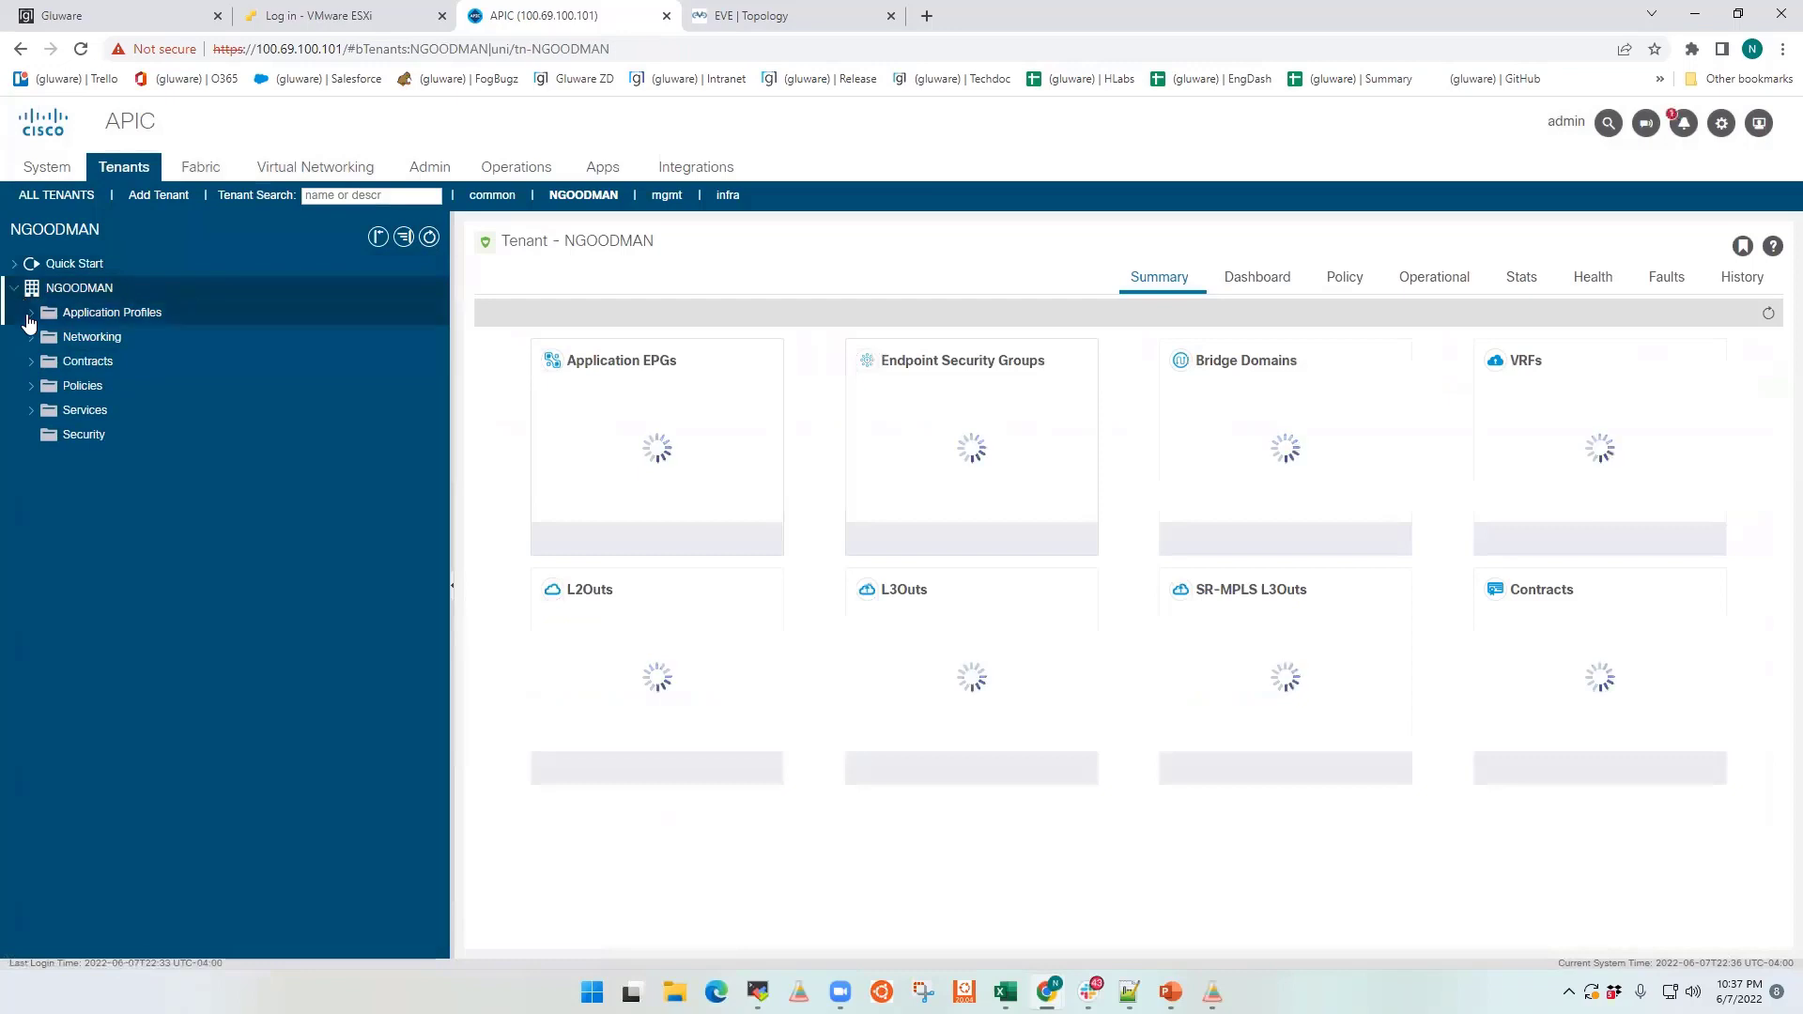
pyautogui.click(31, 315)
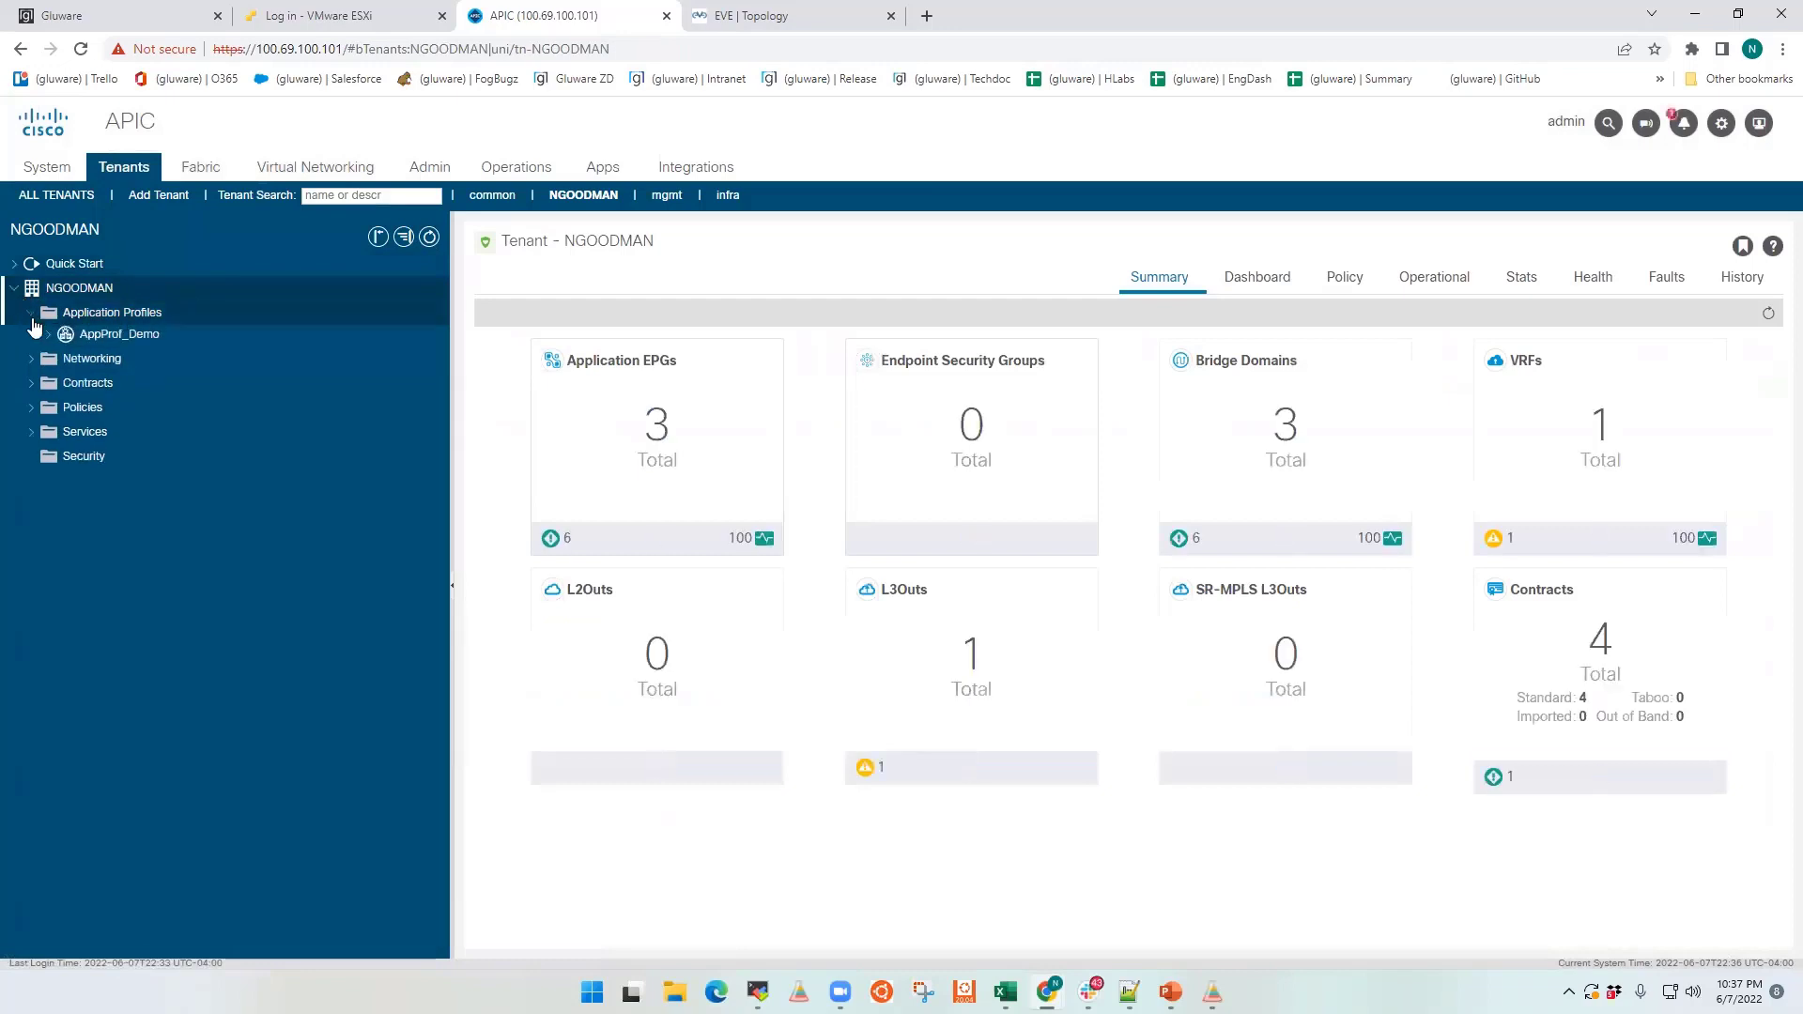
pyautogui.click(104, 340)
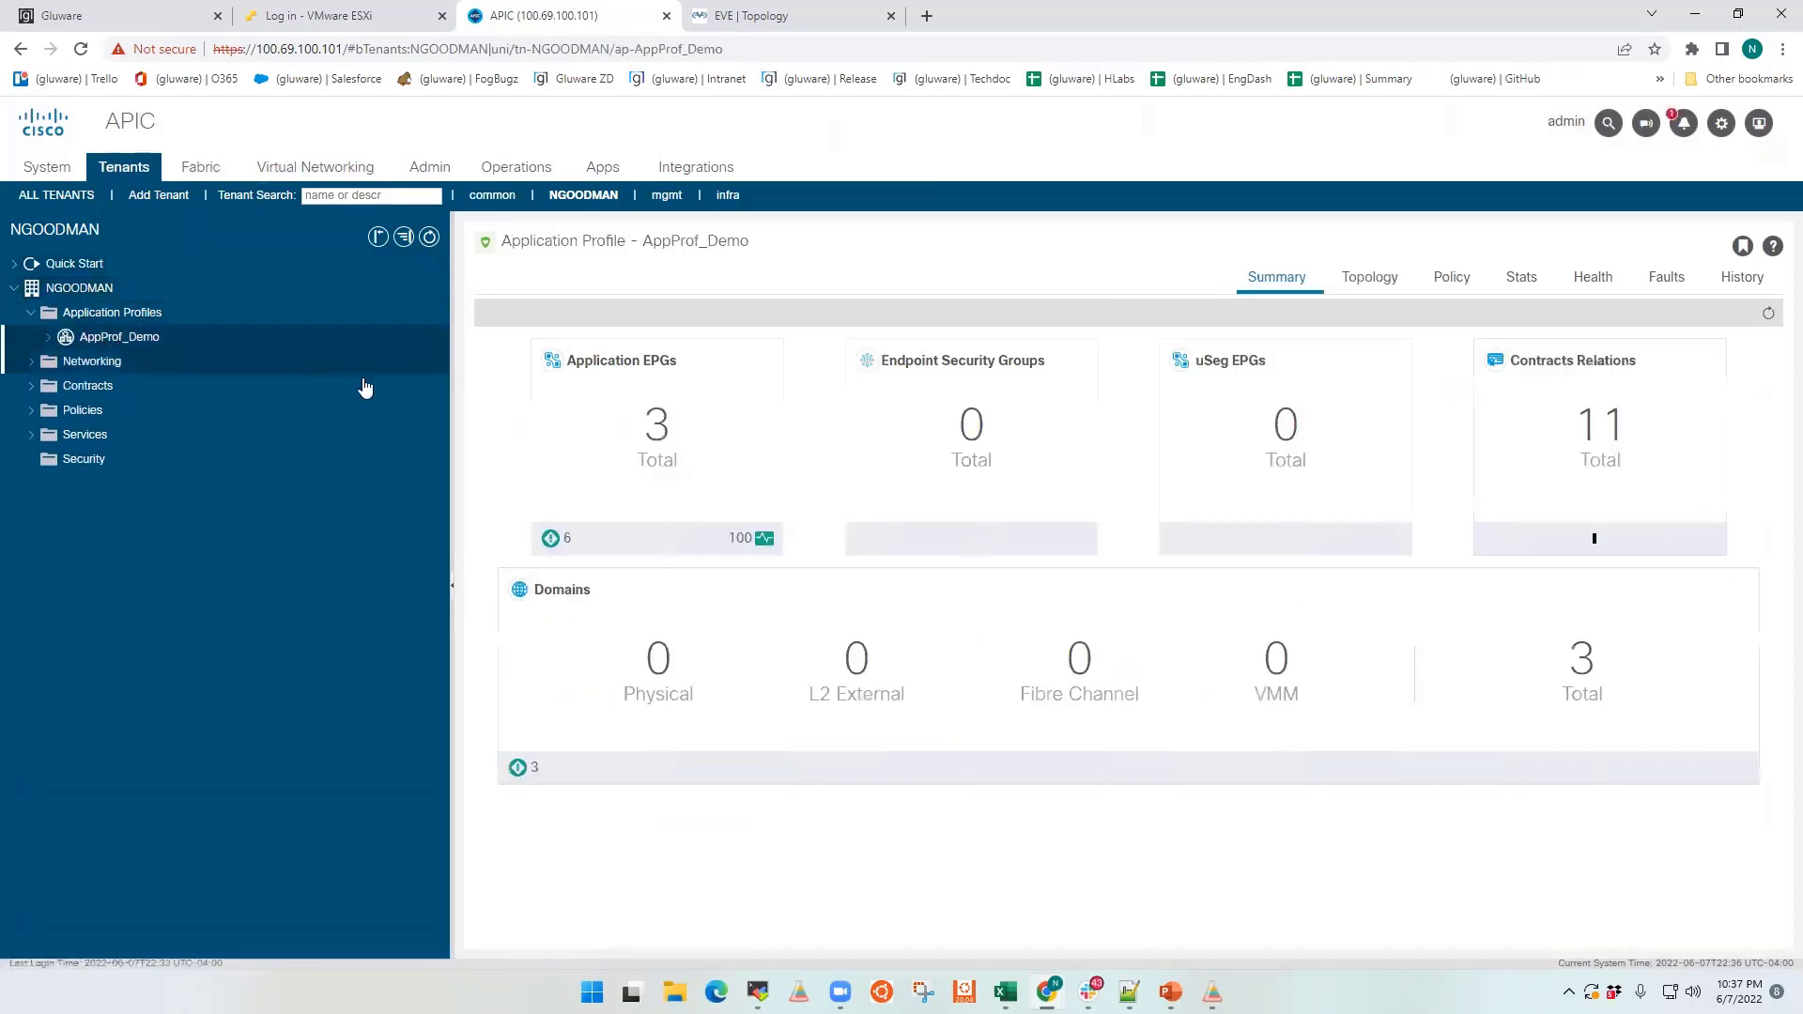
pyautogui.click(1355, 280)
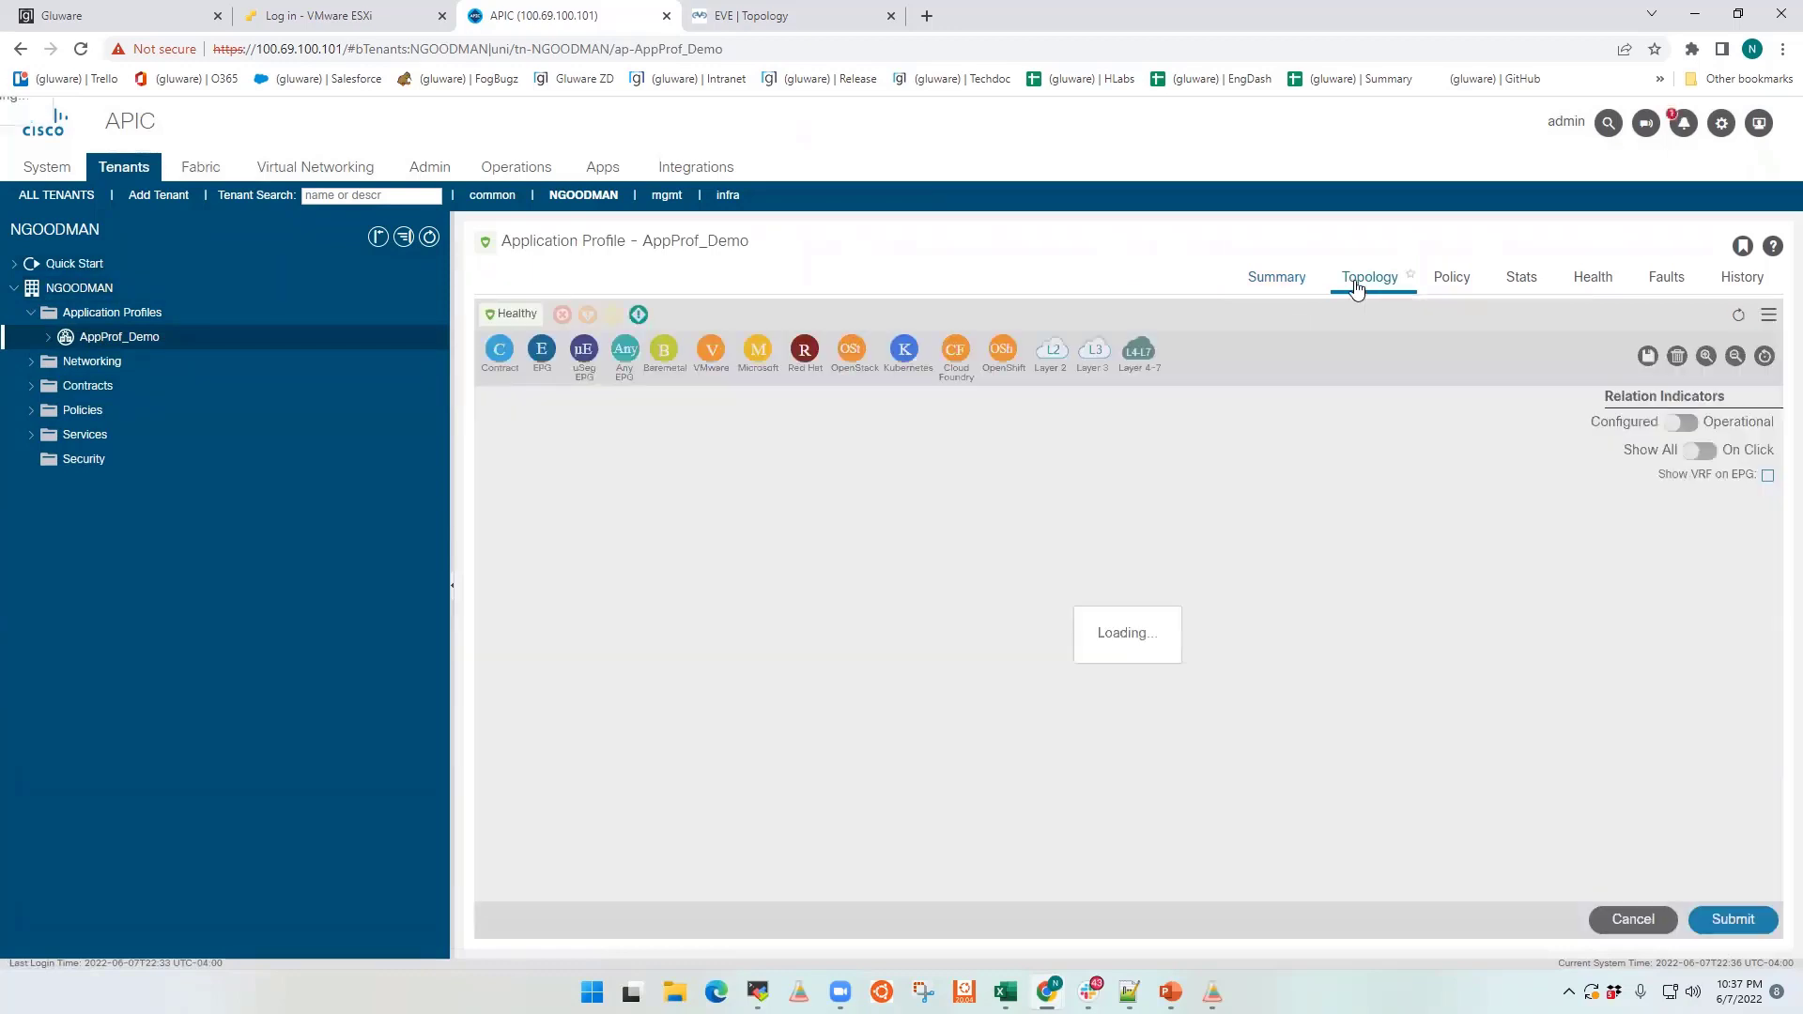